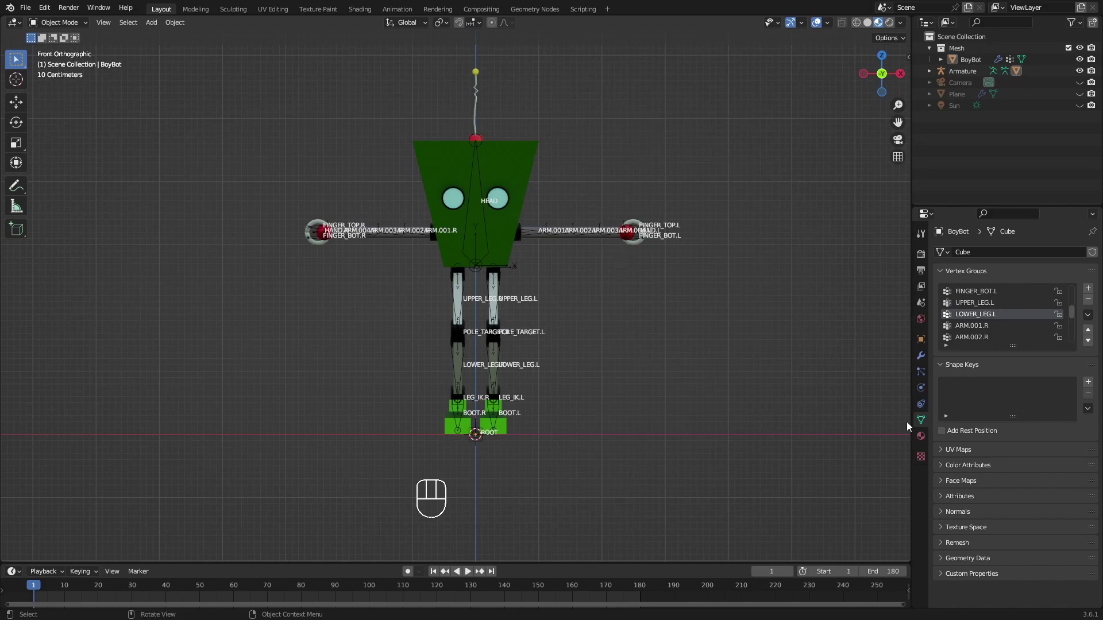
Step: Give the BoyBot mesh a Basis shape key and a second shape key, Key 1
click(505, 229)
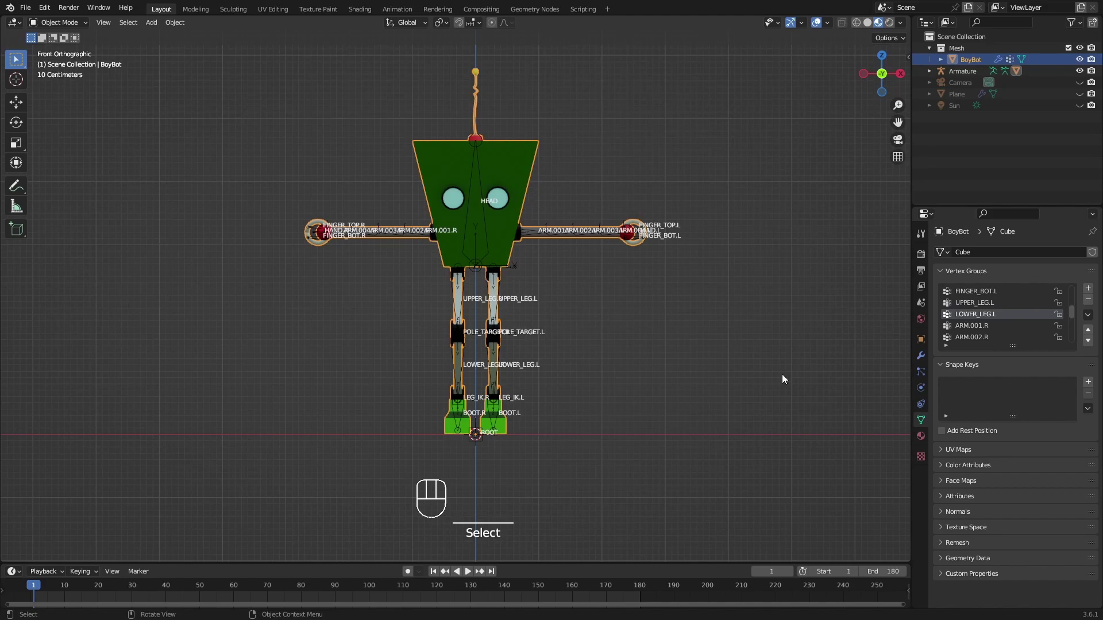
click(921, 422)
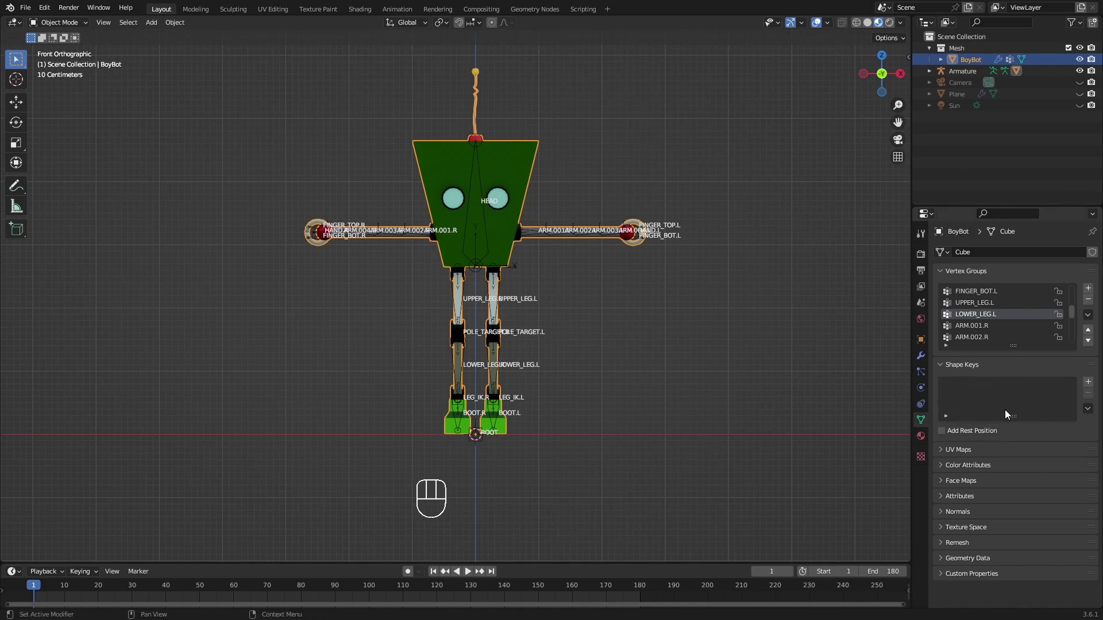
click(1088, 382)
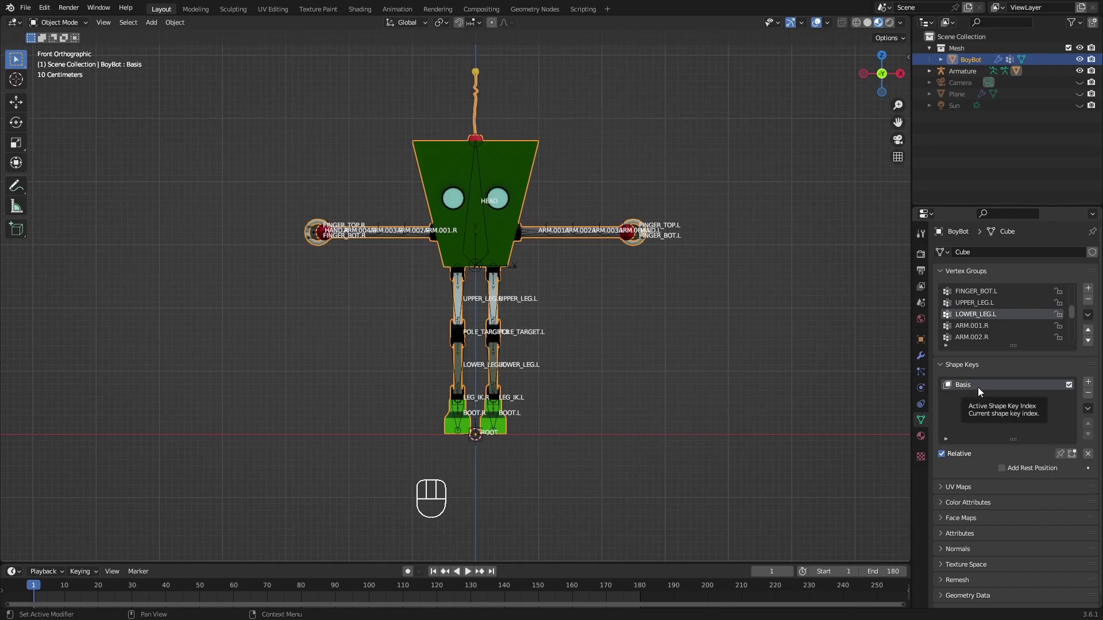
click(1089, 383)
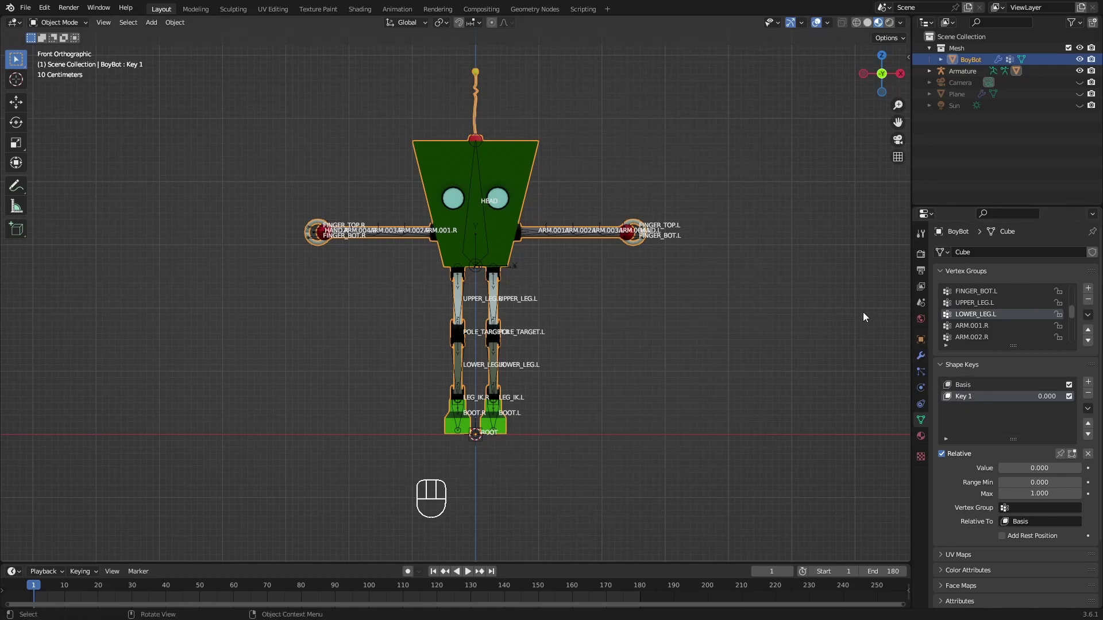
Step: Switch BoyBot to Sculpt Mode and choose the Grab brush with a radius of 124 px
shift+middle_drag(532, 250, 536, 212)
key(Tab)
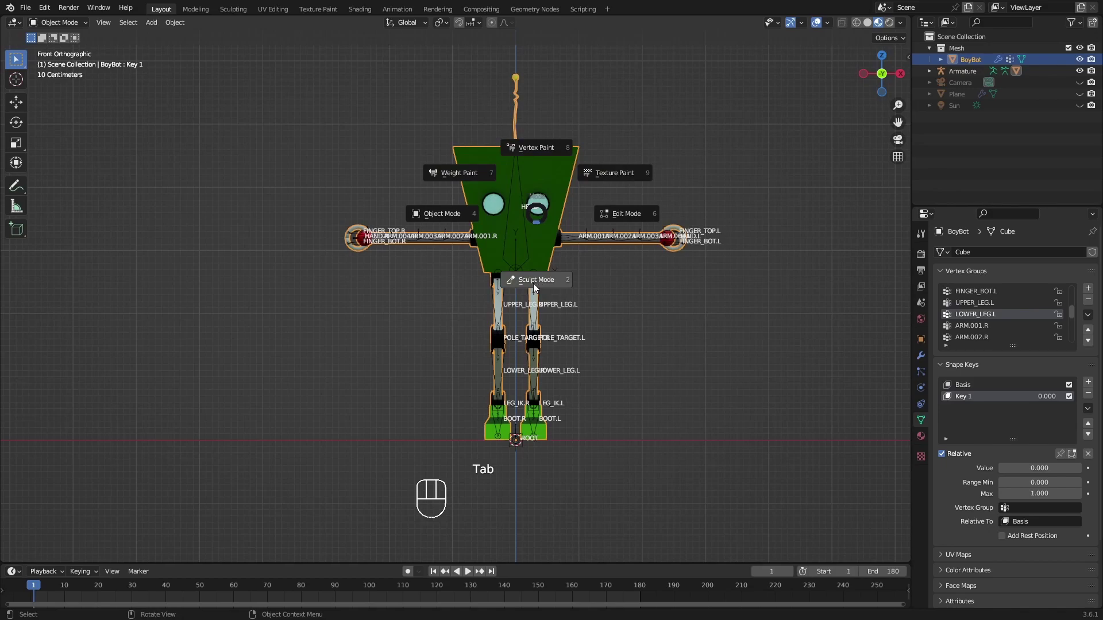
click(532, 282)
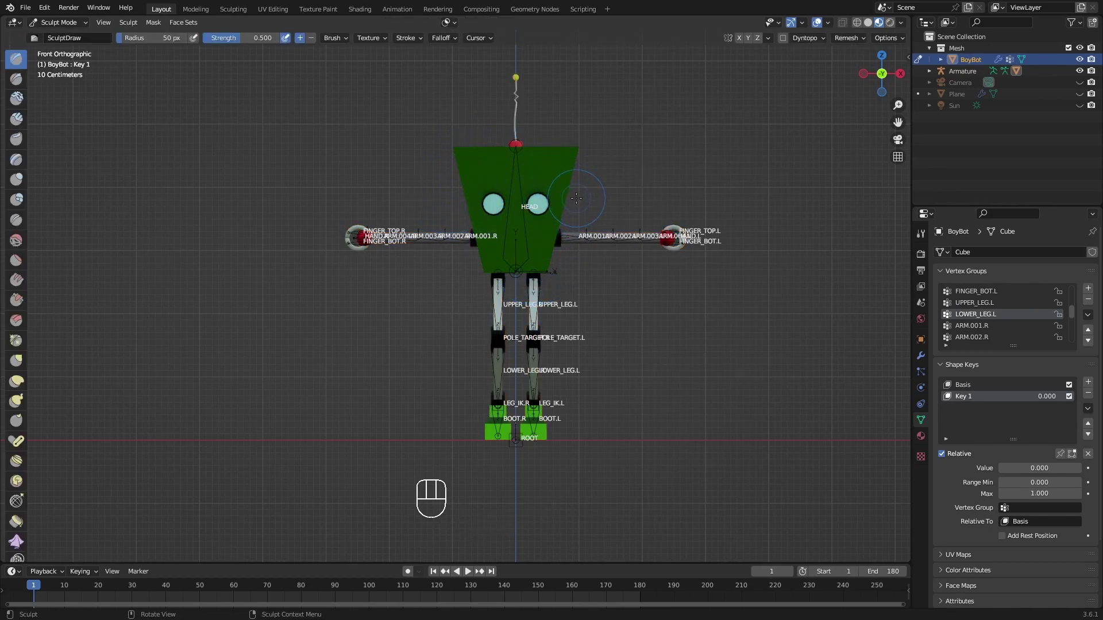
key(g)
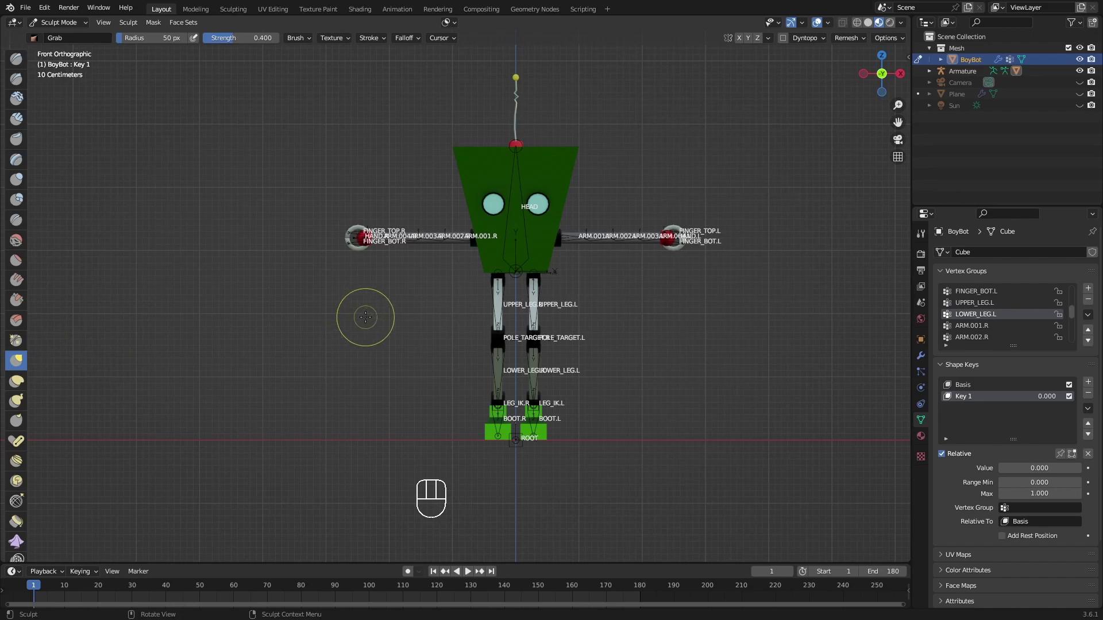
key(shift+space)
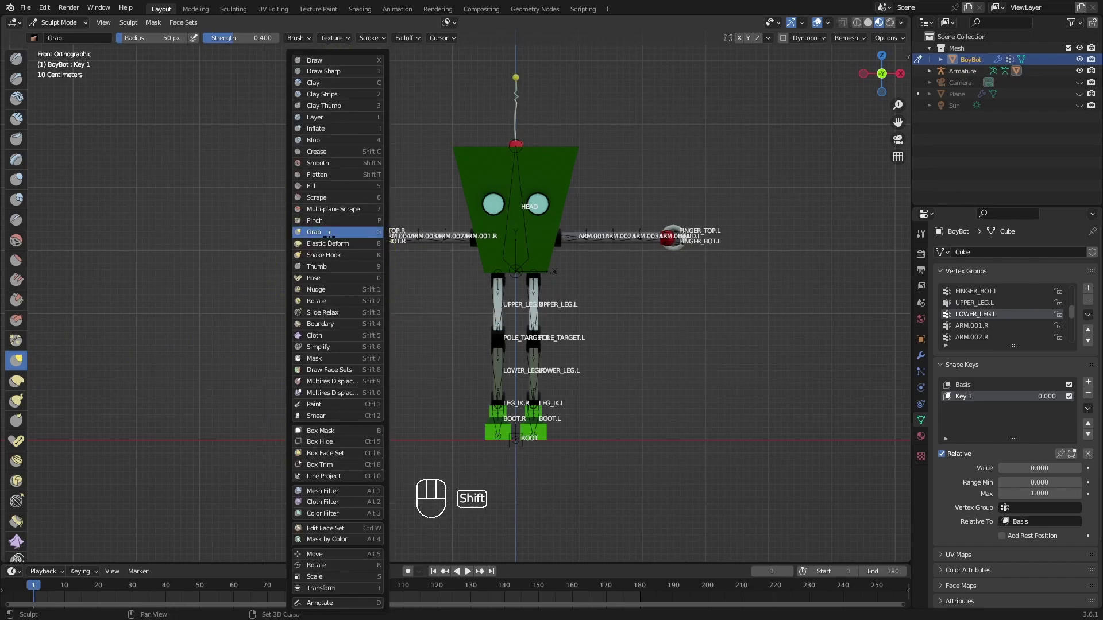
click(323, 233)
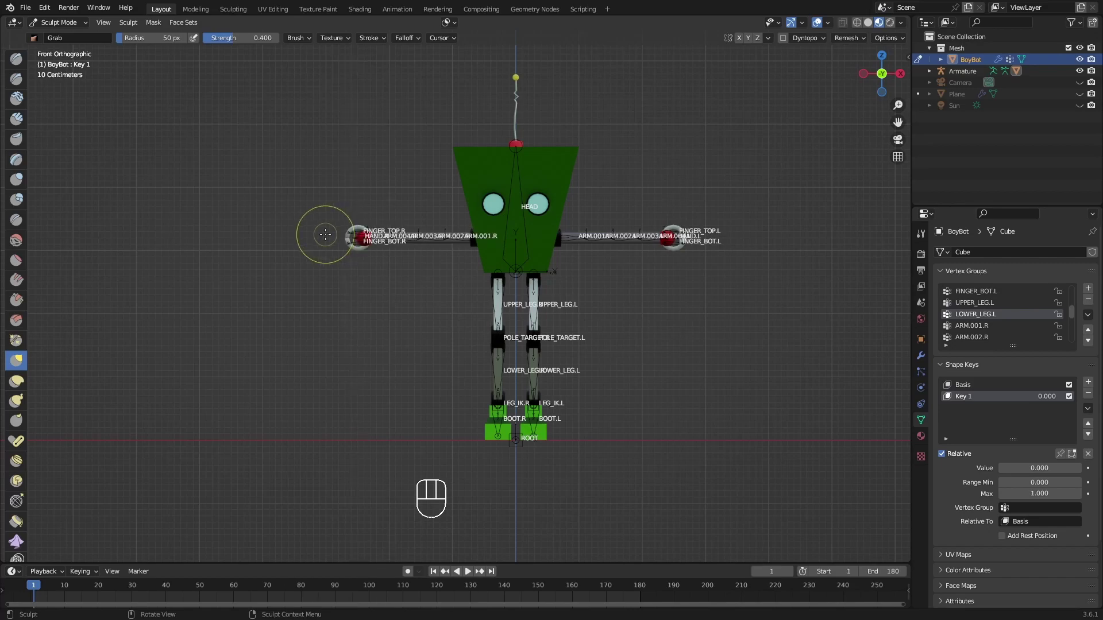
key(g)
shift+middle_drag(301, 283, 269, 287)
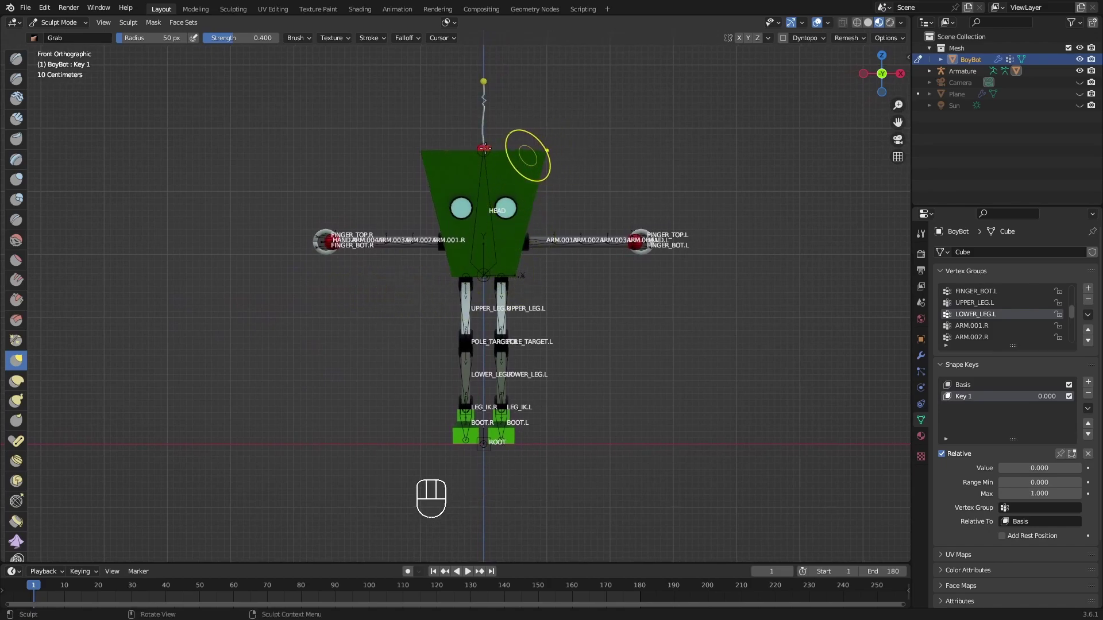
key(f)
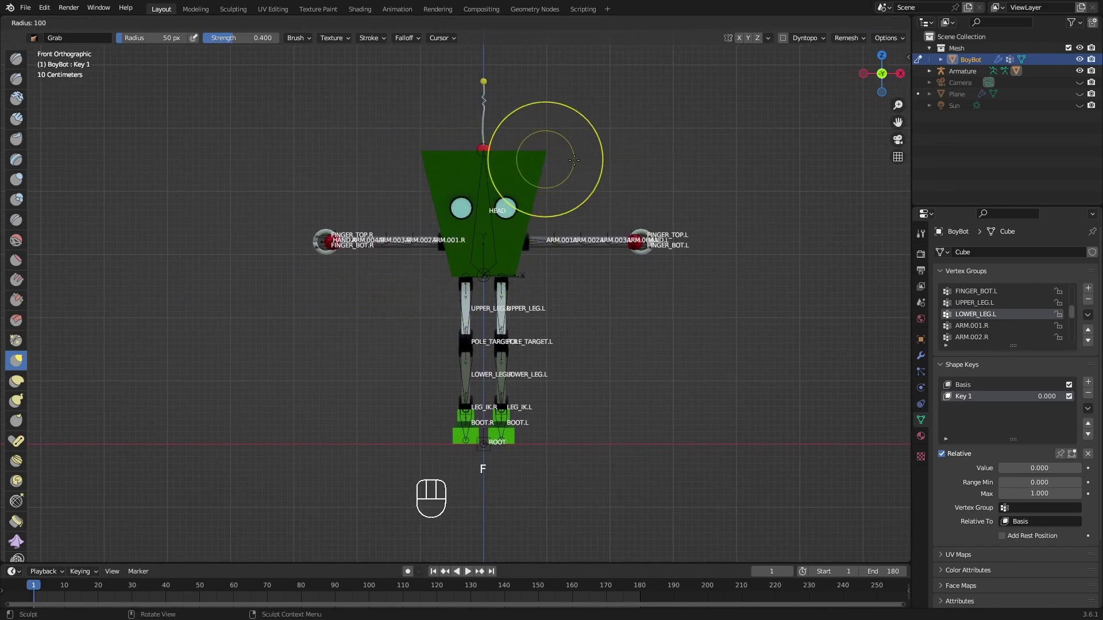
key(f)
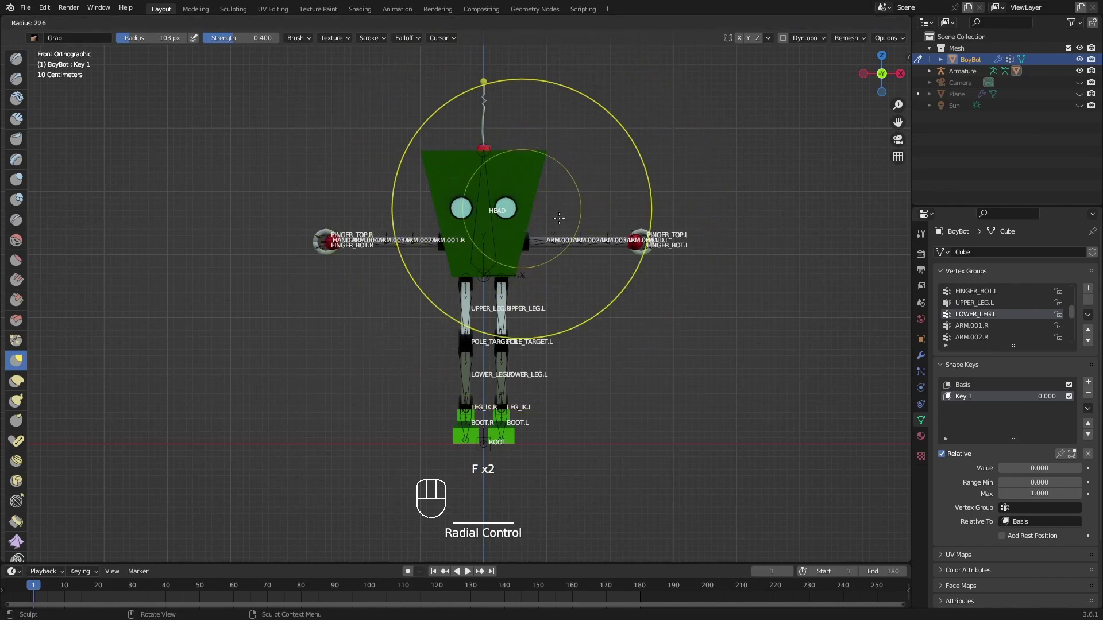
click(534, 221)
Step: Set Key 1's value to 1.000 and pull the head's upper corner on the .L side outward and up with Grab
drag(538, 159, 648, 126)
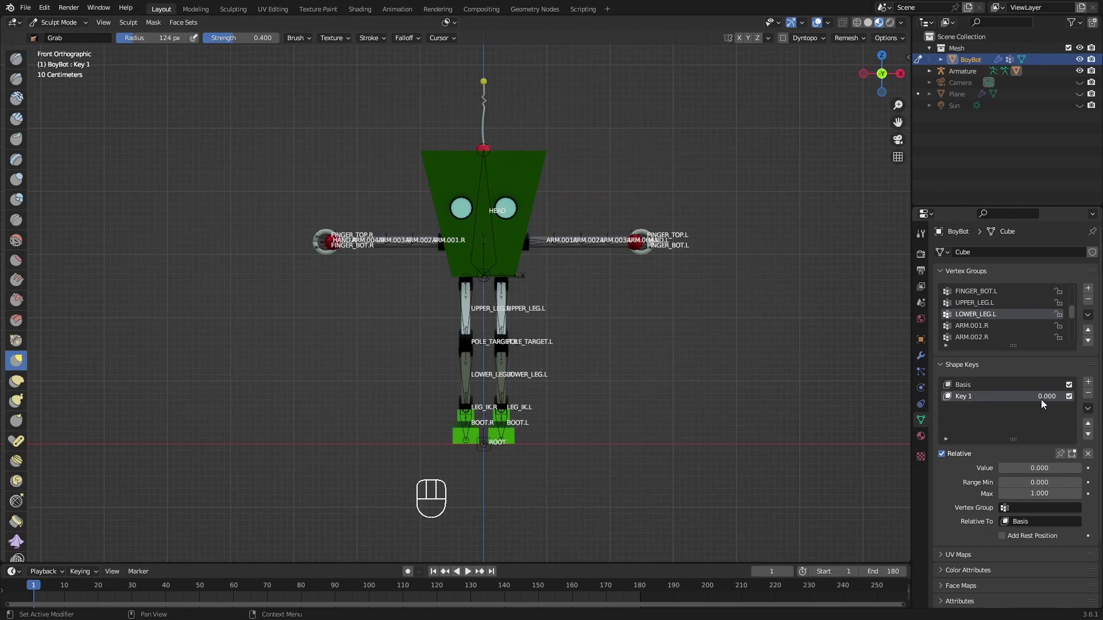
drag(1040, 397, 1083, 398)
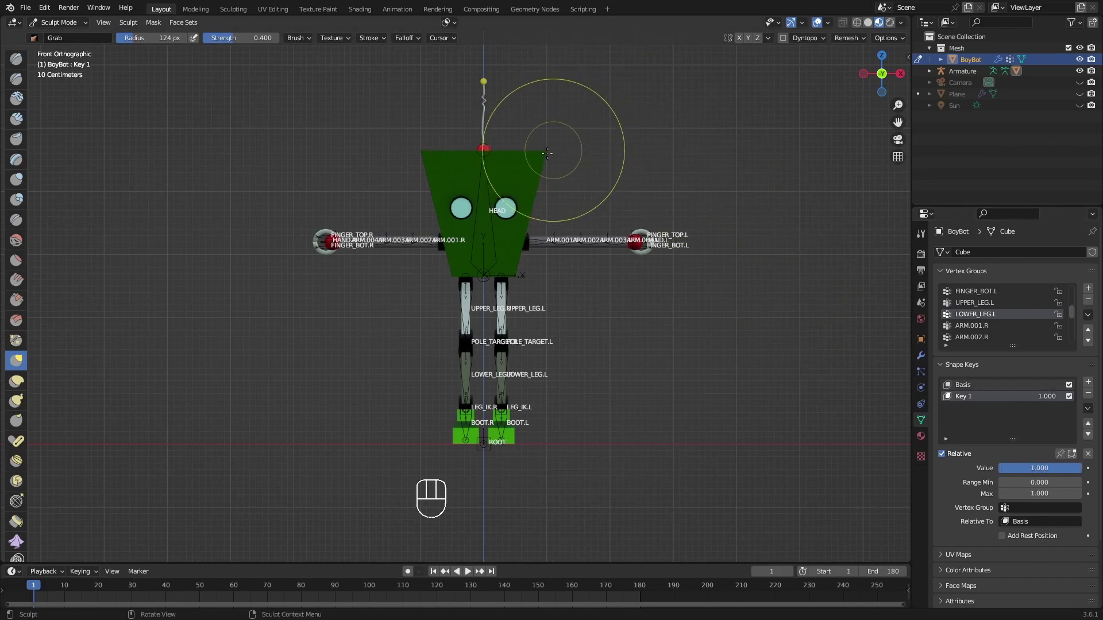
drag(548, 150, 706, 93)
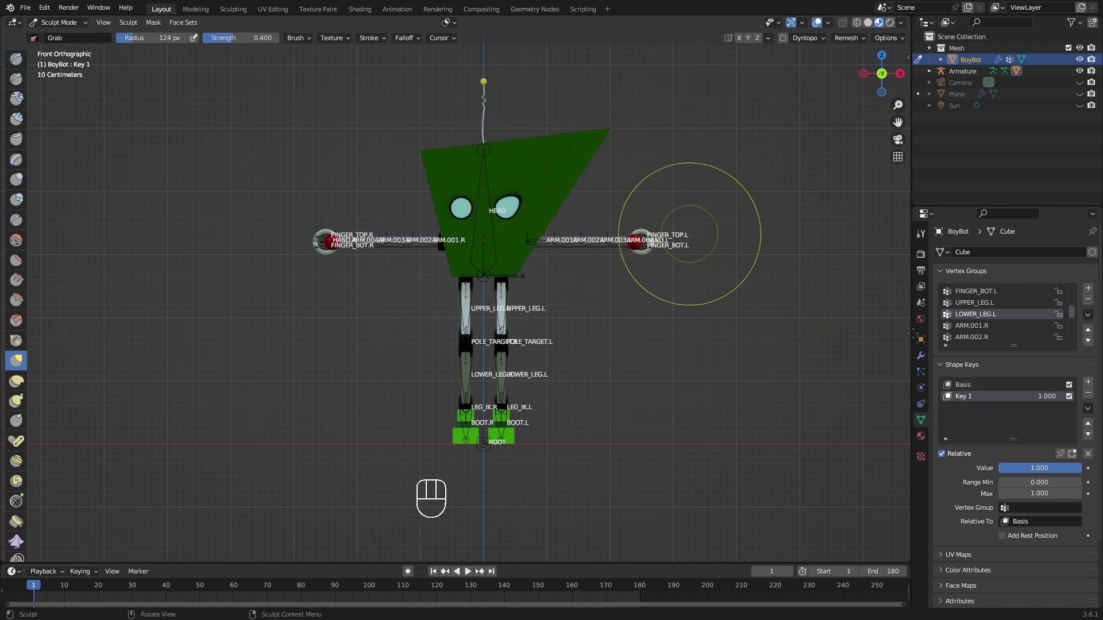
Step: Preview the head deformation by sliding Key 1's value between 0.000 and 1.000, finishing at 0.000
mouse_move(1051, 396)
mouse_down()
mouse_move(968, 396)
mouse_move(1030, 396)
mouse_up()
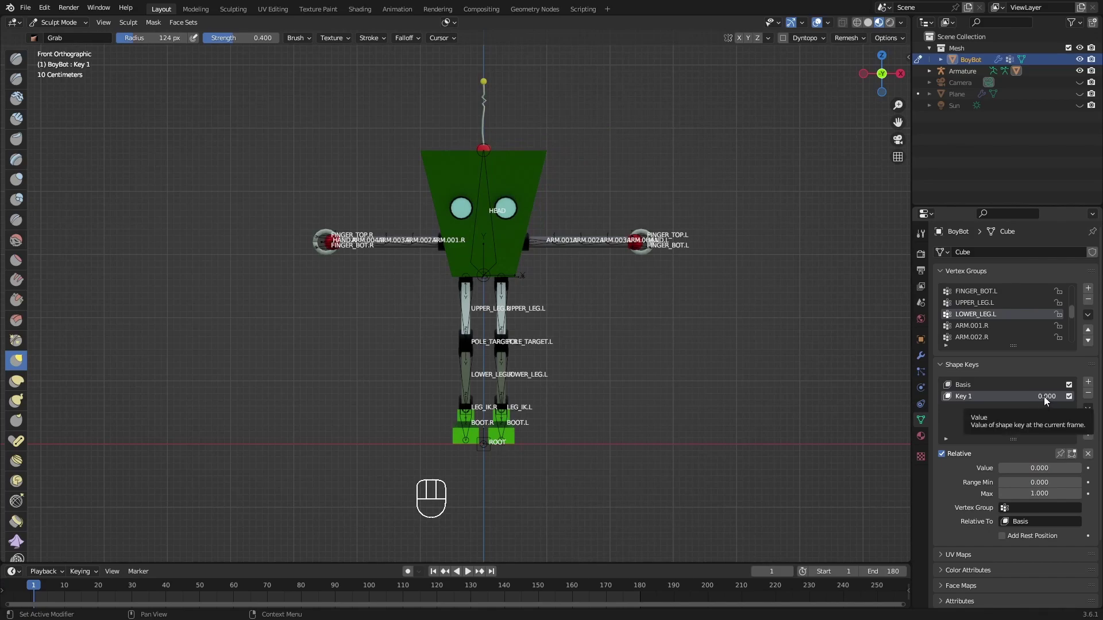
drag(1046, 398, 1080, 398)
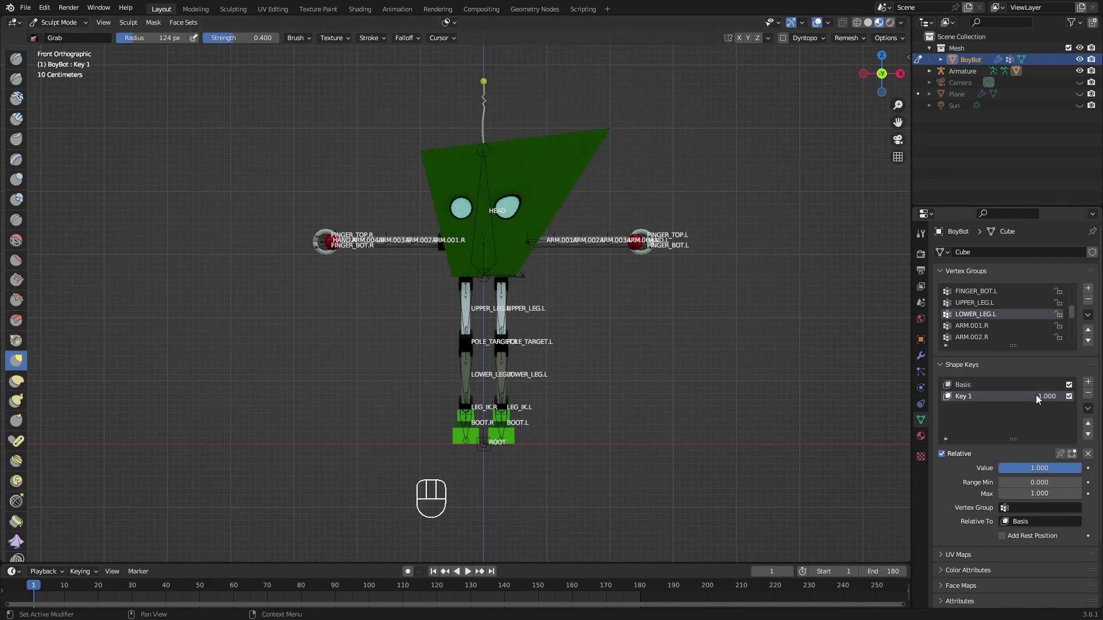
drag(1050, 396, 1015, 396)
drag(1002, 469, 1080, 469)
drag(1049, 397, 949, 377)
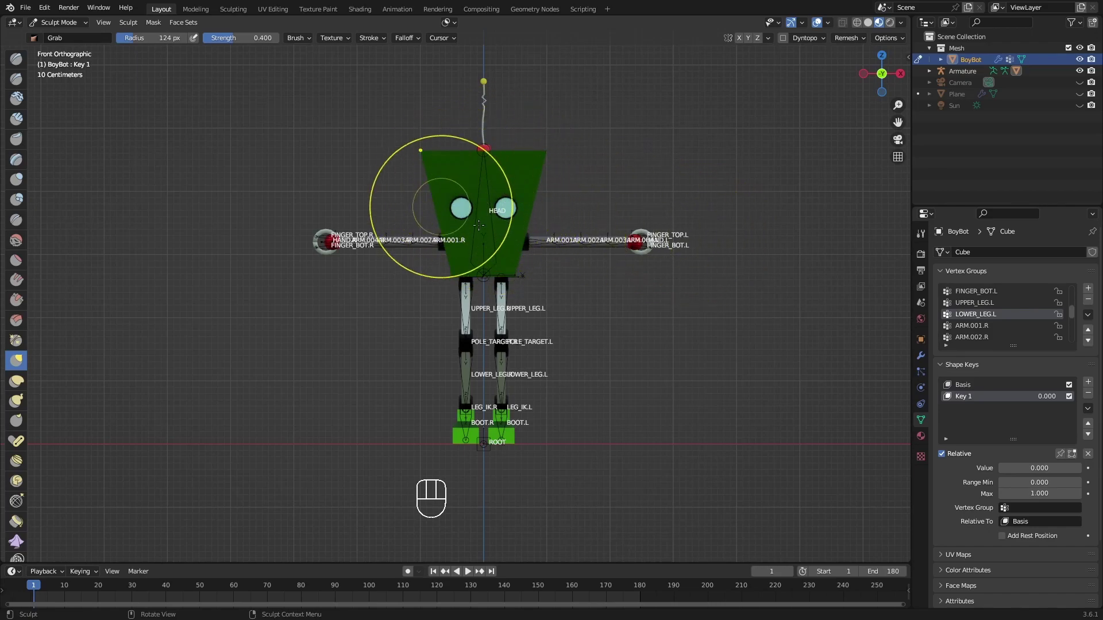
Step: Replace Key 1 with a fresh shape key named Blink
shift+middle_drag(508, 205, 523, 212)
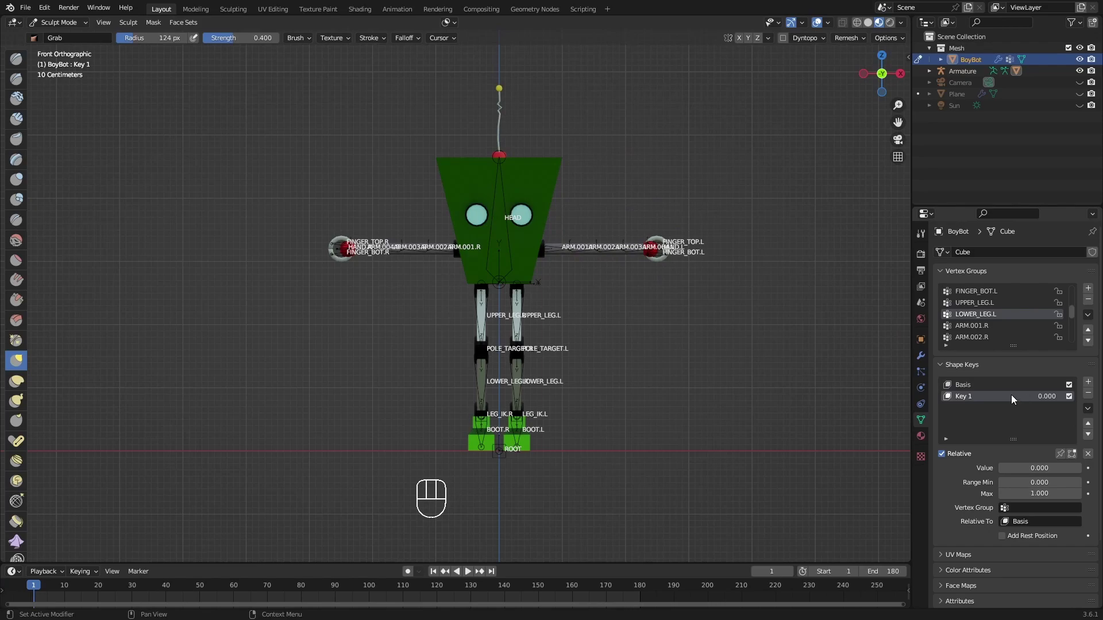
click(1087, 394)
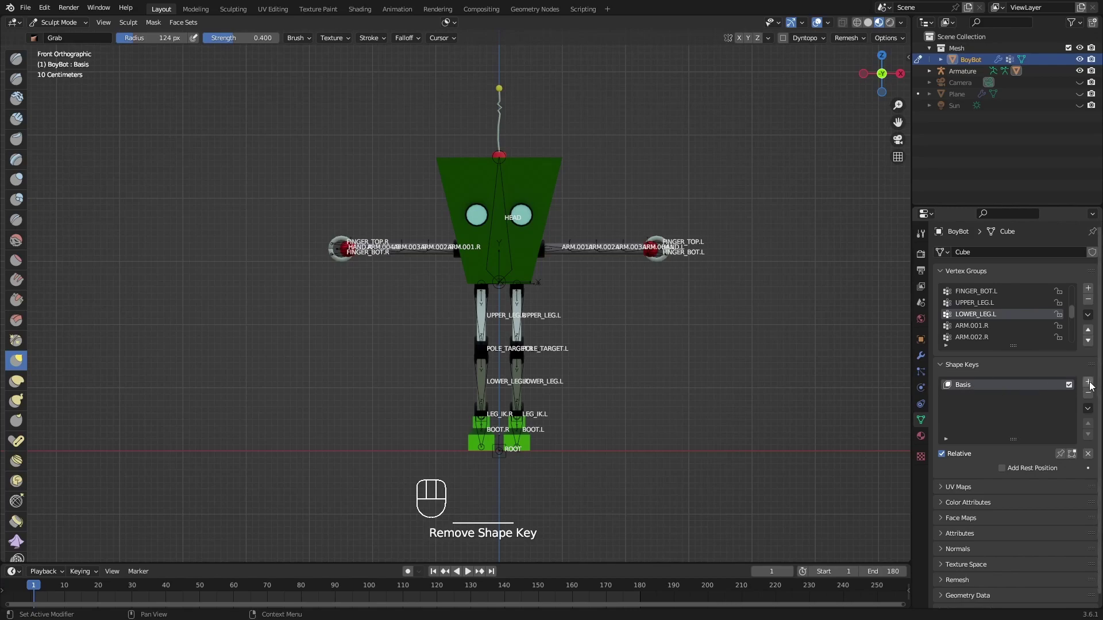
click(1089, 382)
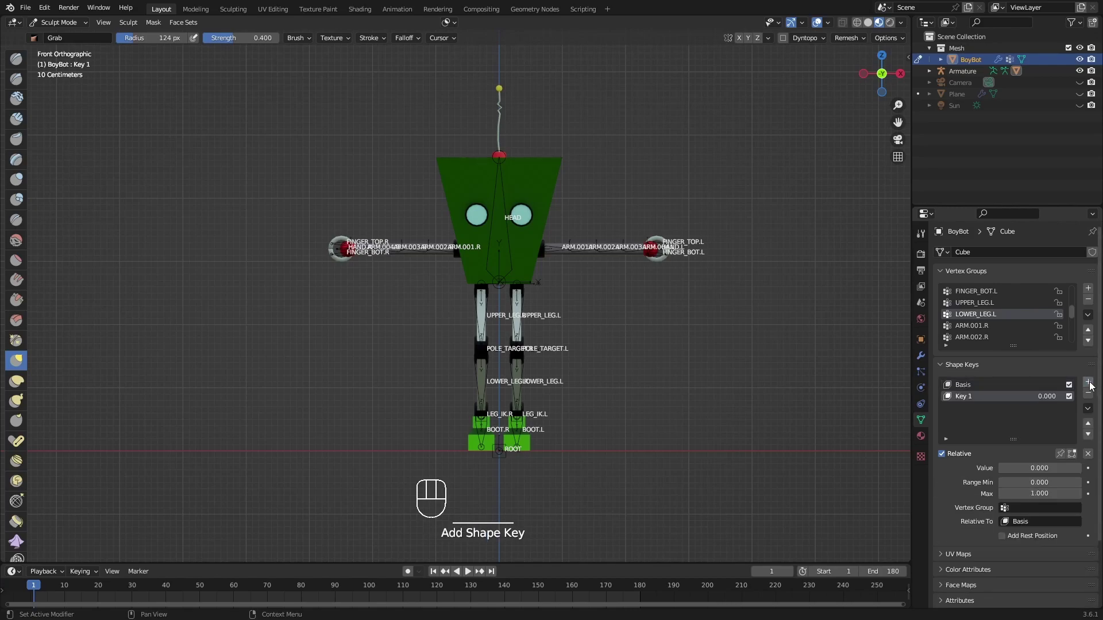
double_click(971, 395)
text(Blink)
key(Return)
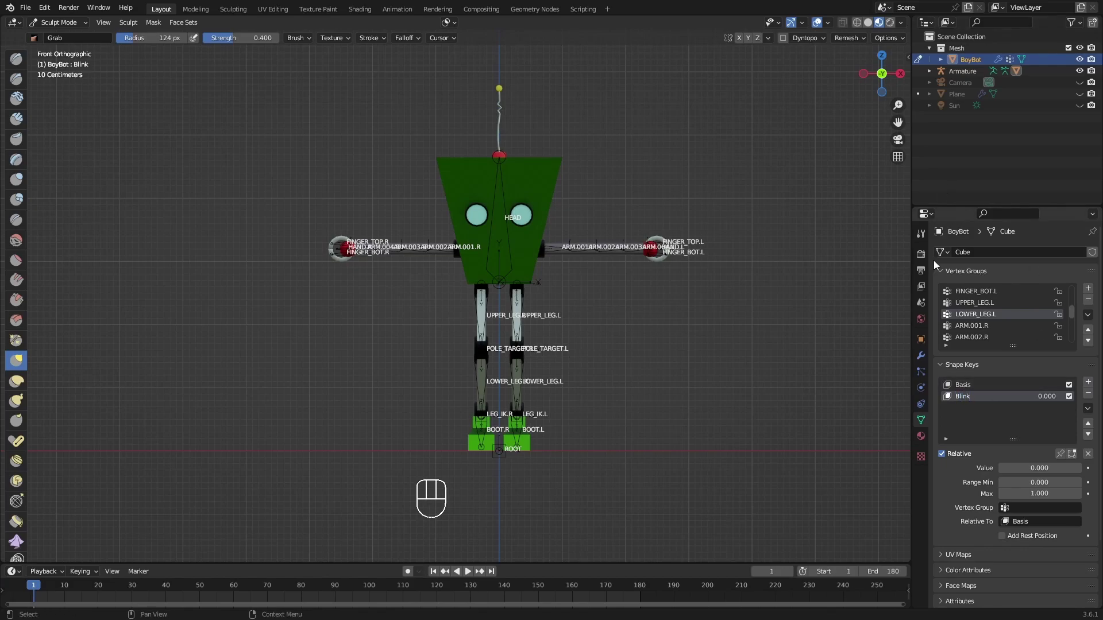
Step: Reduce the Grab brush radius to 74 px and turn on X-axis symmetry for sculpting
mouse_move(606, 178)
shift+middle_down()
mouse_move(584, 201)
mouse_move(660, 118)
shift+middle_up()
key(f)
click(553, 181)
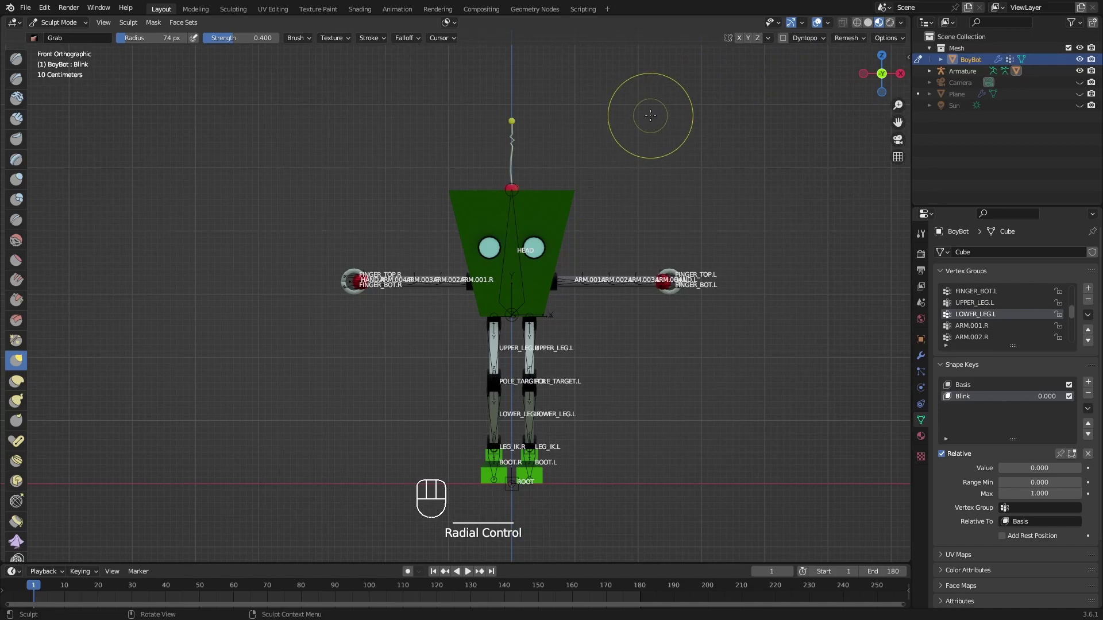
click(740, 39)
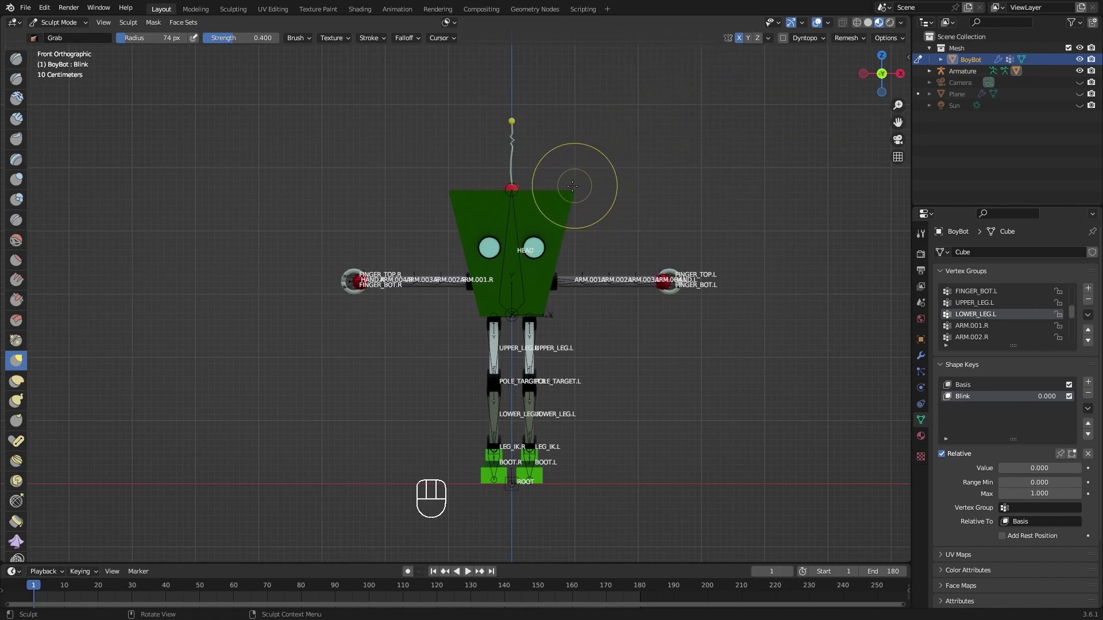
Step: Set the Blink key's value to 1.000, and try a symmetric Grab stroke on the head's upper corners, undoing it
drag(571, 191, 571, 191)
drag(1047, 397, 1080, 397)
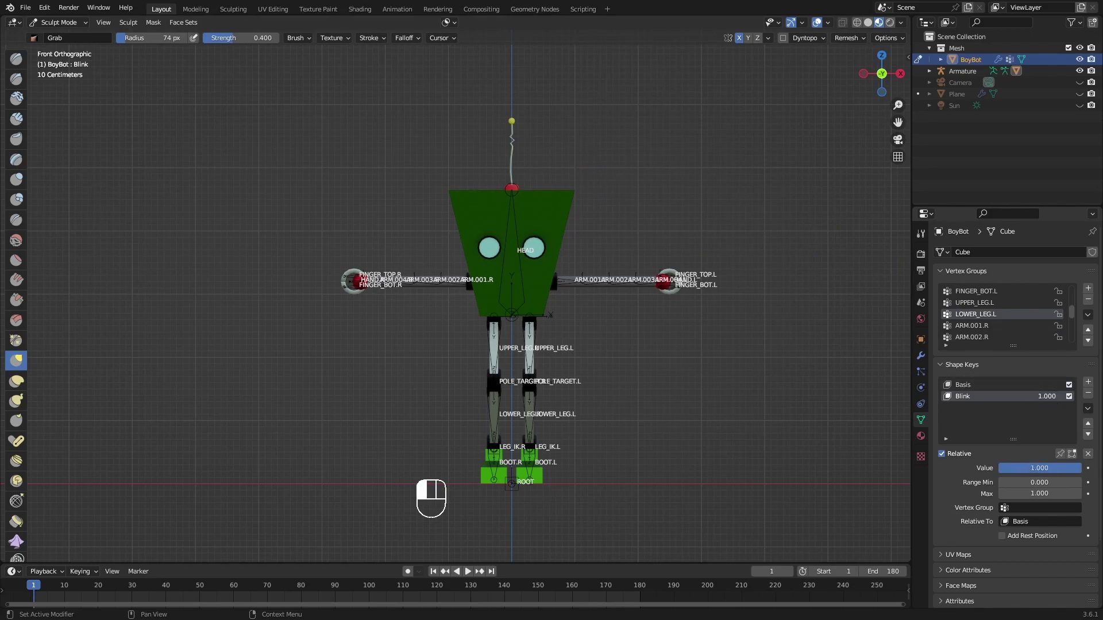
mouse_move(571, 196)
mouse_down()
mouse_move(553, 234)
mouse_move(557, 223)
mouse_up()
key(ctrl+z)
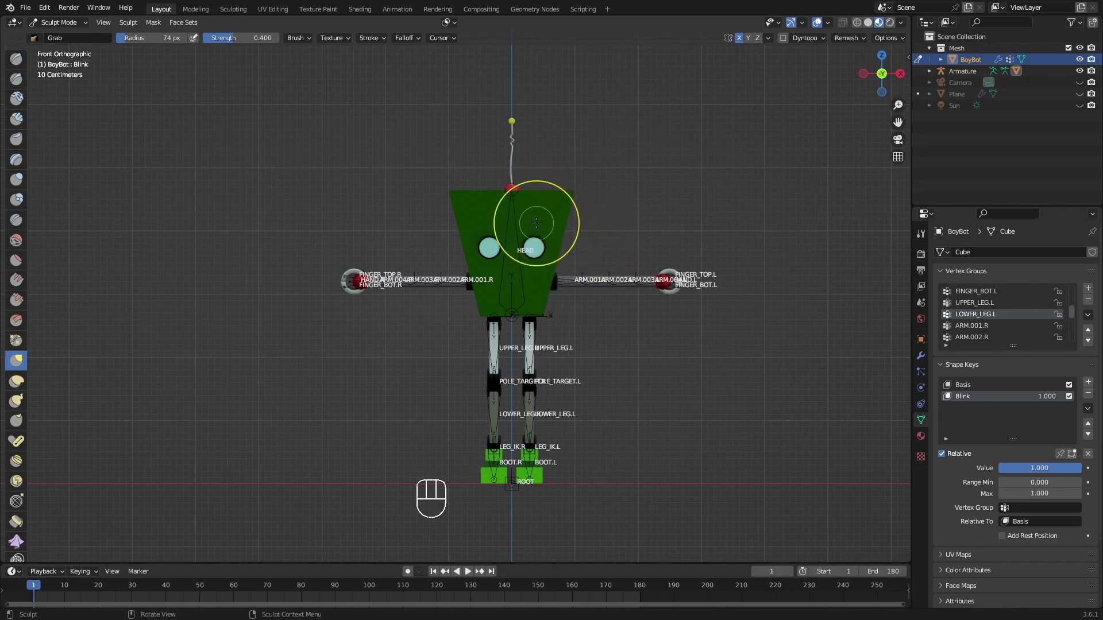
Step: Switch BoyBot to Edit Mode and select the inner disc faces of both eyes
shift+middle_drag(613, 304, 589, 300)
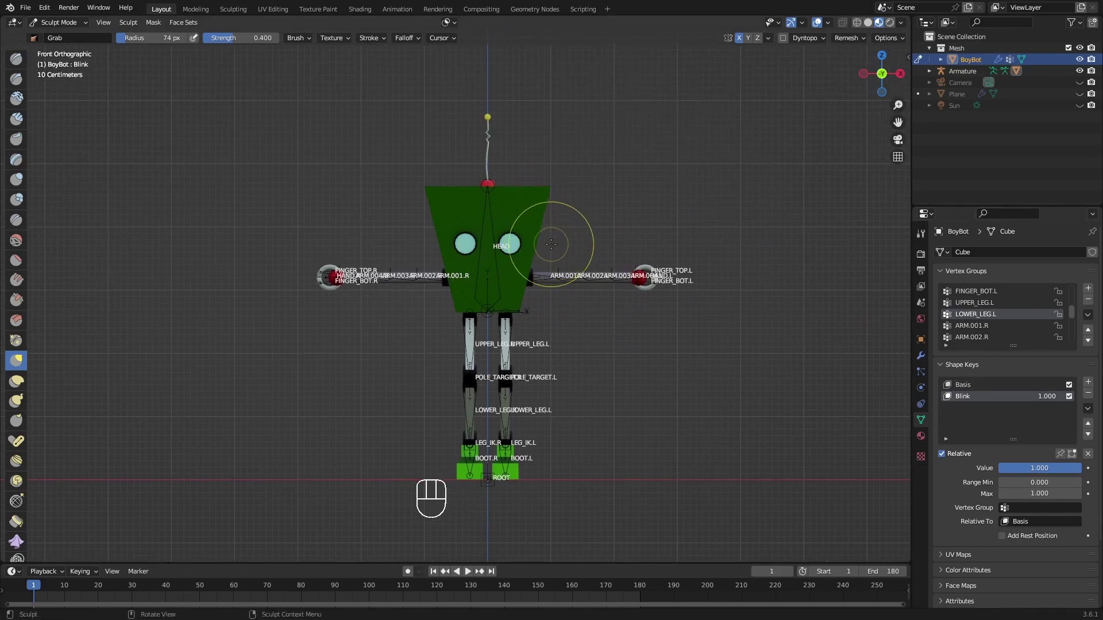
key(Tab)
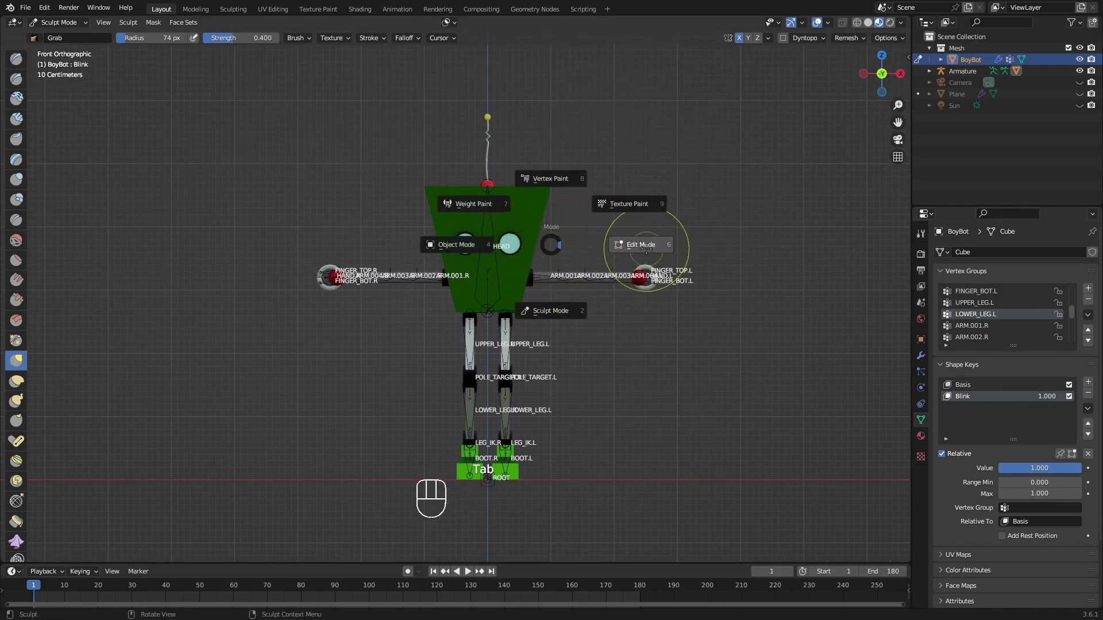
shift+middle_drag(572, 228, 593, 222)
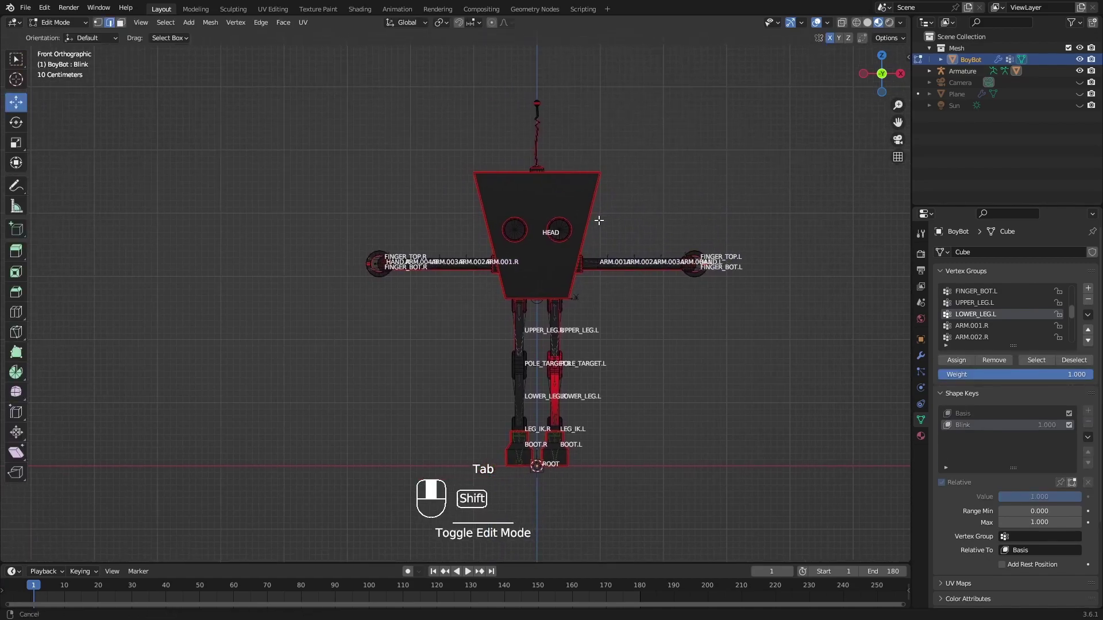
scroll(562, 226, up, 5)
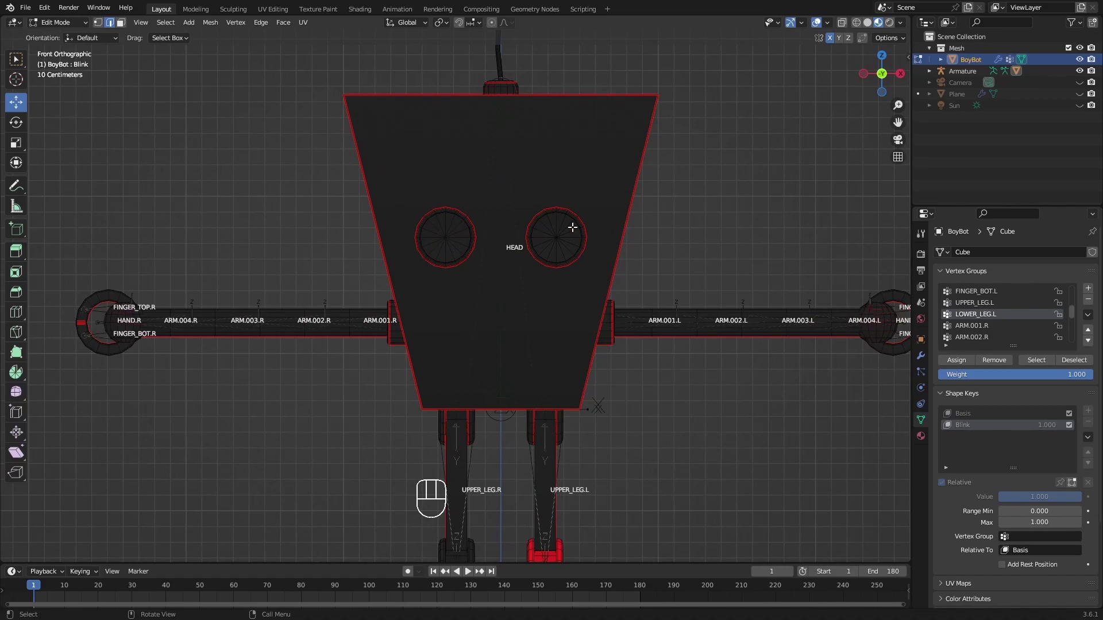
mouse_move(571, 226)
middle_down()
mouse_move(559, 237)
mouse_move(571, 232)
middle_up()
scroll(570, 227, up, 2)
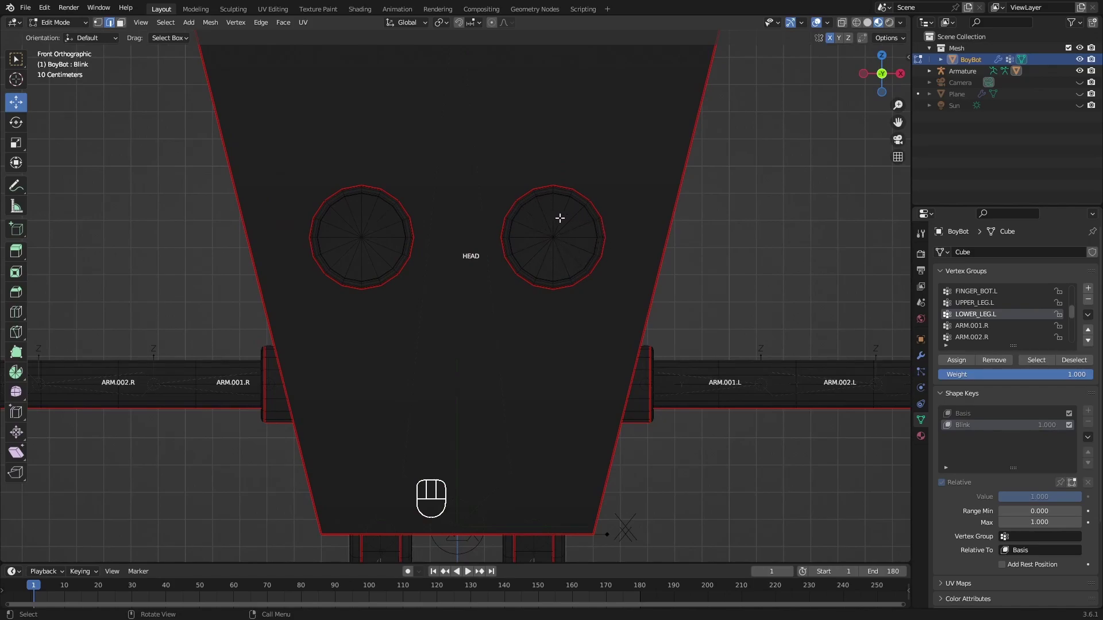
key(3)
drag(532, 218, 574, 263)
shift+drag(346, 219, 381, 270)
Step: Select the inner disc faces of both eyes together with the narrow face loops surrounding them
middle_drag(525, 230, 551, 226)
scroll(548, 227, up, 4)
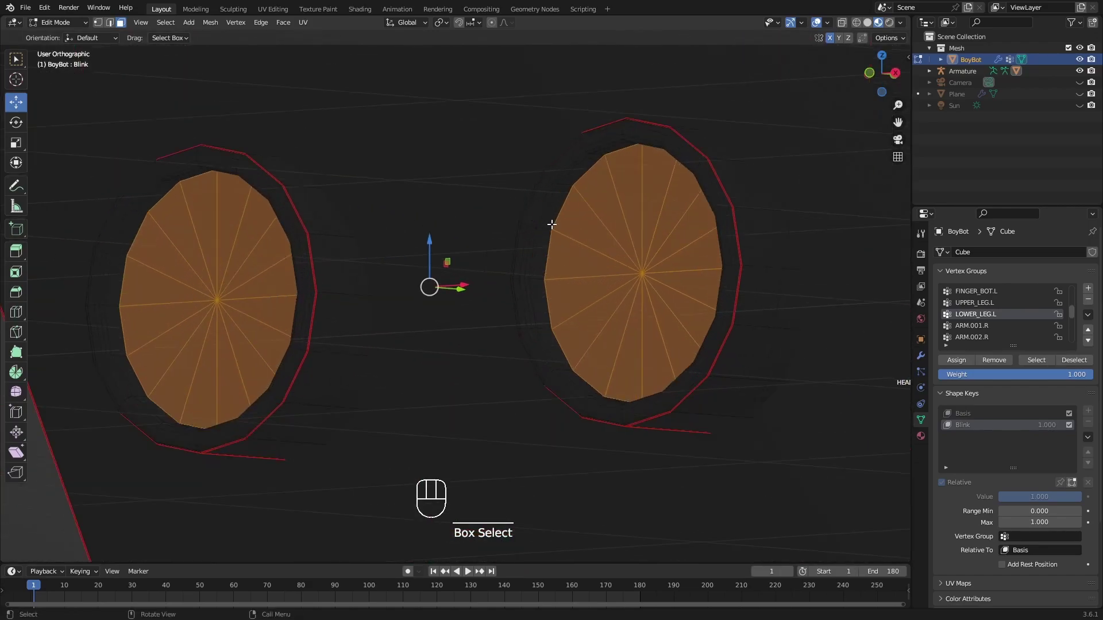
alt+click(544, 228)
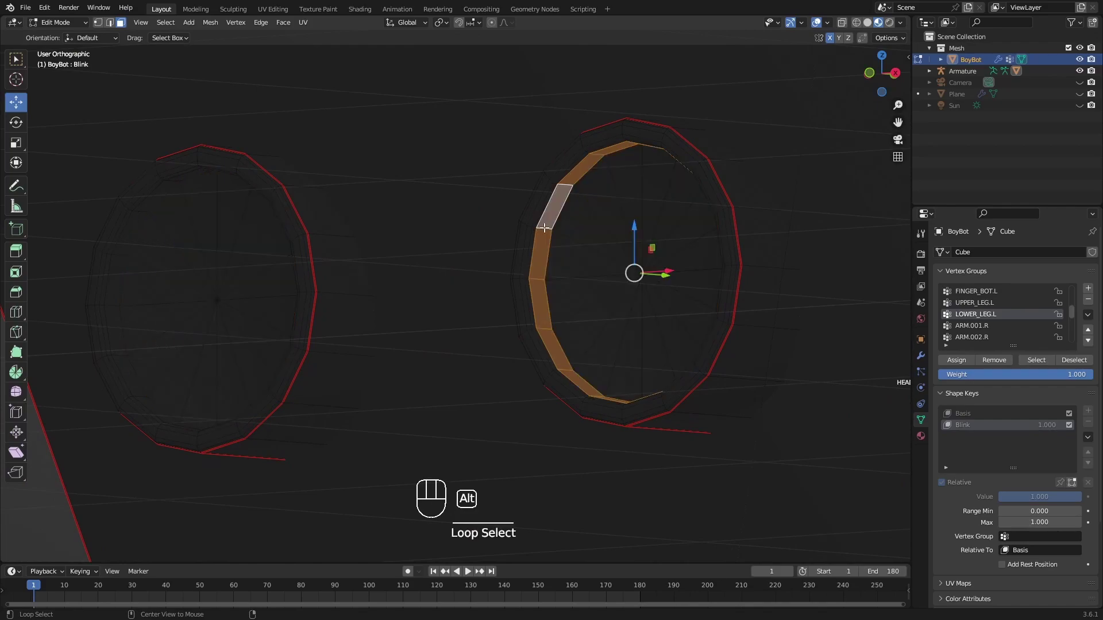
key(ctrl+z)
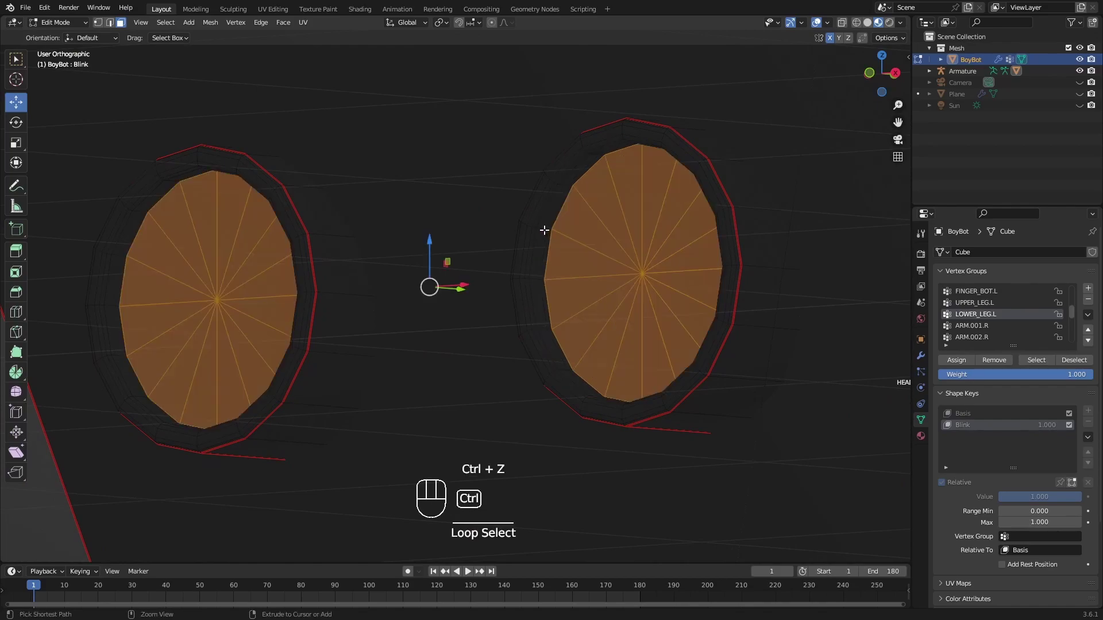
ctrl+alt+click(544, 229)
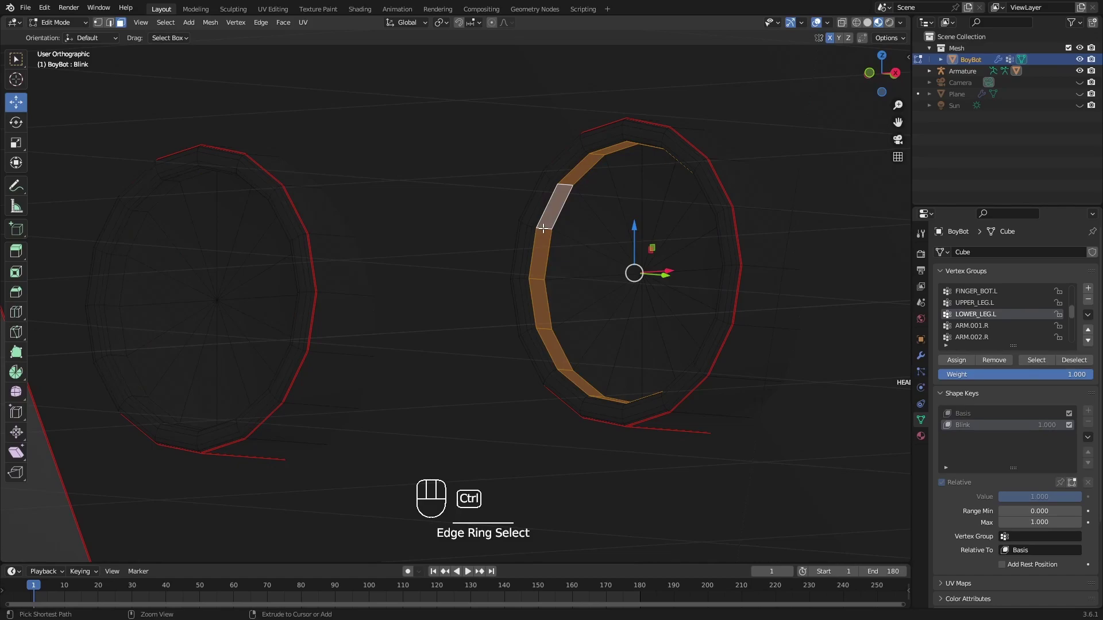
ctrl+shift+click(602, 246)
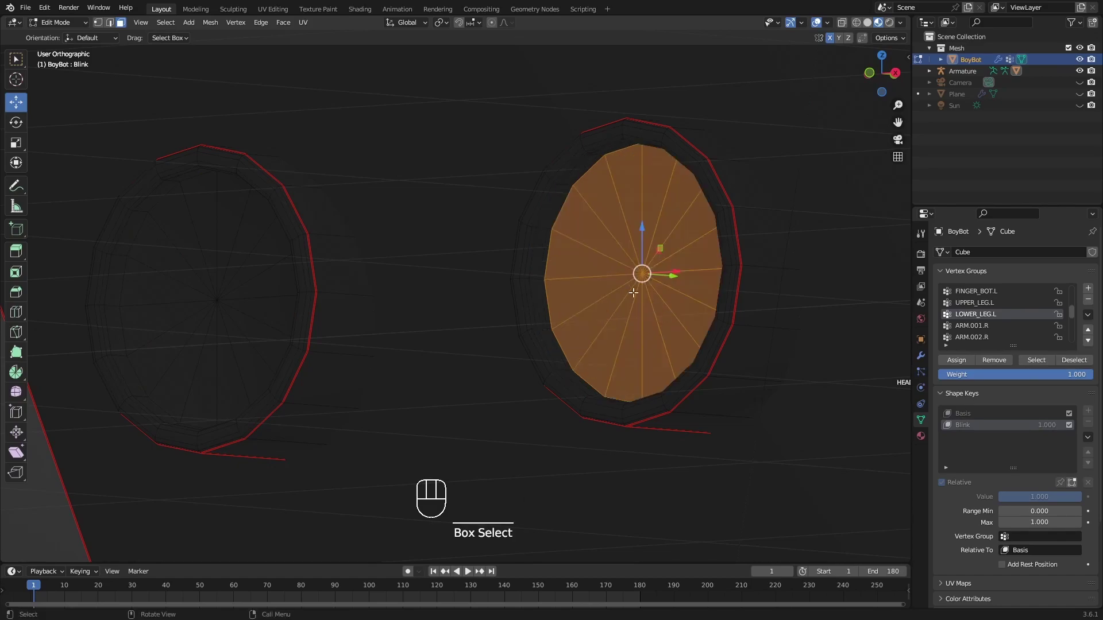
alt+shift+click(542, 227)
shift+drag(193, 263, 217, 312)
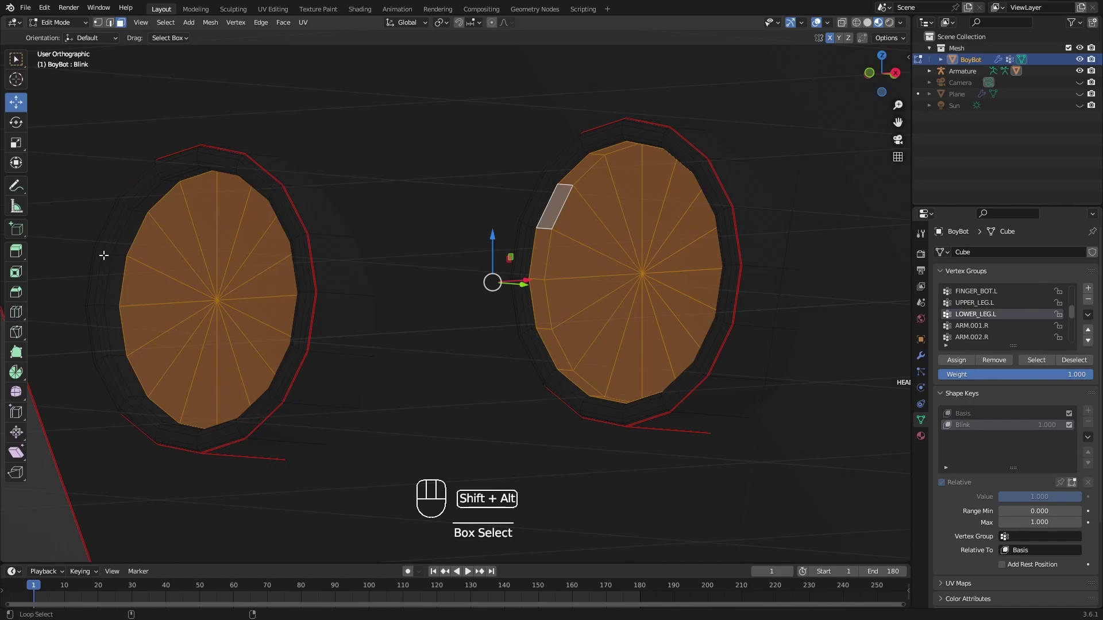
alt+shift+click(122, 249)
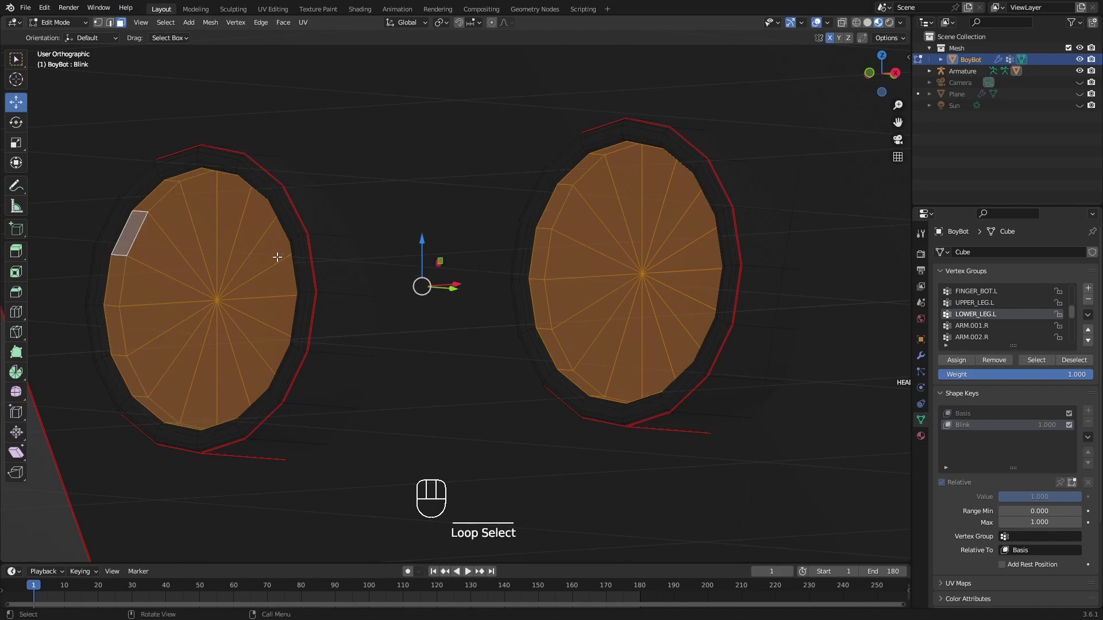
Step: Switch to the Basis shape key and back to Blink to check the key being edited
scroll(277, 256, down, 4)
scroll(276, 257, down, 1)
middle_drag(364, 272, 419, 278)
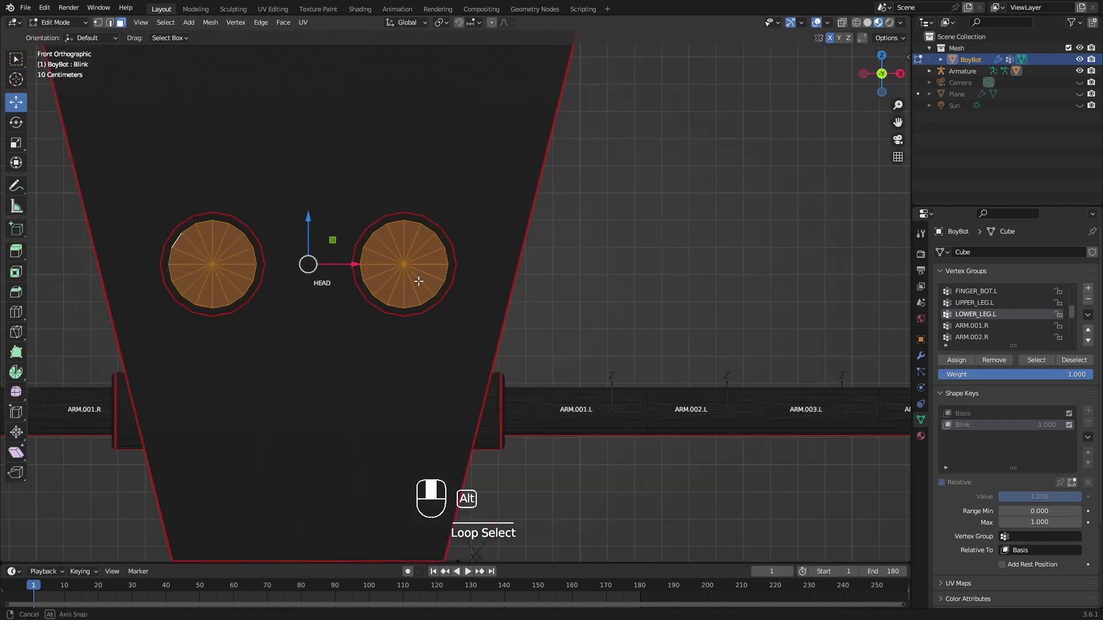
scroll(419, 278, down, 5)
shift+middle_drag(371, 241, 494, 241)
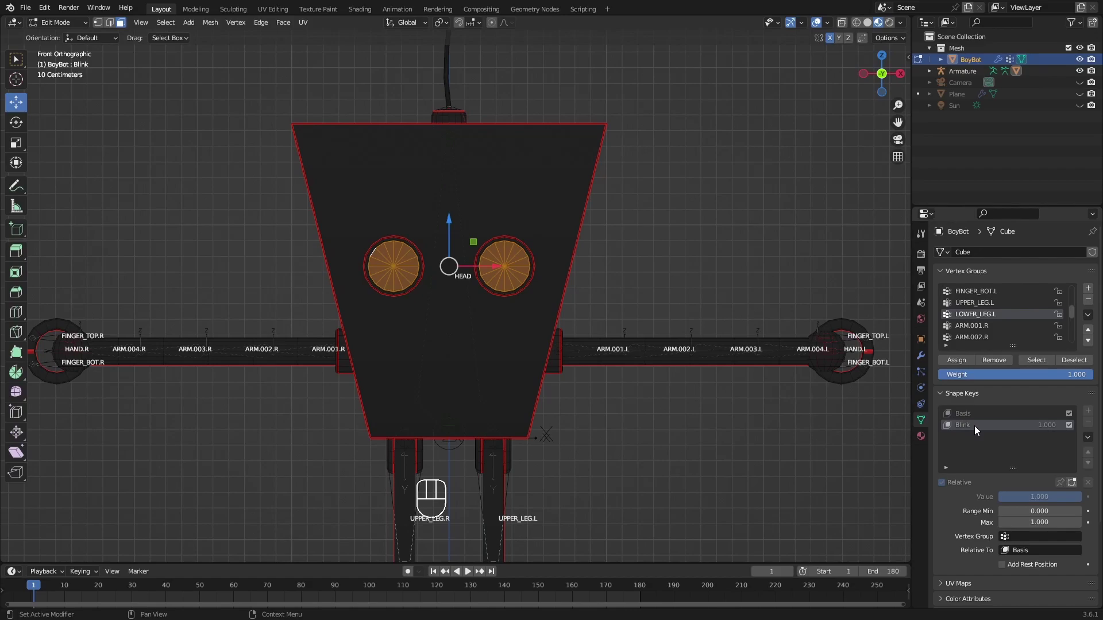
click(964, 415)
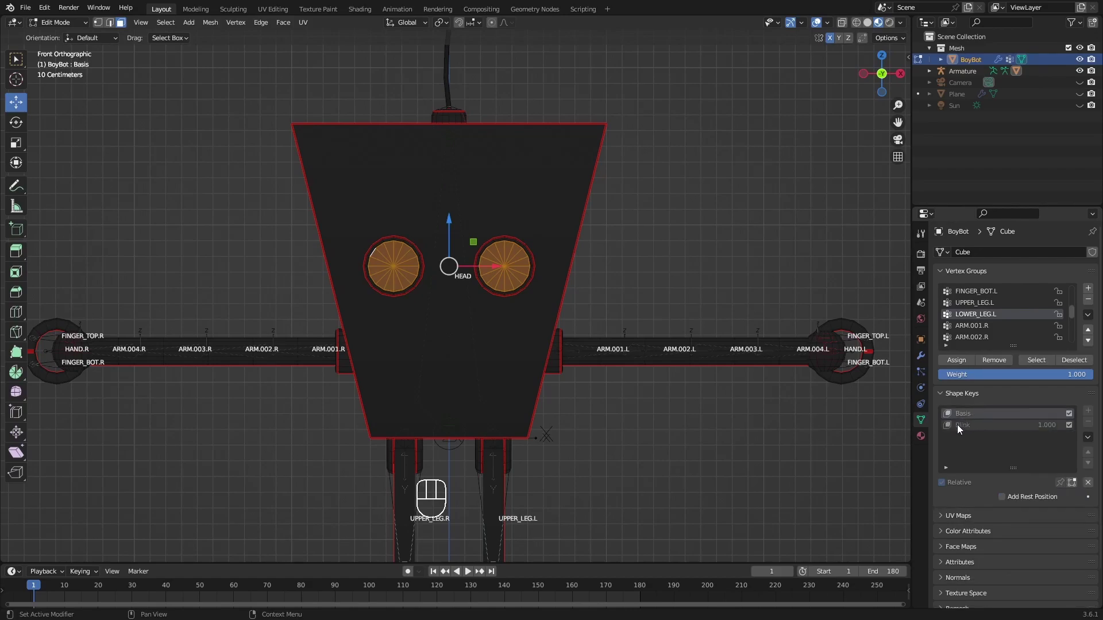
click(962, 428)
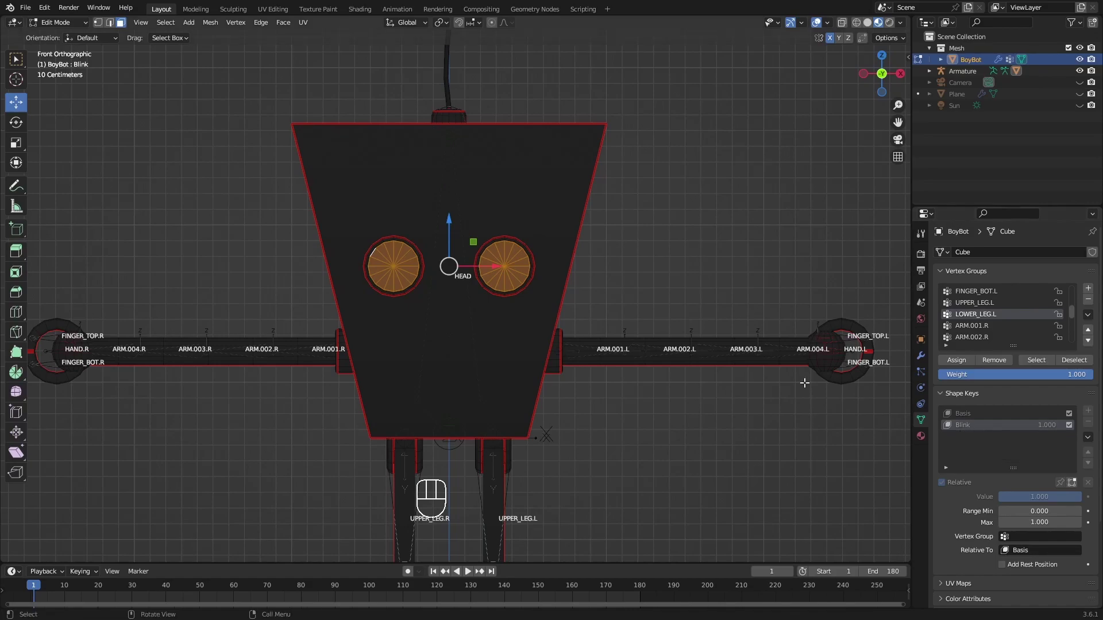
Step: Flatten the selected faces of both eyes in the Blink key by scaling them to 0 along global Z
shift+middle_drag(558, 264, 621, 254)
key(s)
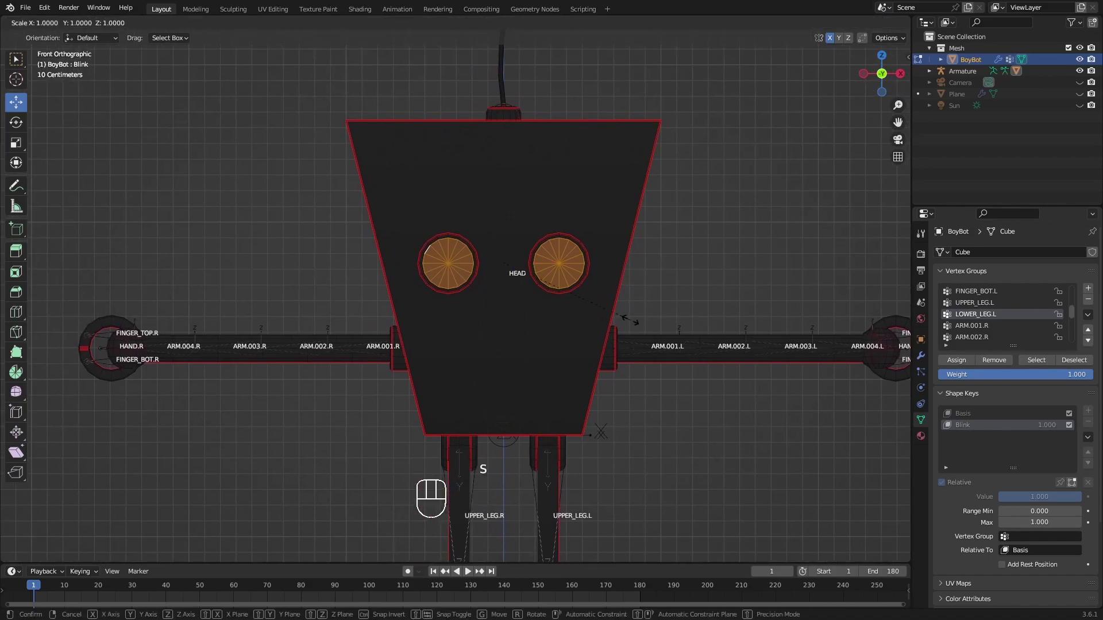
key(z)
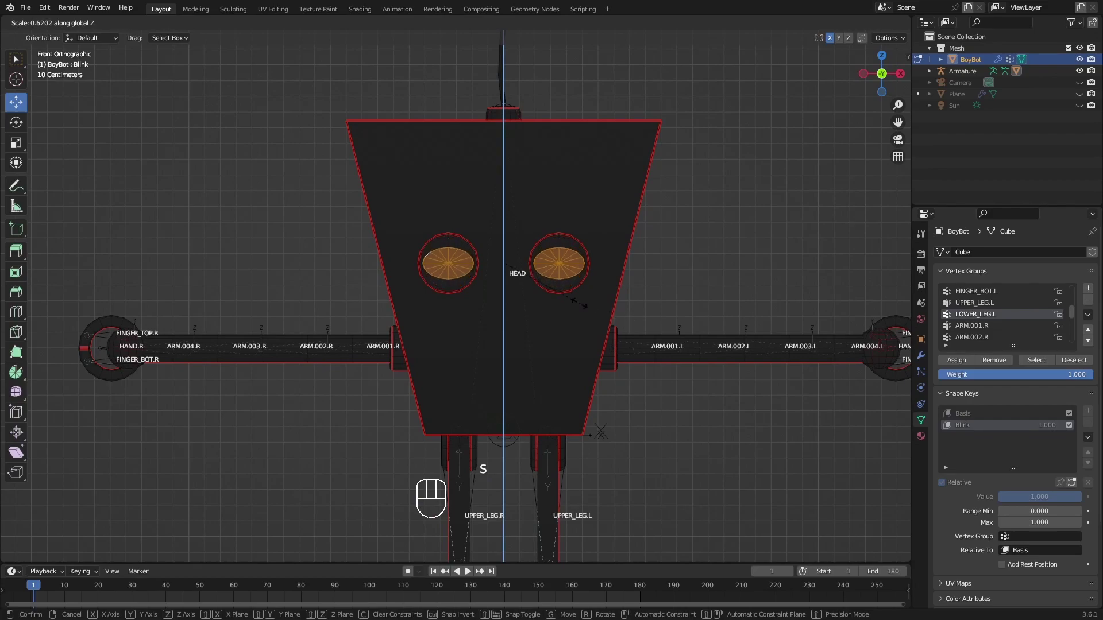
text(0)
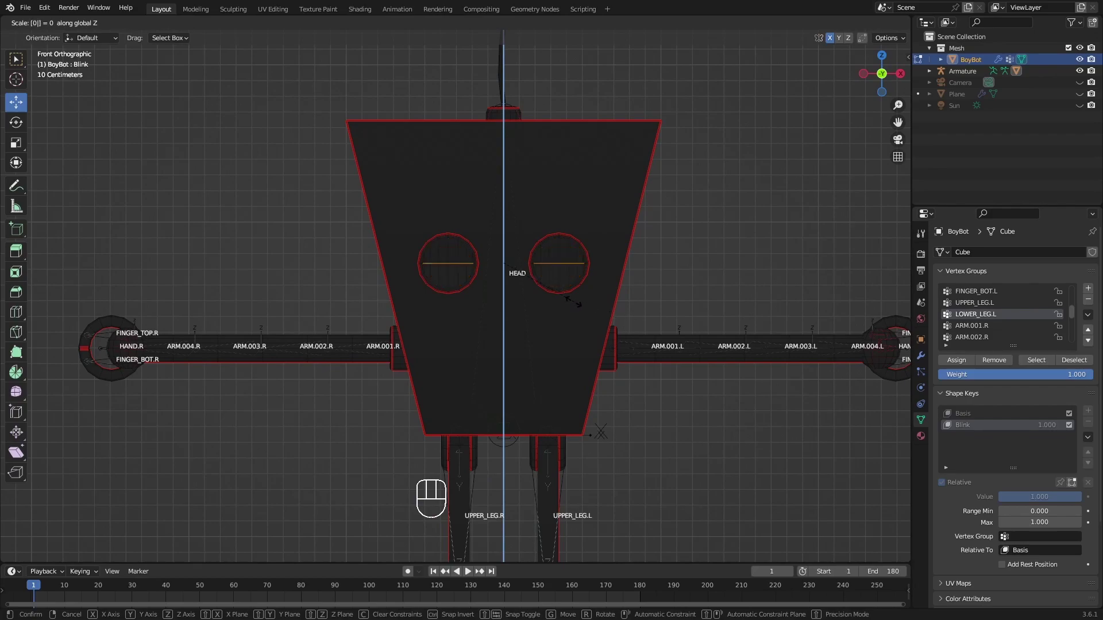
key(Return)
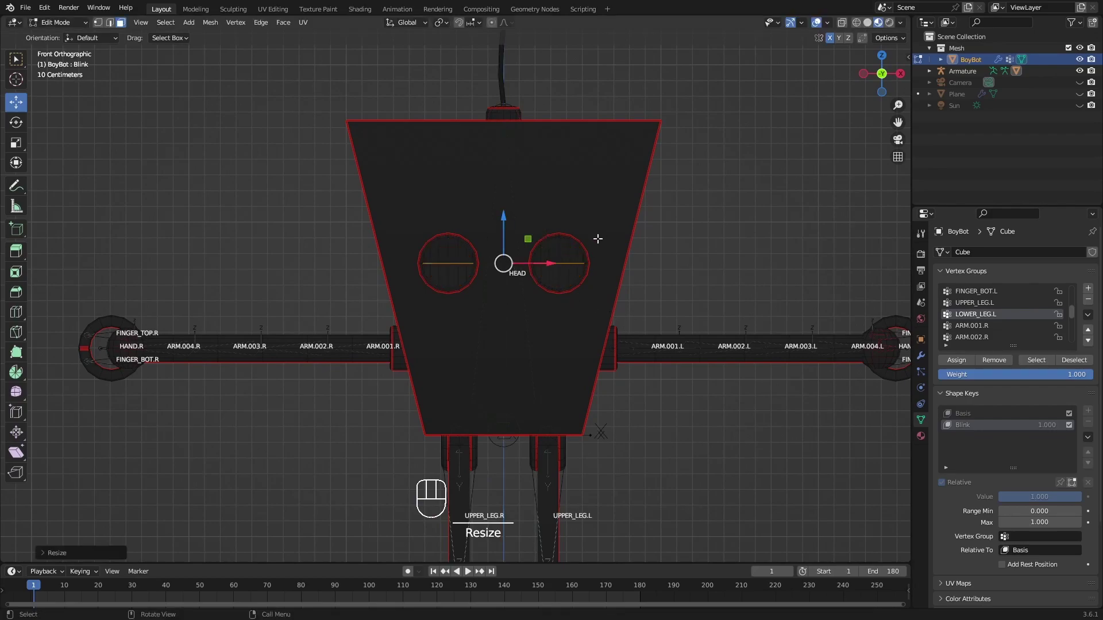
Step: Return to Object Mode and test the blink by lowering the Blink key's value to 0.000
scroll(597, 239, down, 3)
key(Tab)
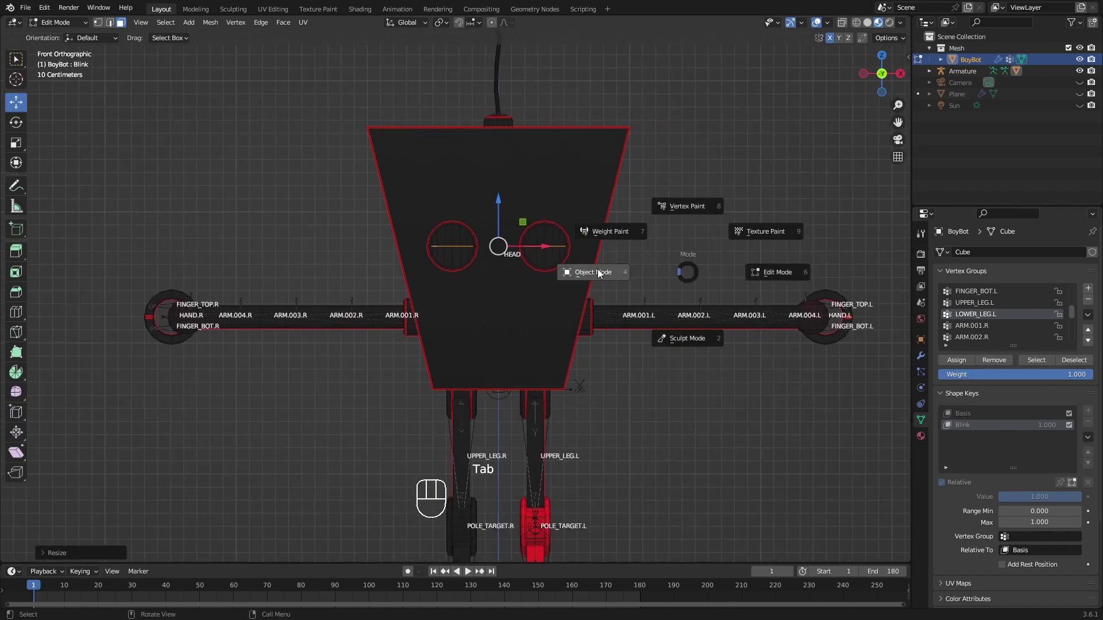
click(599, 272)
middle_drag(574, 254, 529, 236)
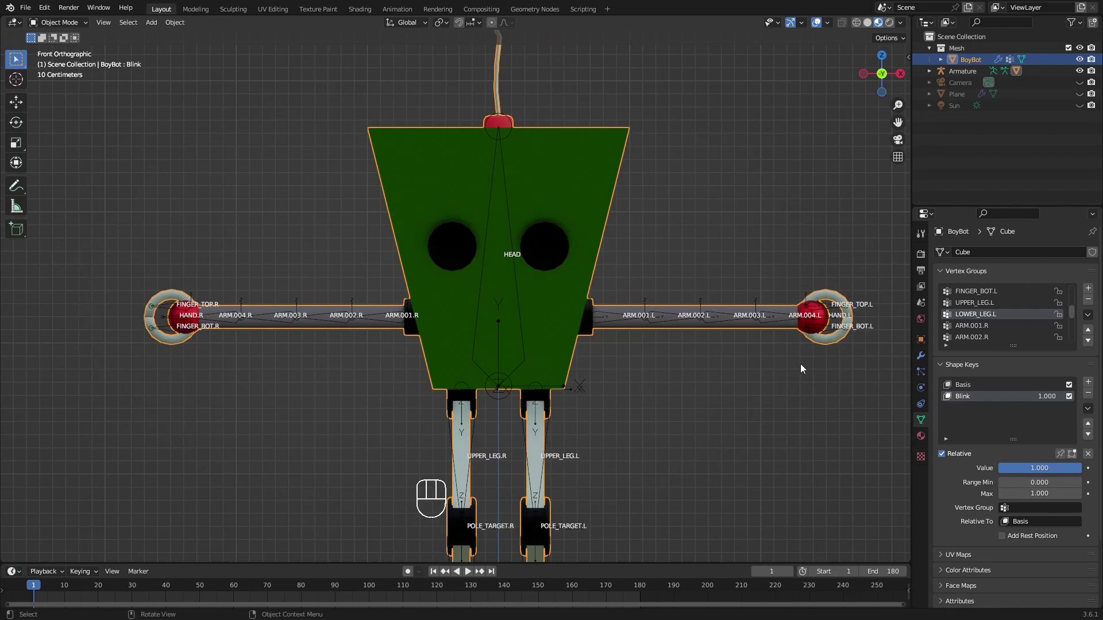
drag(1054, 400, 1003, 401)
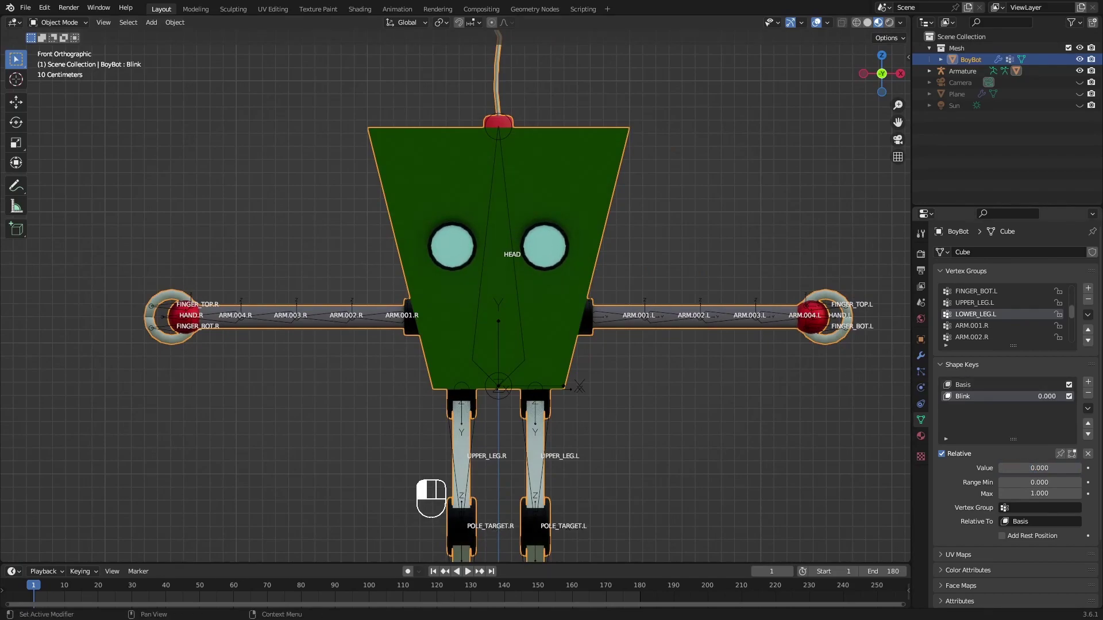
mouse_move(1032, 397)
mouse_down()
mouse_move(1075, 397)
mouse_move(1003, 398)
mouse_move(1056, 398)
mouse_move(1002, 398)
mouse_move(1052, 397)
mouse_move(1003, 398)
mouse_move(1029, 394)
mouse_up()
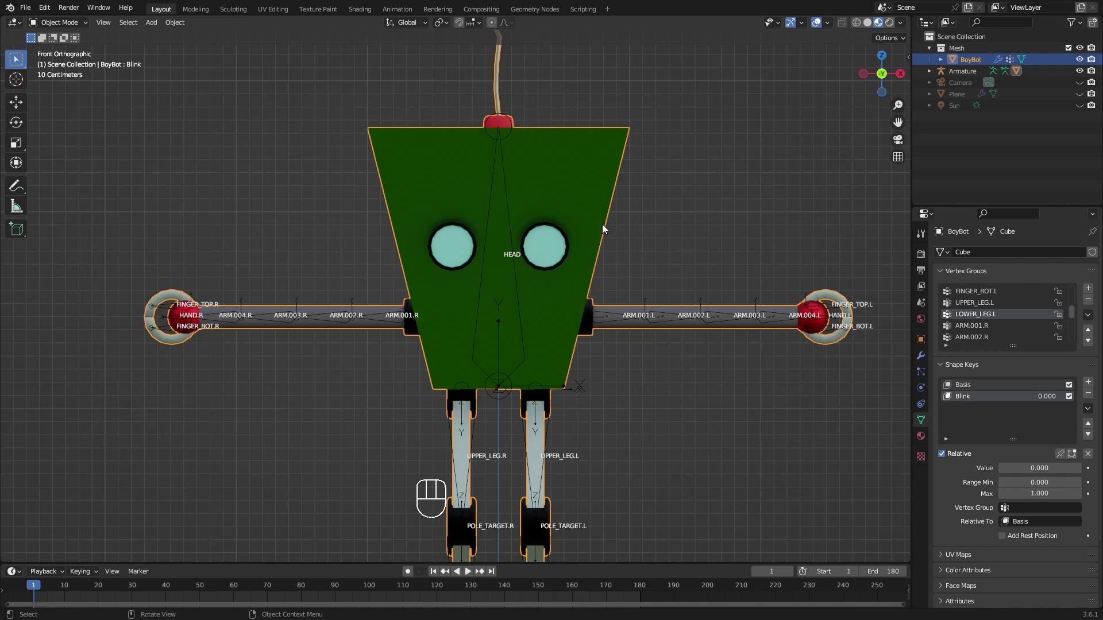
Step: Put BoyBot back in Edit Mode, deselect all geometry and make Basis the active shape key
click(559, 202)
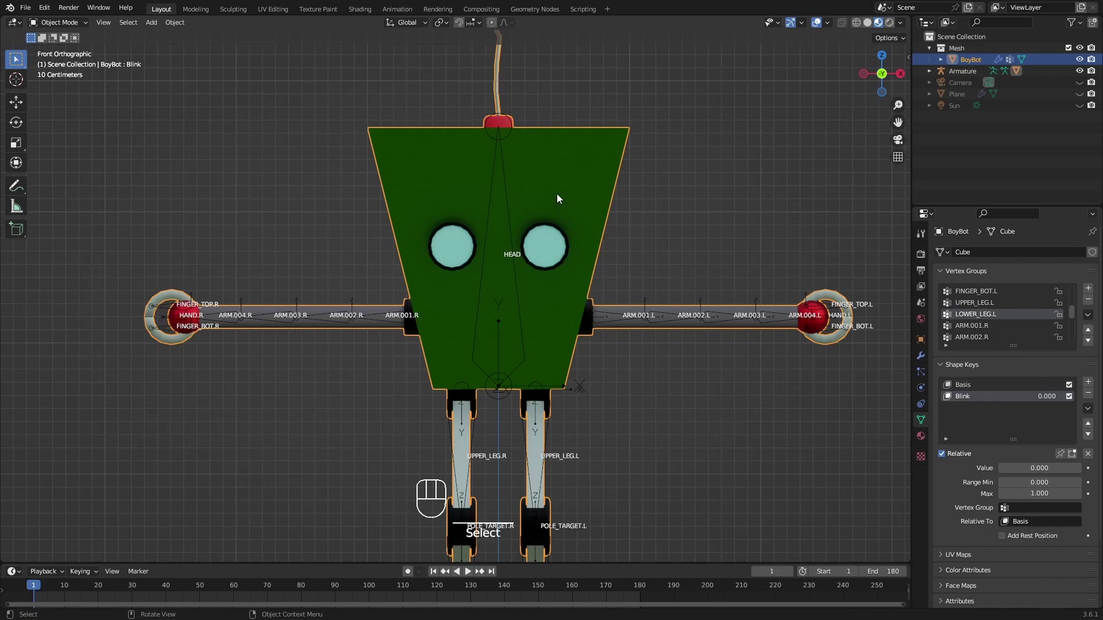
shift+middle_drag(541, 230, 519, 213)
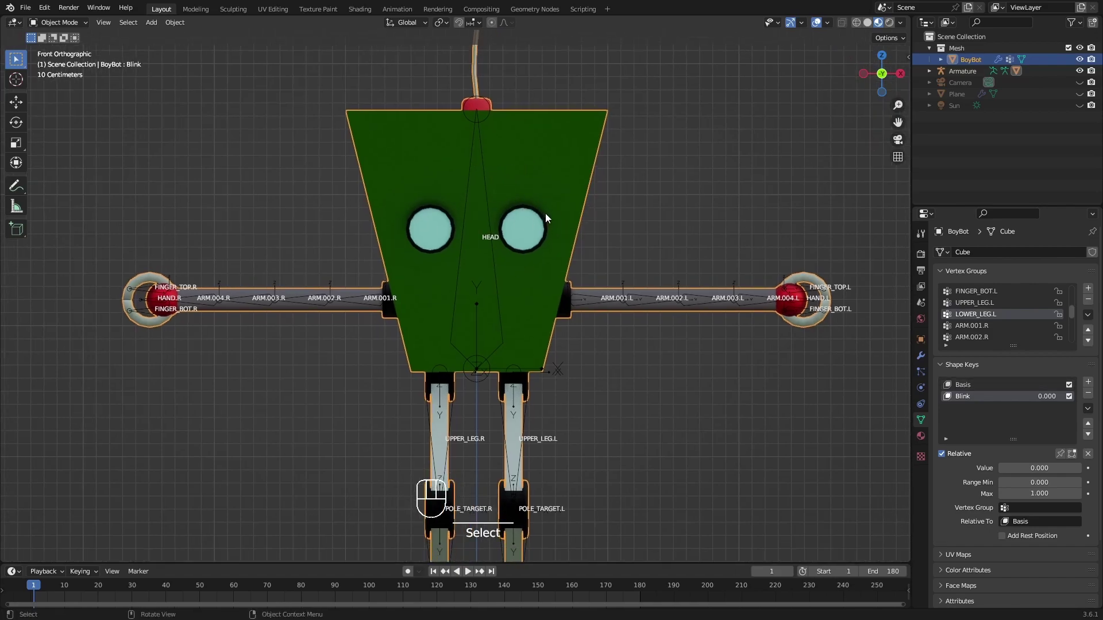
key(Tab)
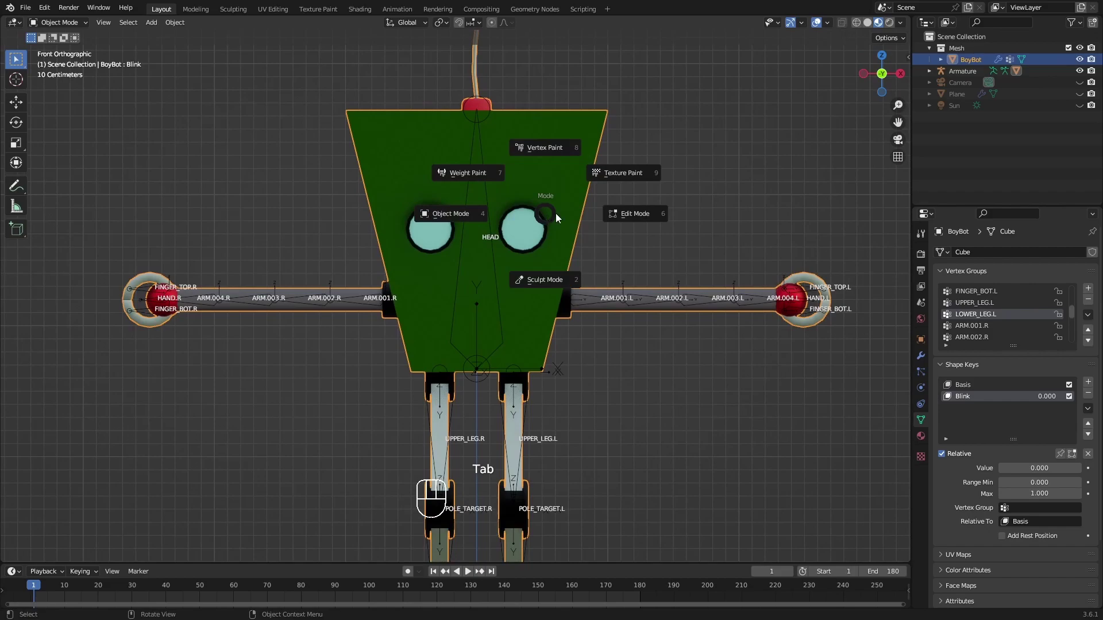
click(651, 212)
shift+middle_drag(568, 213, 576, 214)
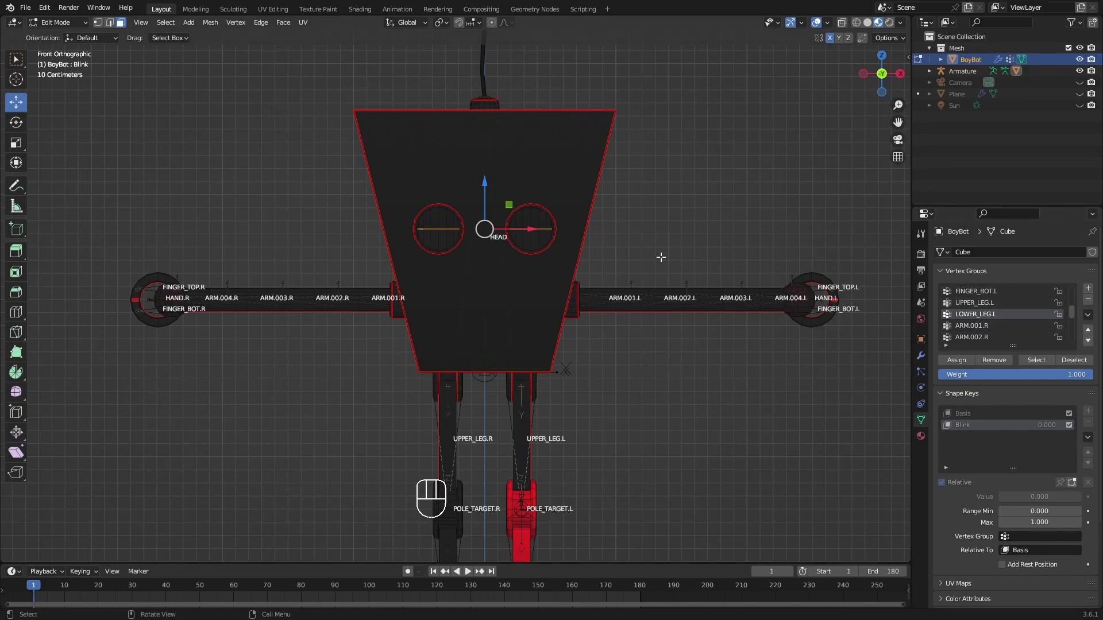
key(alt)
key(alt+a)
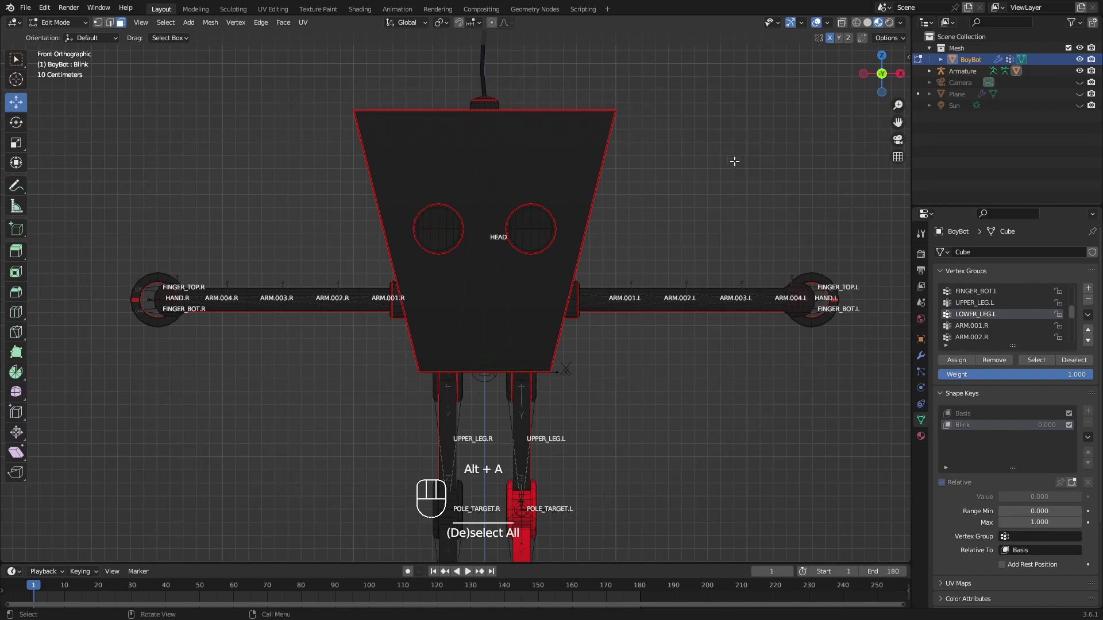
click(966, 414)
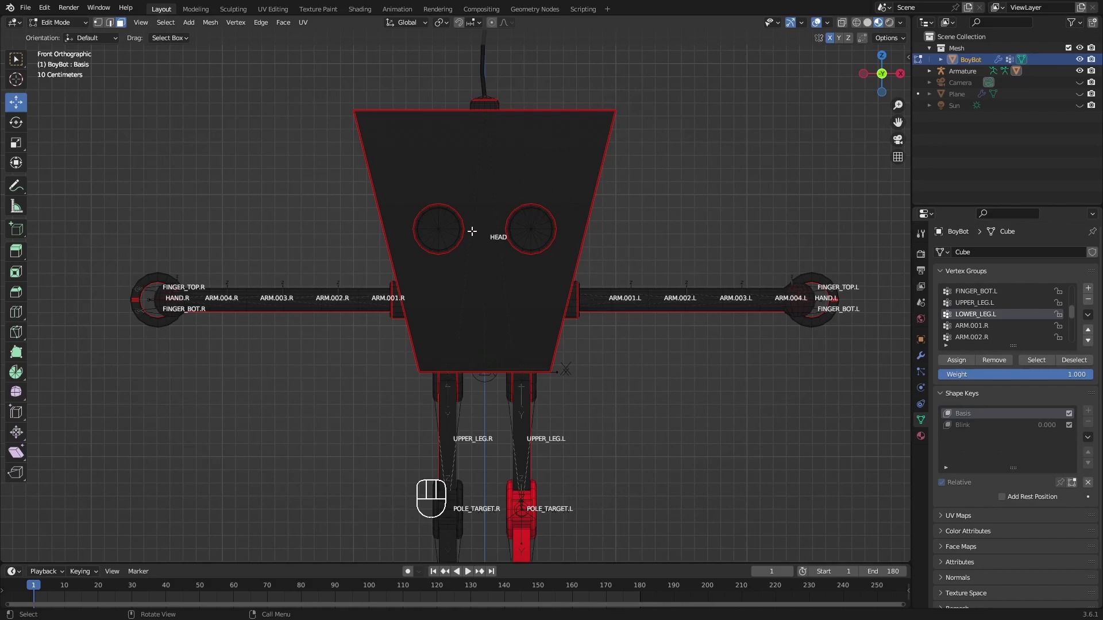
Step: Select all linked geometry of the character's left eye in vertex select mode
shift+middle_drag(586, 241, 607, 230)
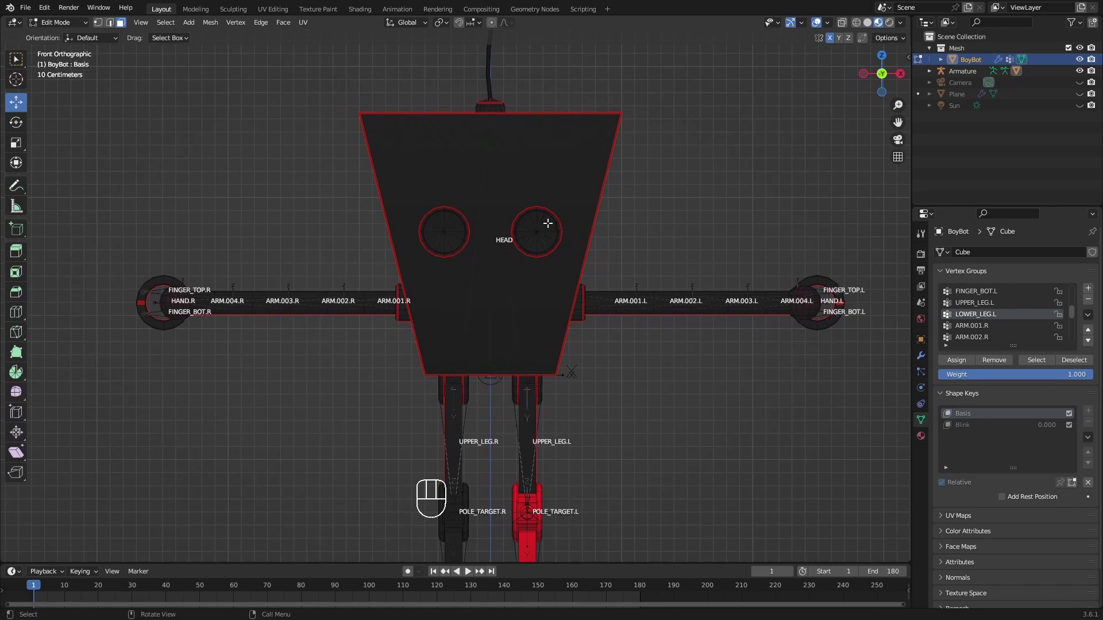
key(l)
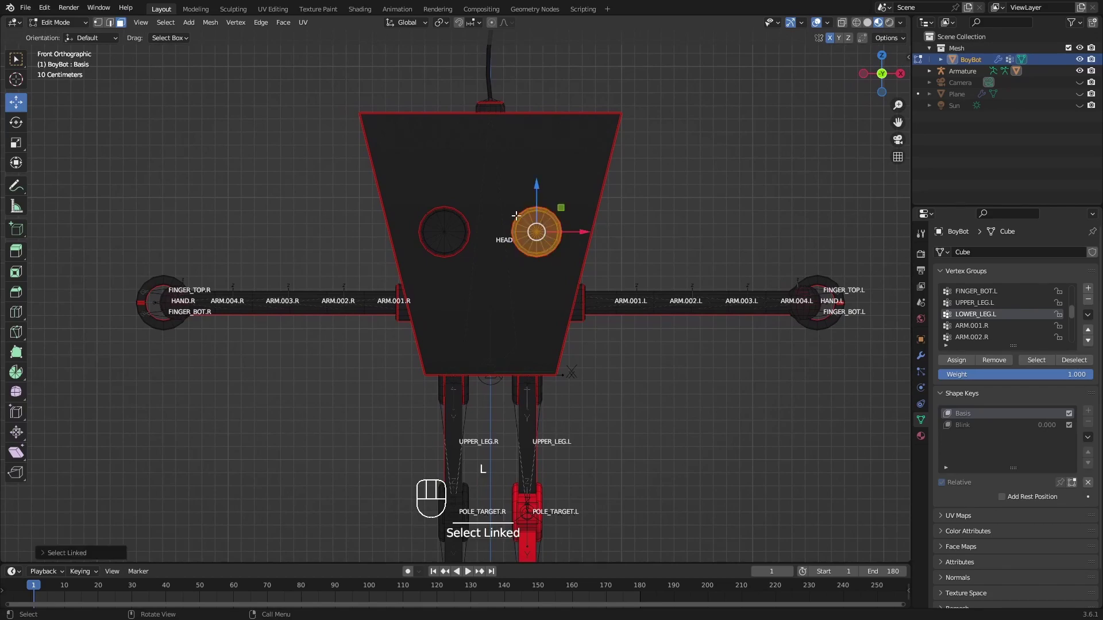
middle_drag(547, 241, 533, 239)
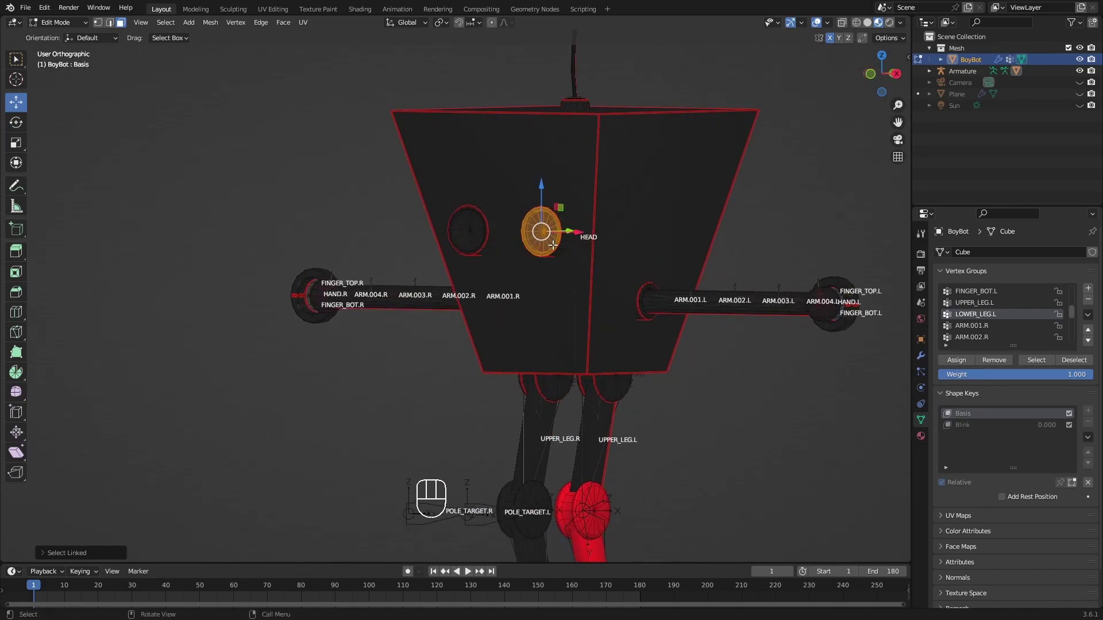
key(1)
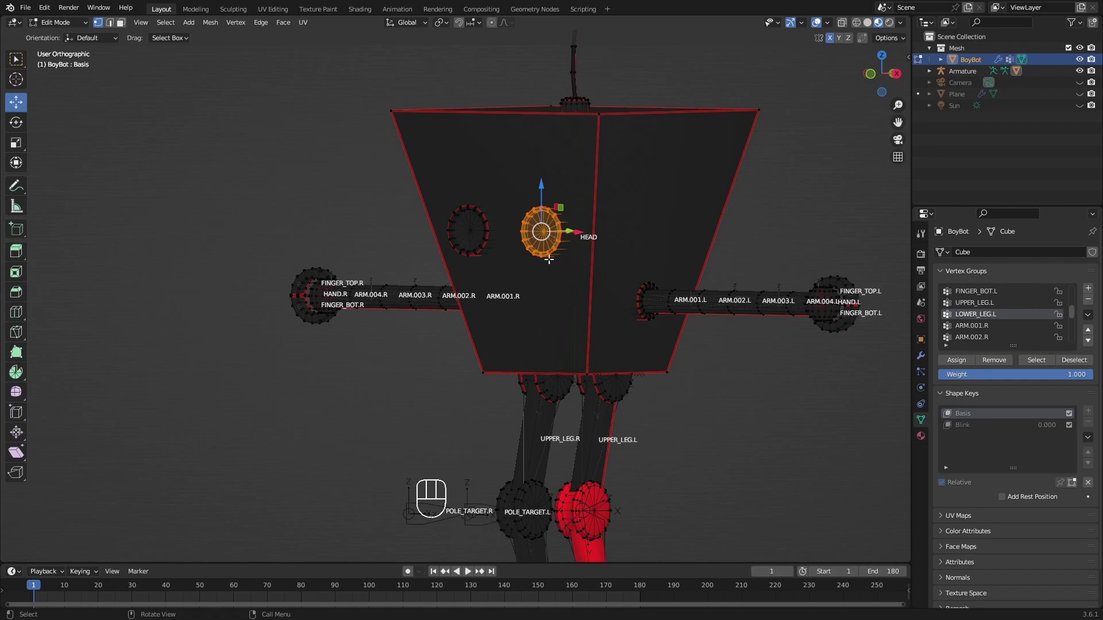
key(l)
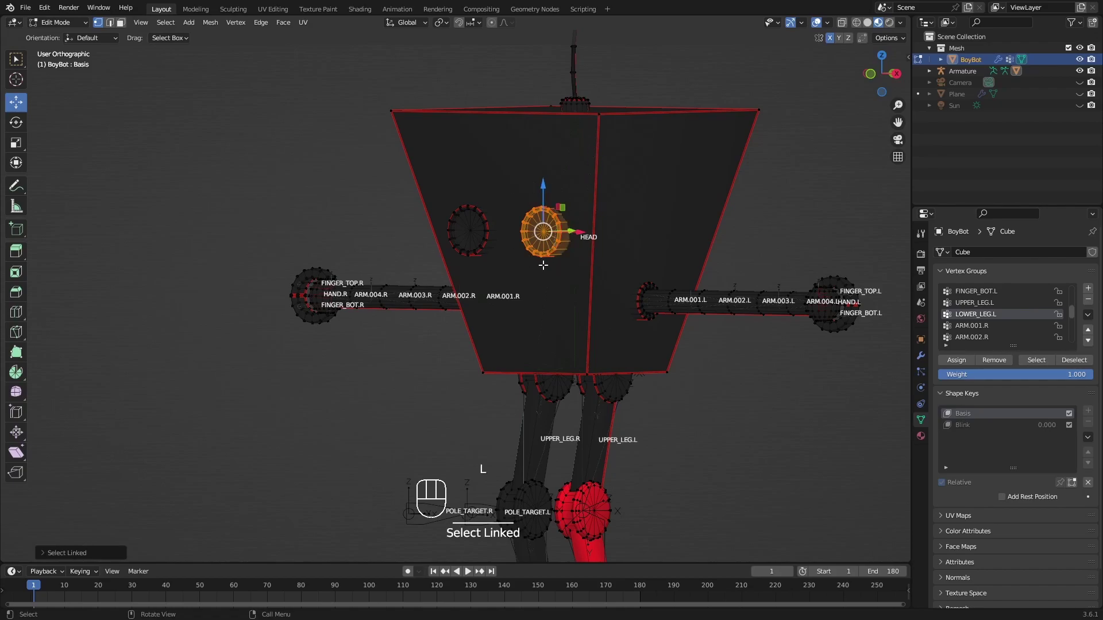
middle_drag(546, 239, 592, 253)
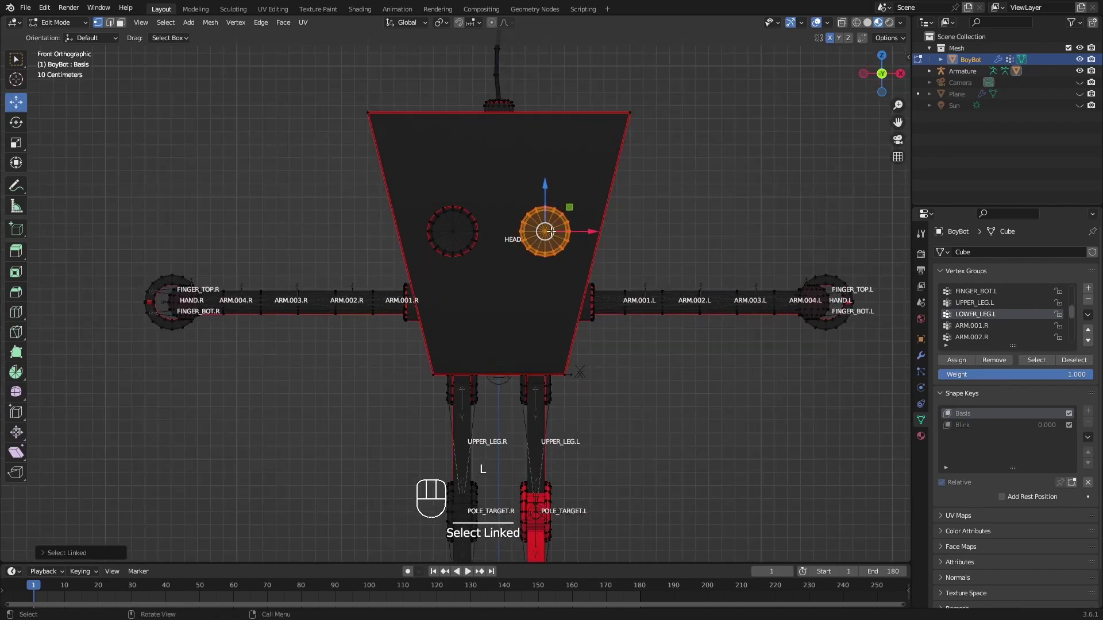
scroll(593, 253, up, 2)
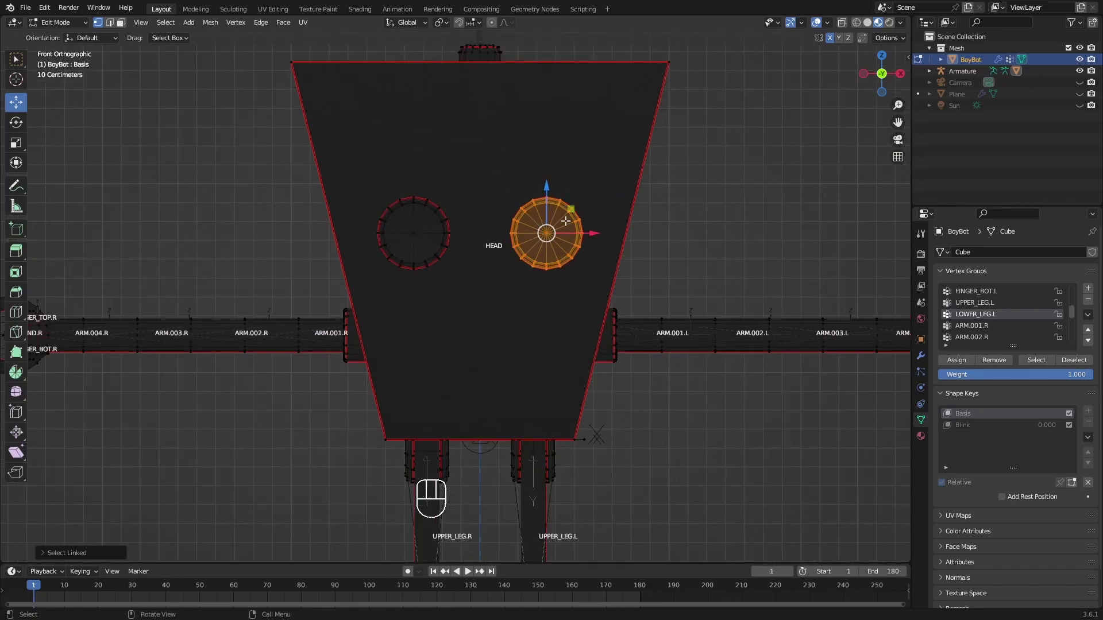
Step: Add a new vertex group for the selected eye and name it LEFT_EYE
click(1089, 290)
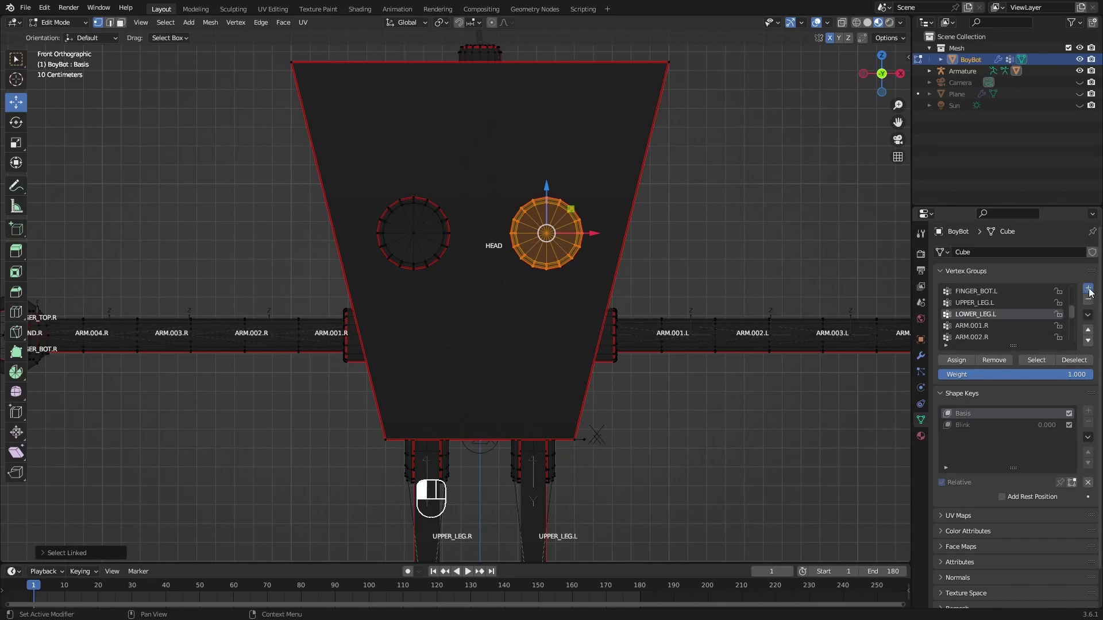
double_click(968, 339)
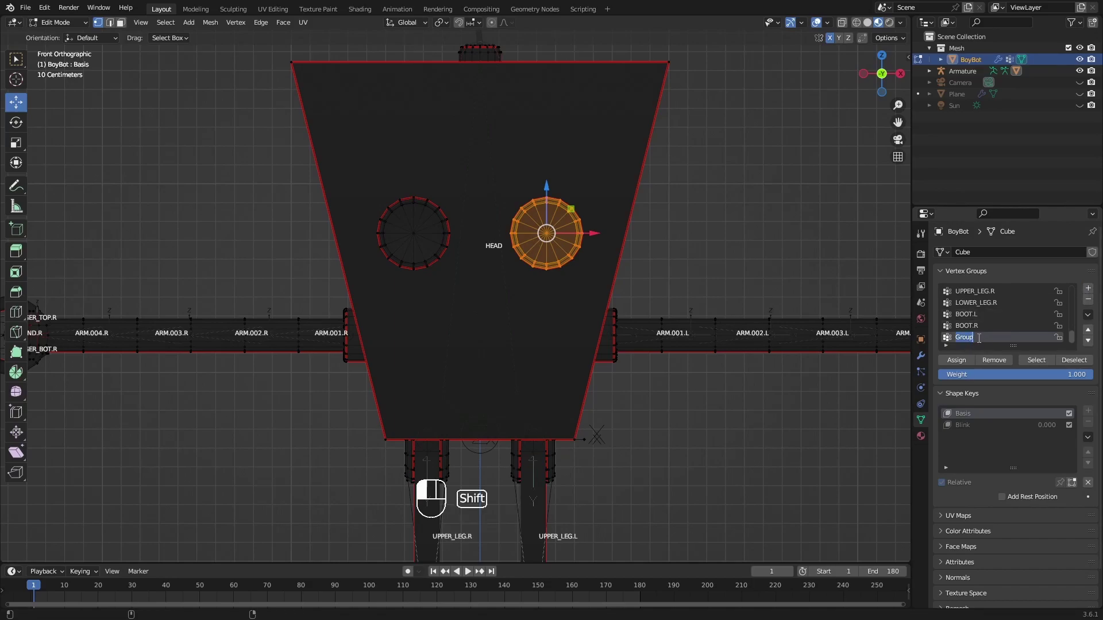
text(LEFT_EYE)
key(Return)
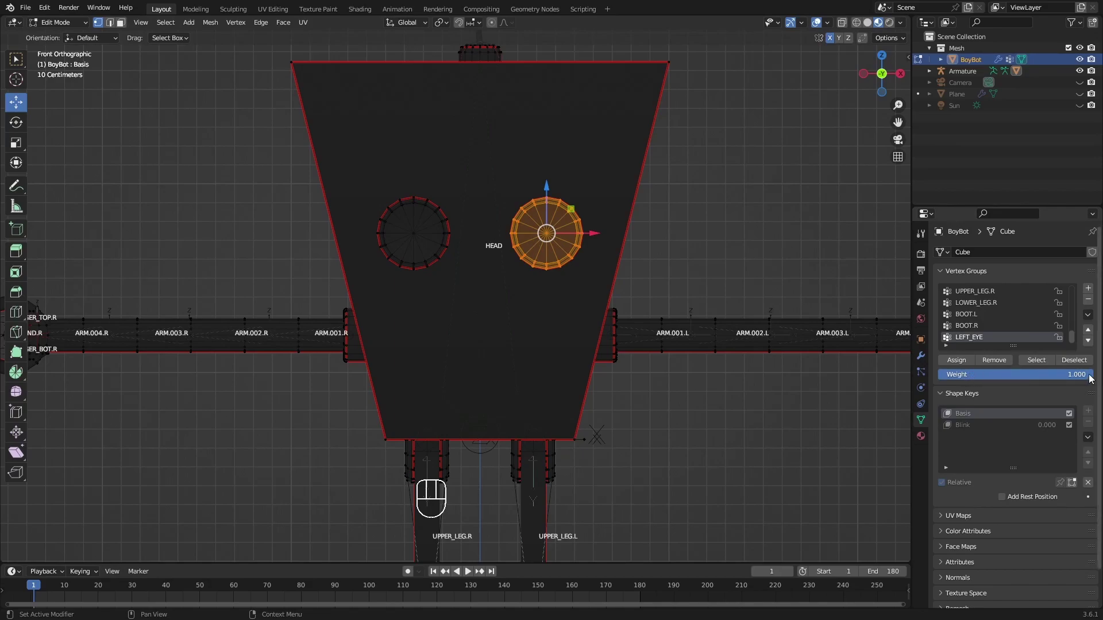
Step: Assign the selected eye to the LEFT_EYE vertex group, and replace the selection with the character's right eye
click(957, 360)
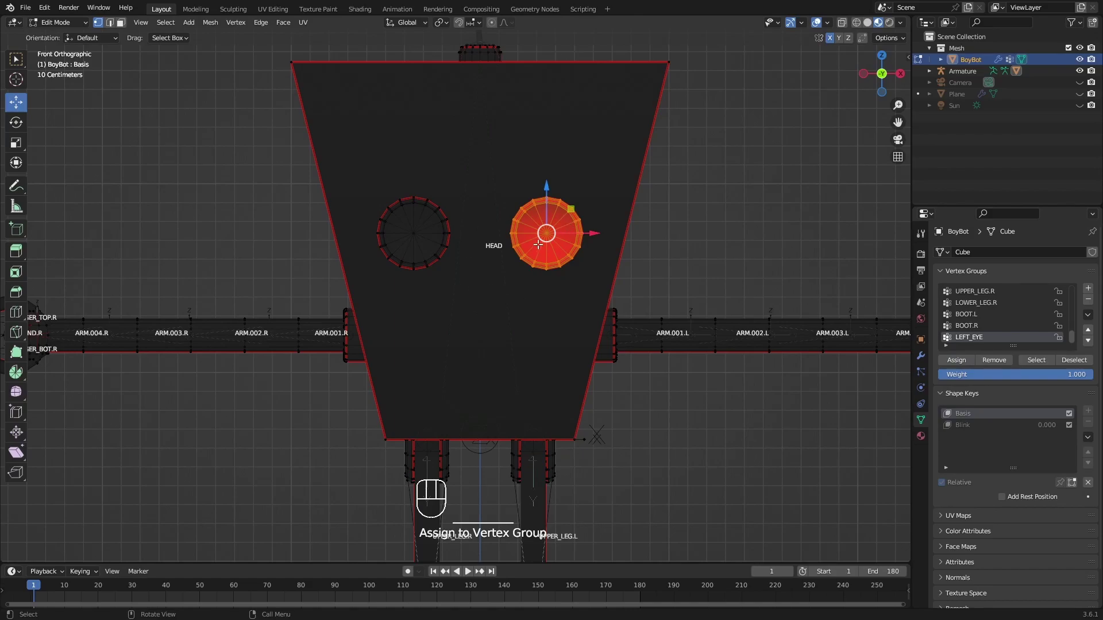
key(alt+a)
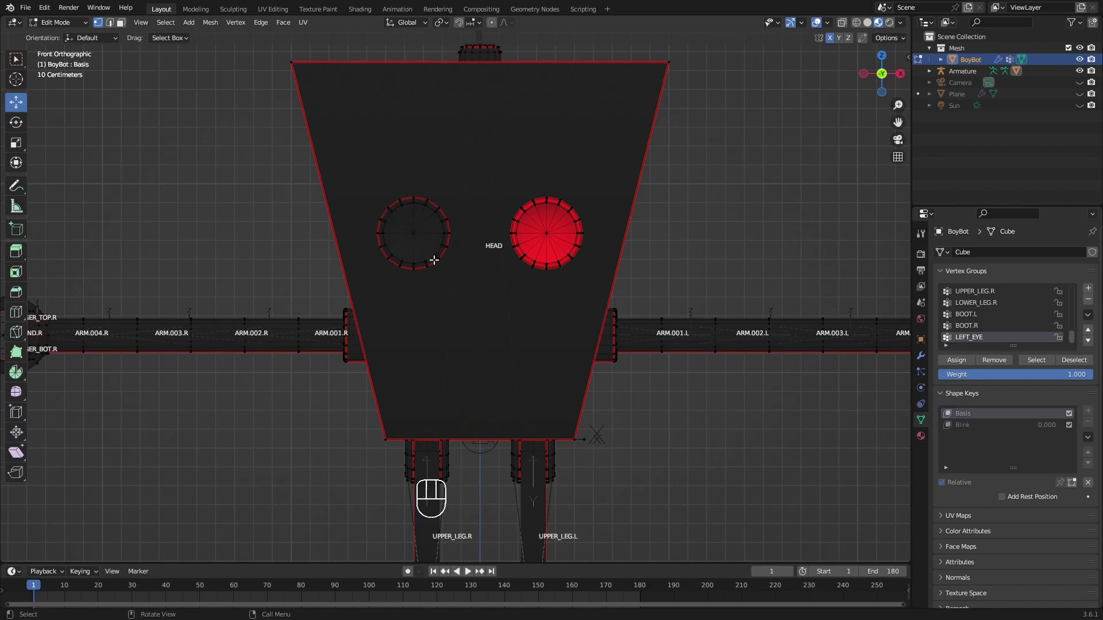
key(l)
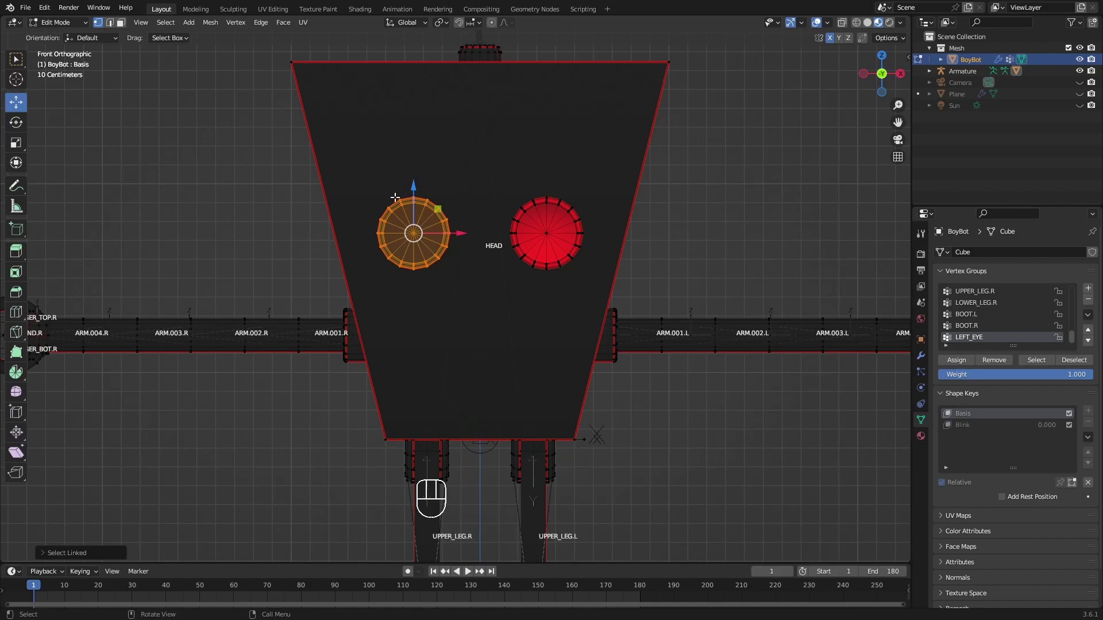
Step: Add a vertex group named RIGHT_EYE, assign the selected right eye to it and deselect all geometry
click(1088, 289)
double_click(974, 337)
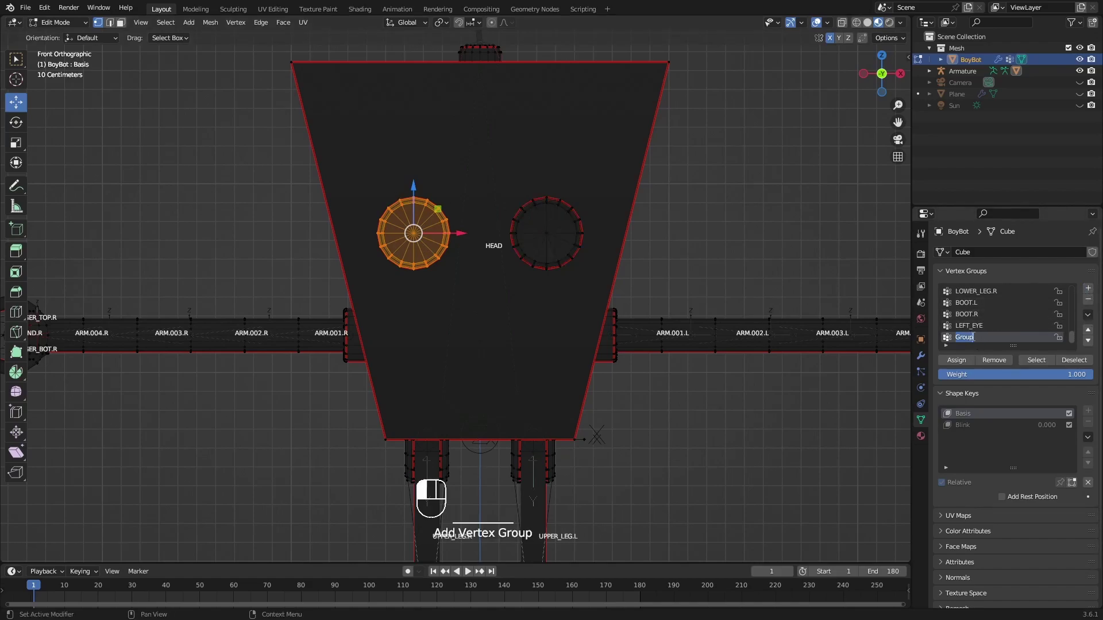
text(RIGHT_EYE)
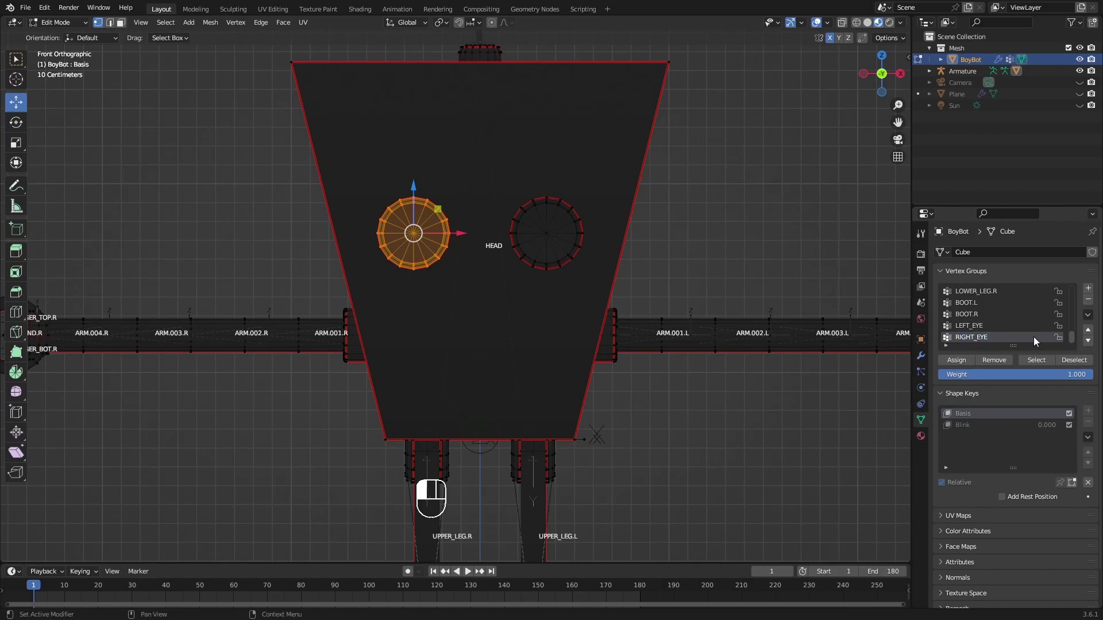
click(957, 361)
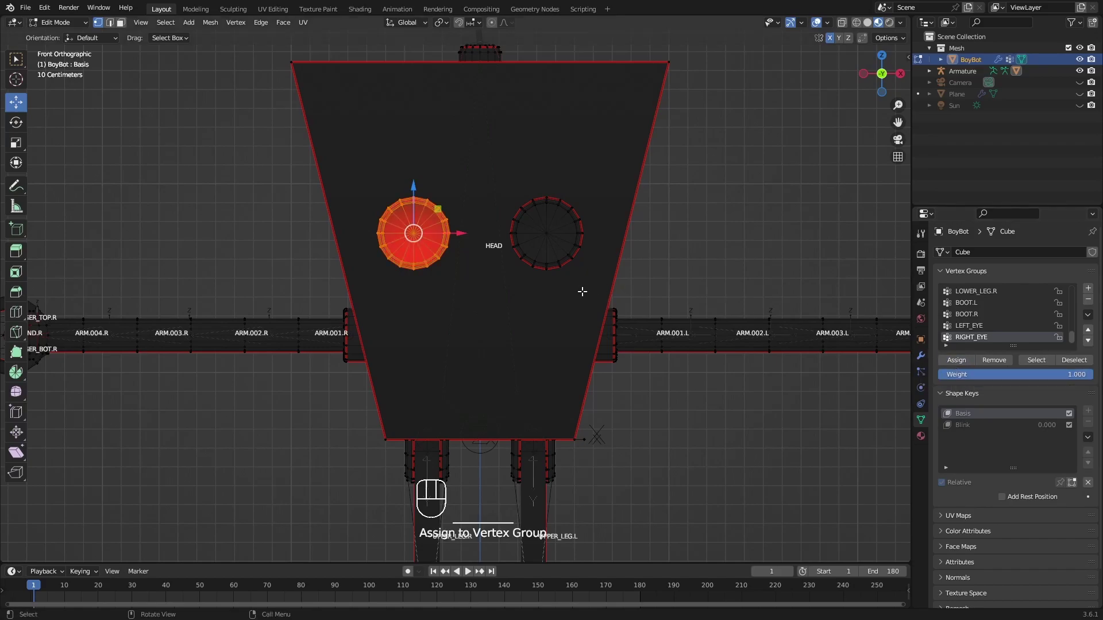
key(alt+a)
scroll(463, 211, down, 1)
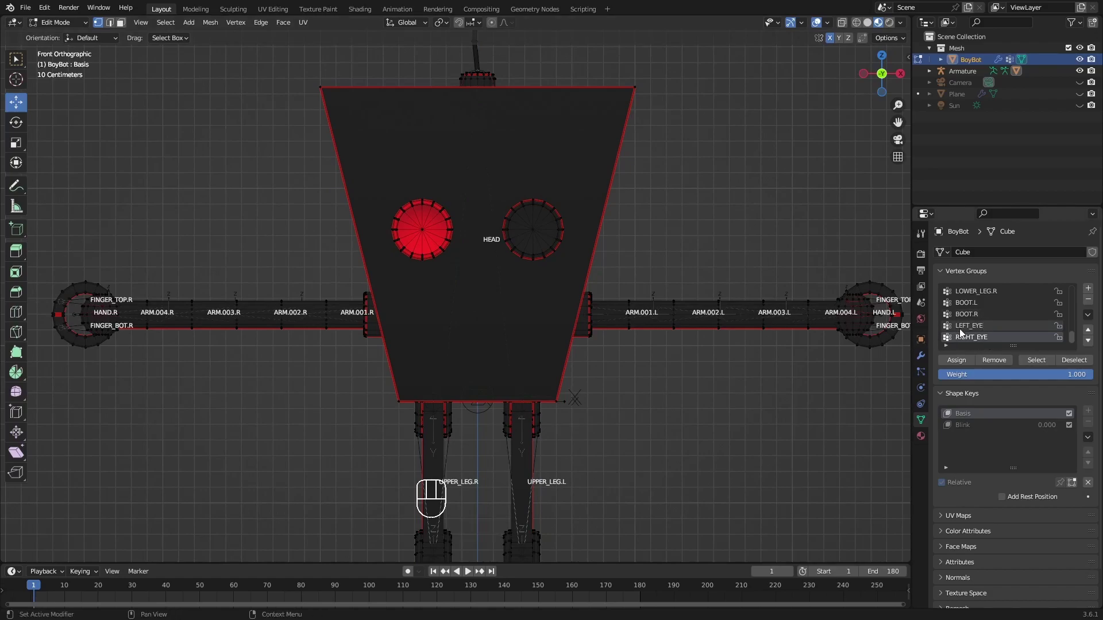
click(986, 334)
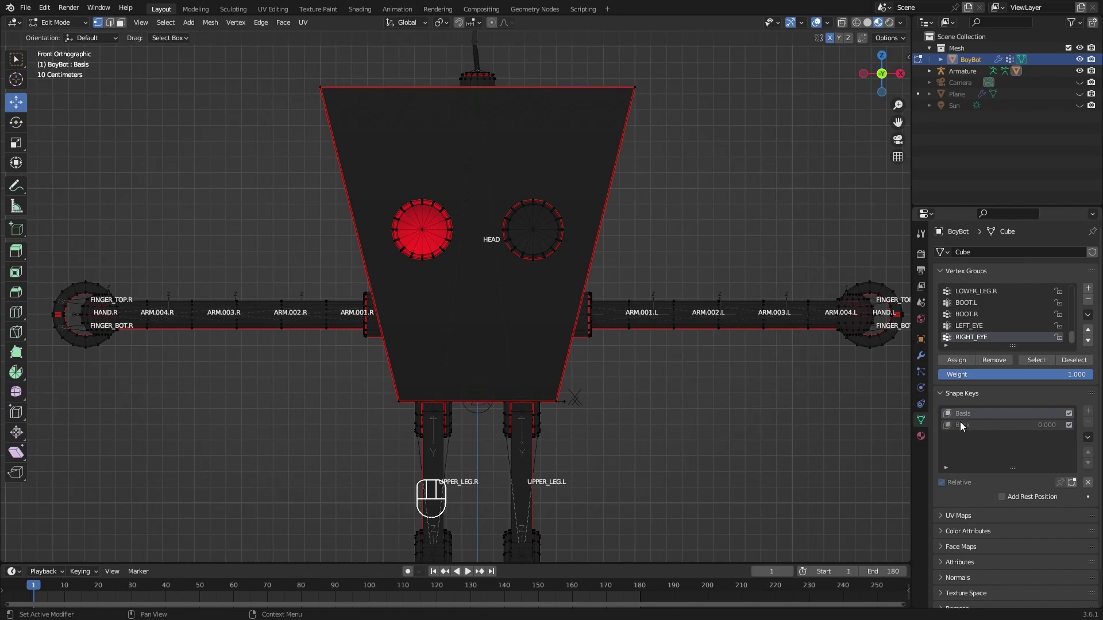
Step: Return to Object Mode and limit the Blink shape key to the LEFT_EYE vertex group
key(Tab)
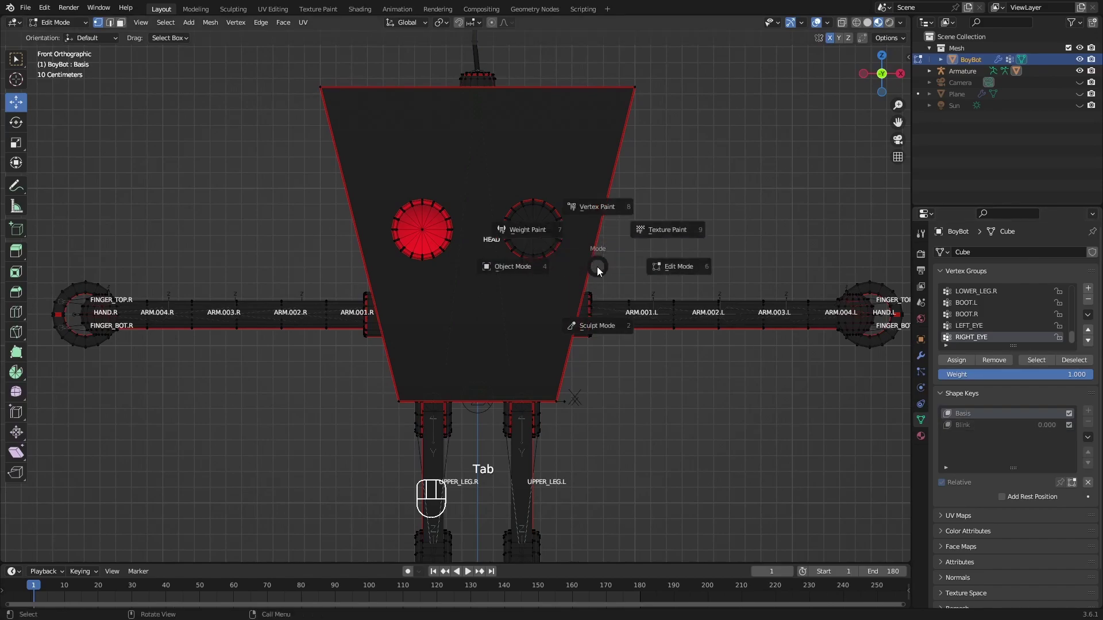
click(513, 266)
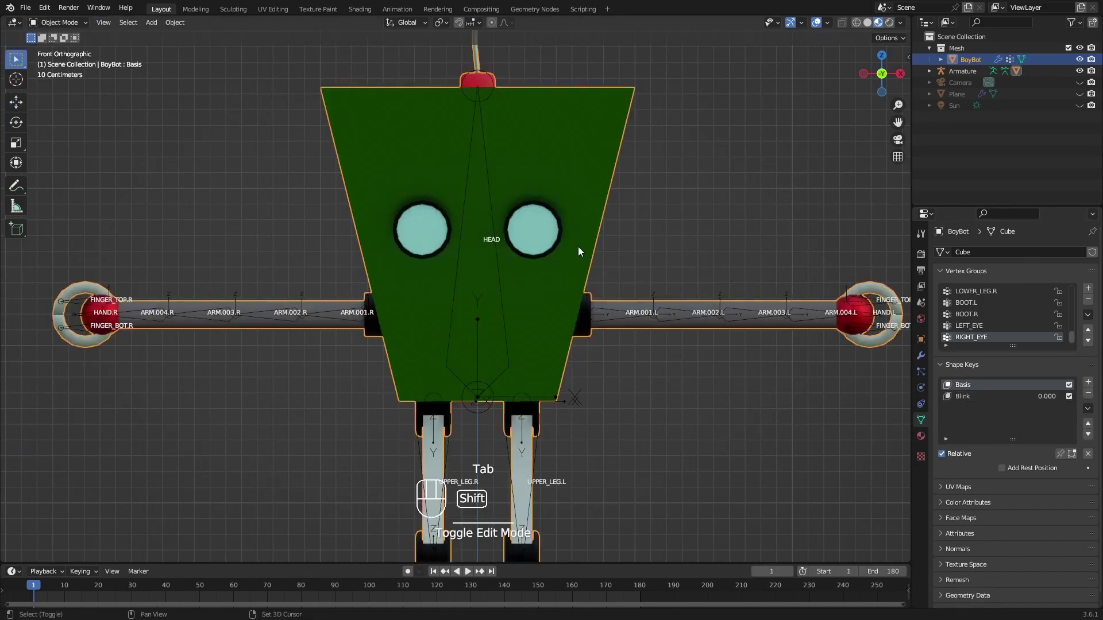
shift+middle_drag(578, 246, 548, 233)
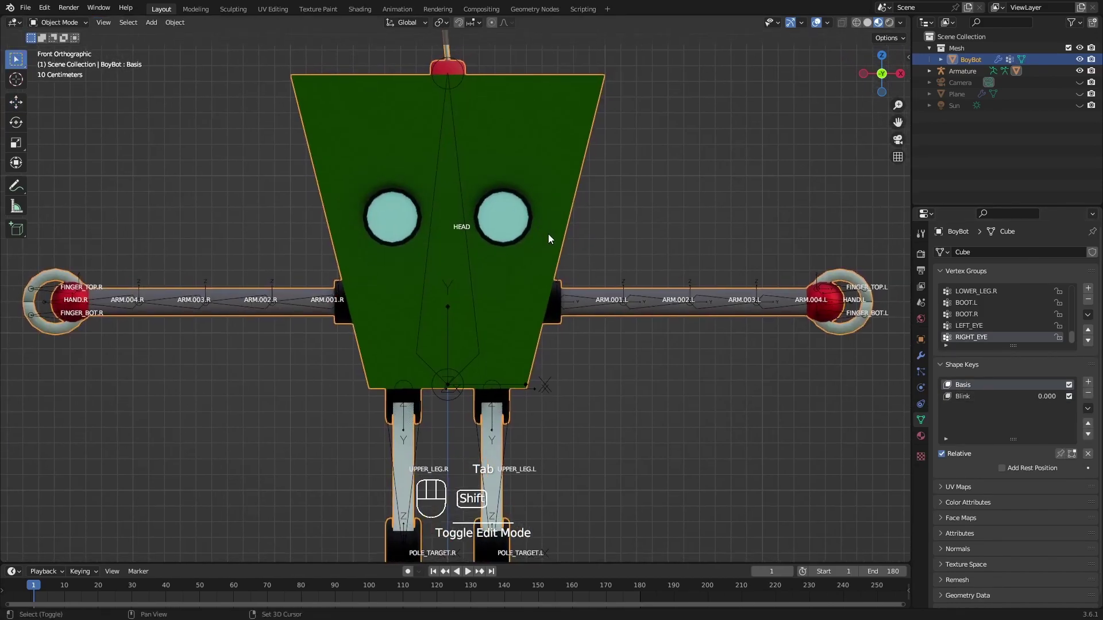
click(978, 398)
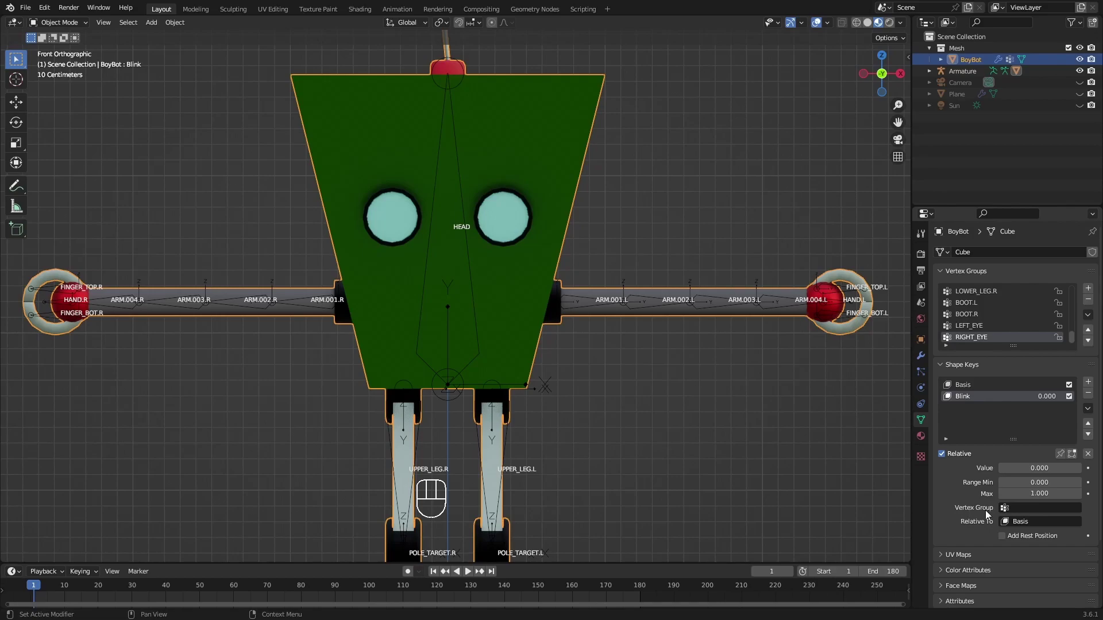
click(1037, 510)
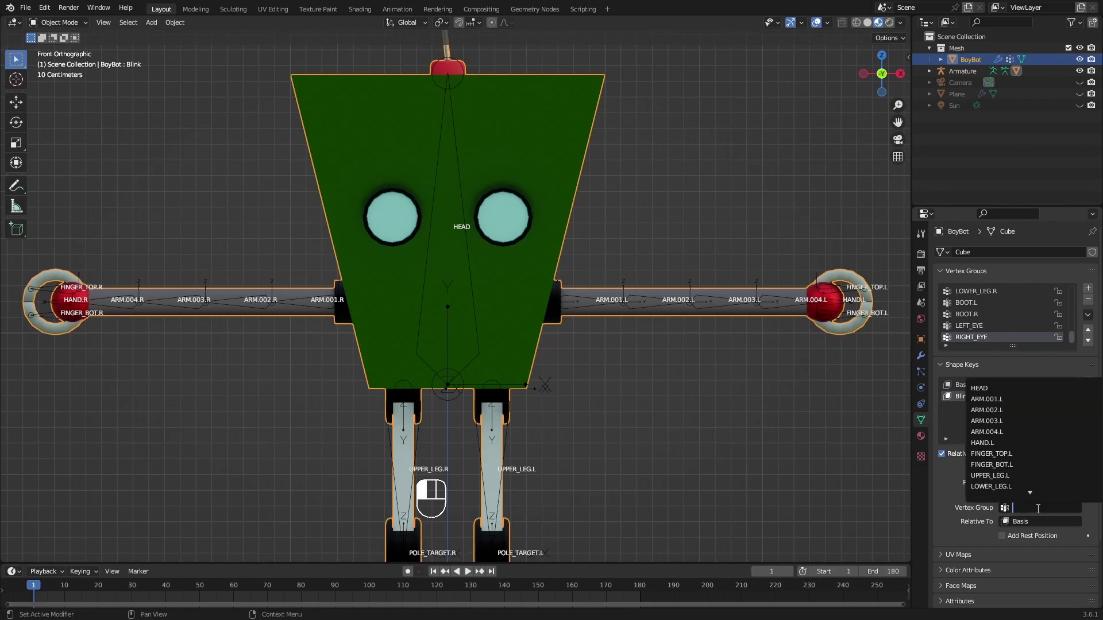
text(LEFT)
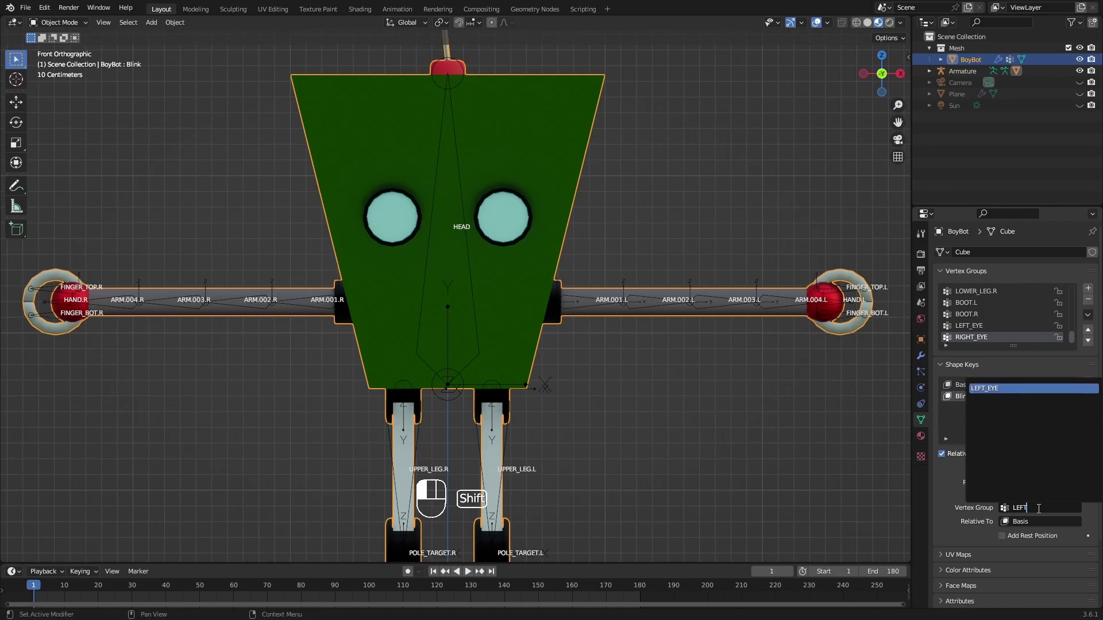
click(1006, 388)
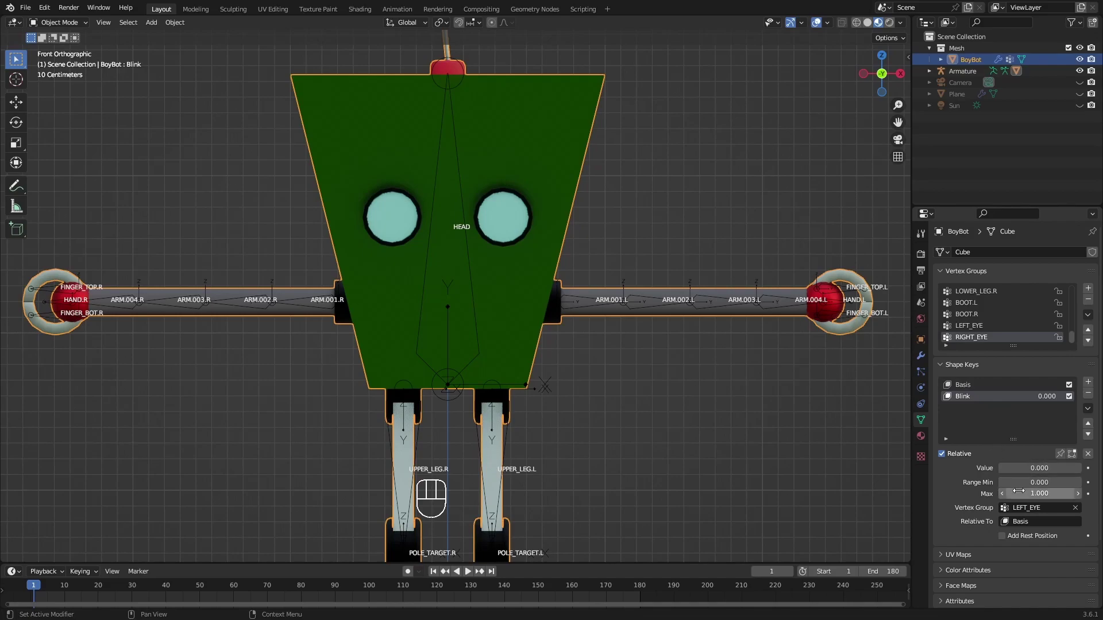
Step: Set the left-eye-limited Blink key's value to 1.000 and create a new shape key from the mix
drag(1041, 396, 974, 395)
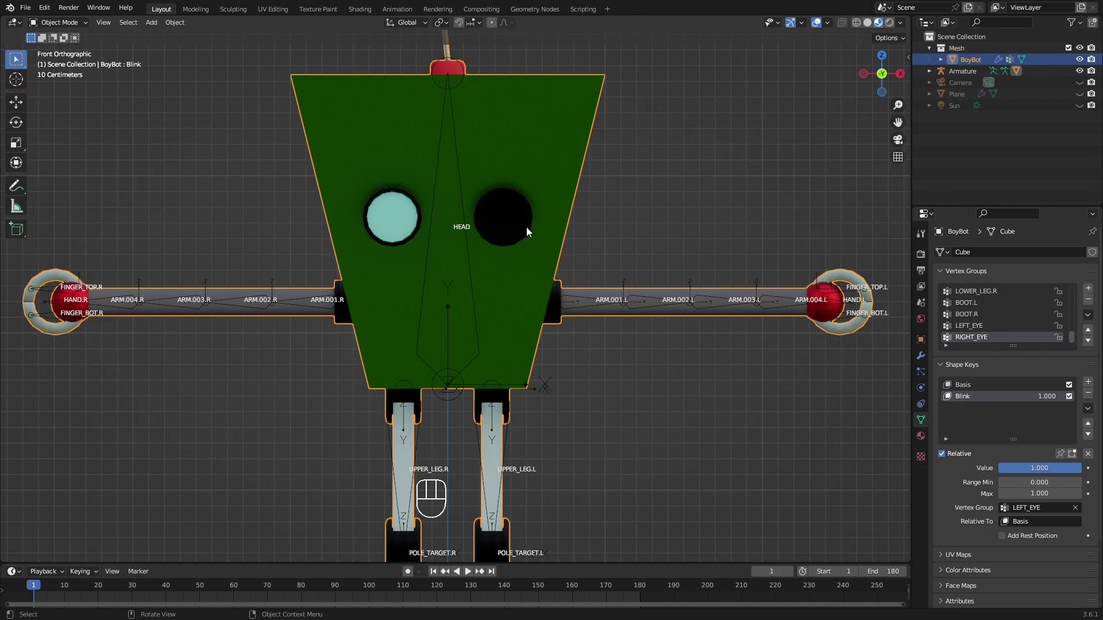
click(1088, 409)
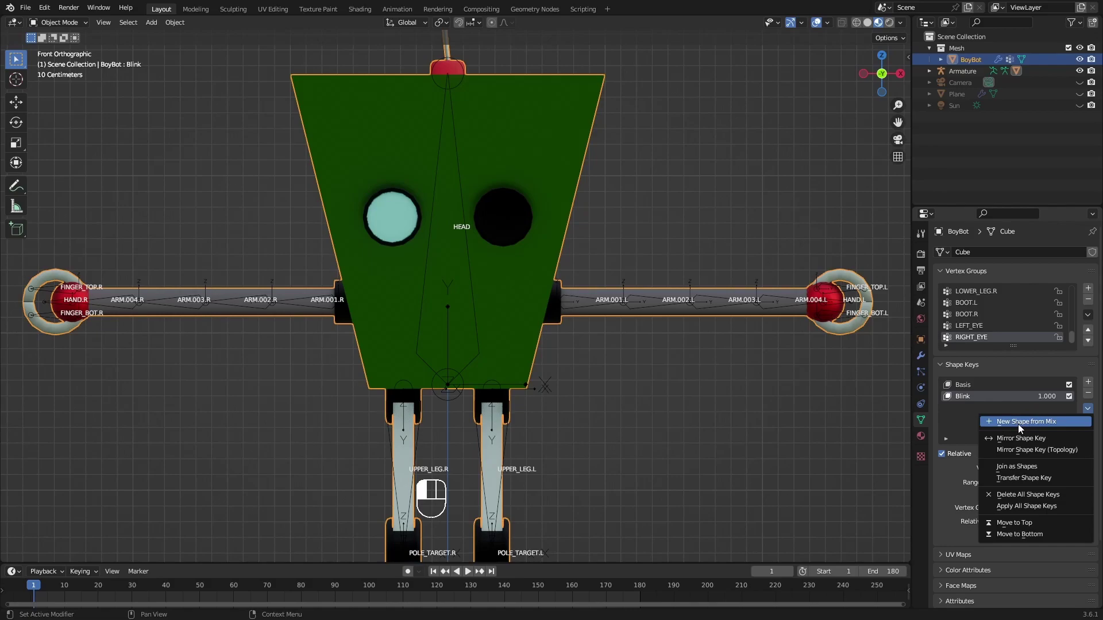
click(1053, 423)
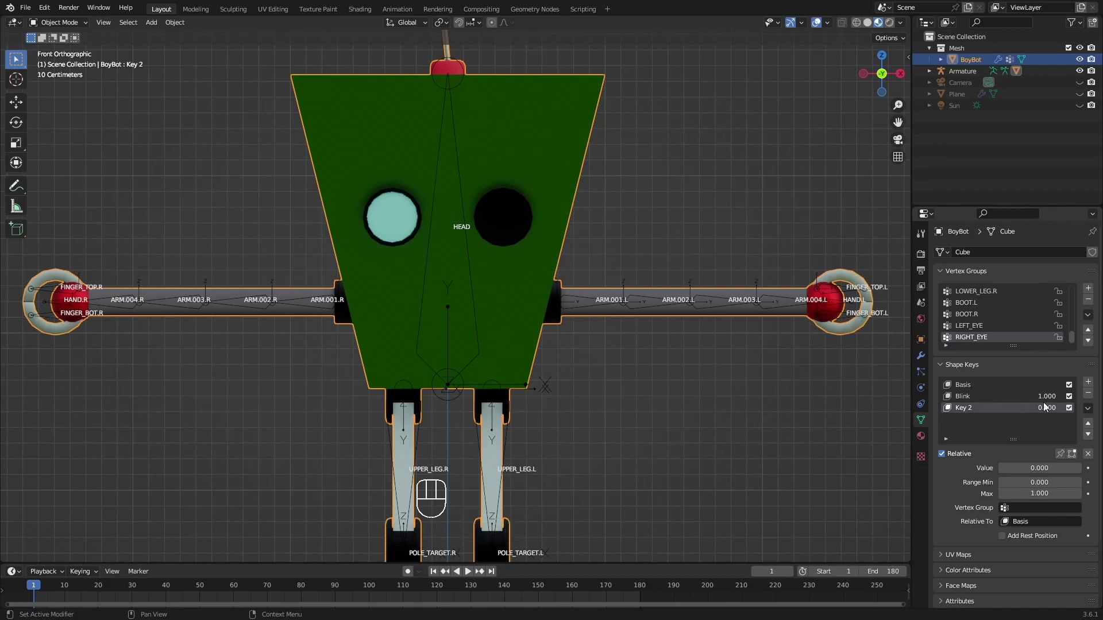
Step: Reset the Blink key's value to 0.000 and rename the new shape key LEFT_BLINK
drag(1052, 395, 999, 395)
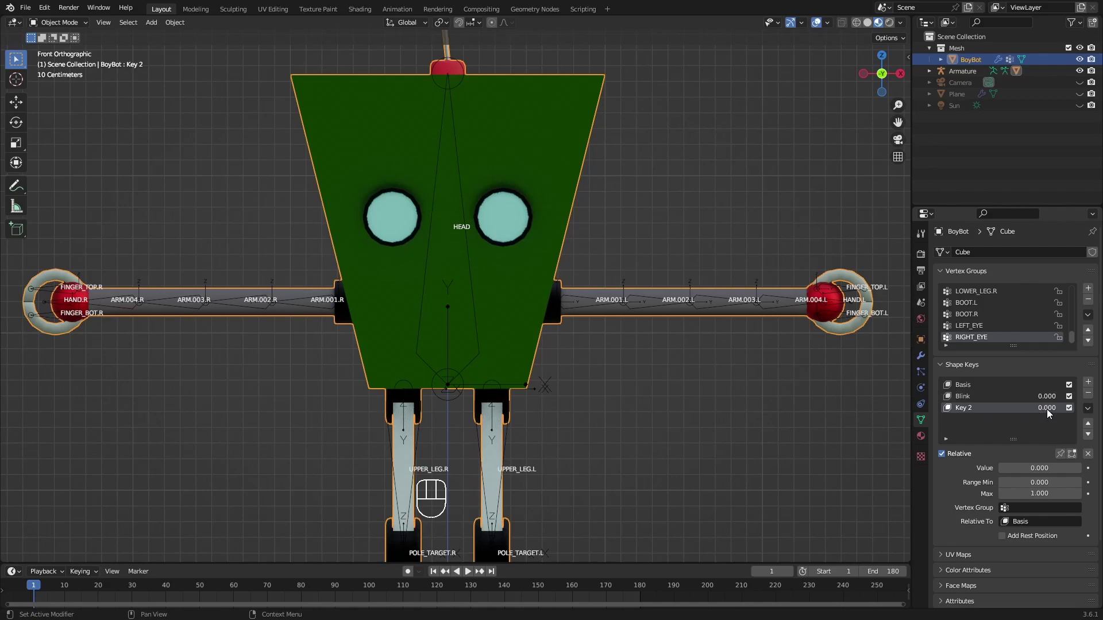
mouse_move(1042, 409)
mouse_down()
mouse_move(1092, 409)
mouse_move(1035, 405)
mouse_up()
double_click(1028, 408)
text(B)
key(BackSpace)
text(L)
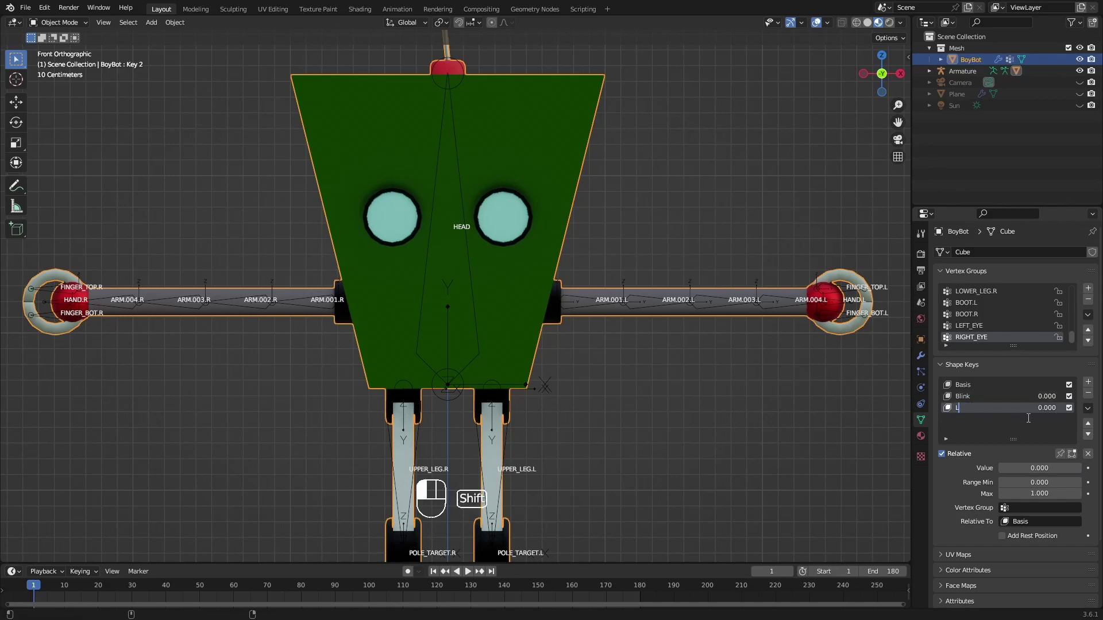
text(EFT_BLINK)
key(Return)
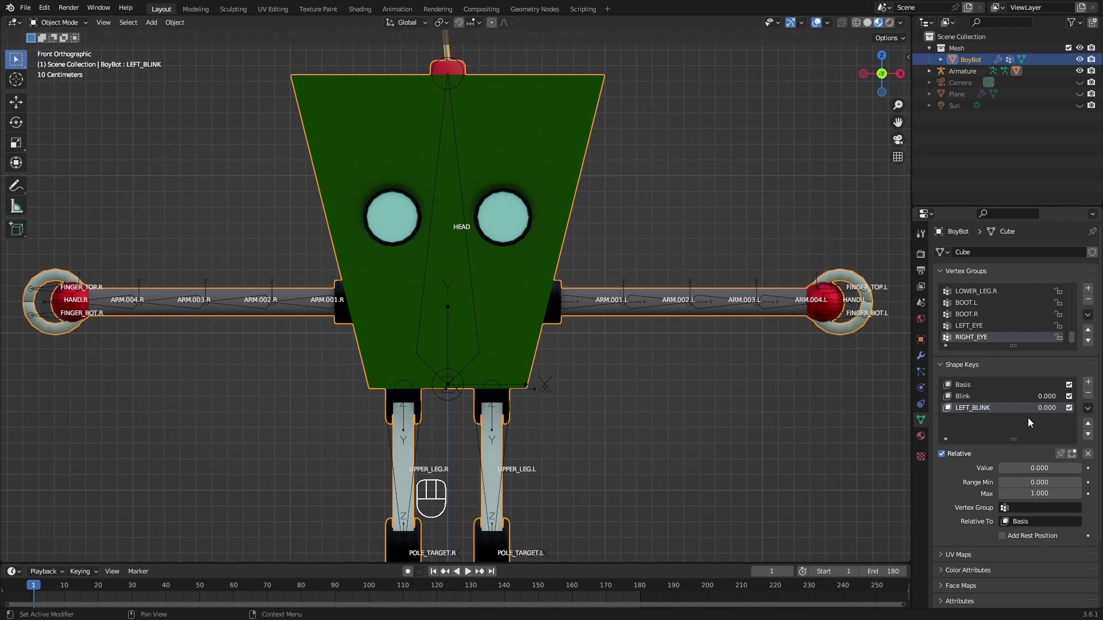
Step: Change the Blink shape key's vertex group to RIGHT_EYE
click(973, 396)
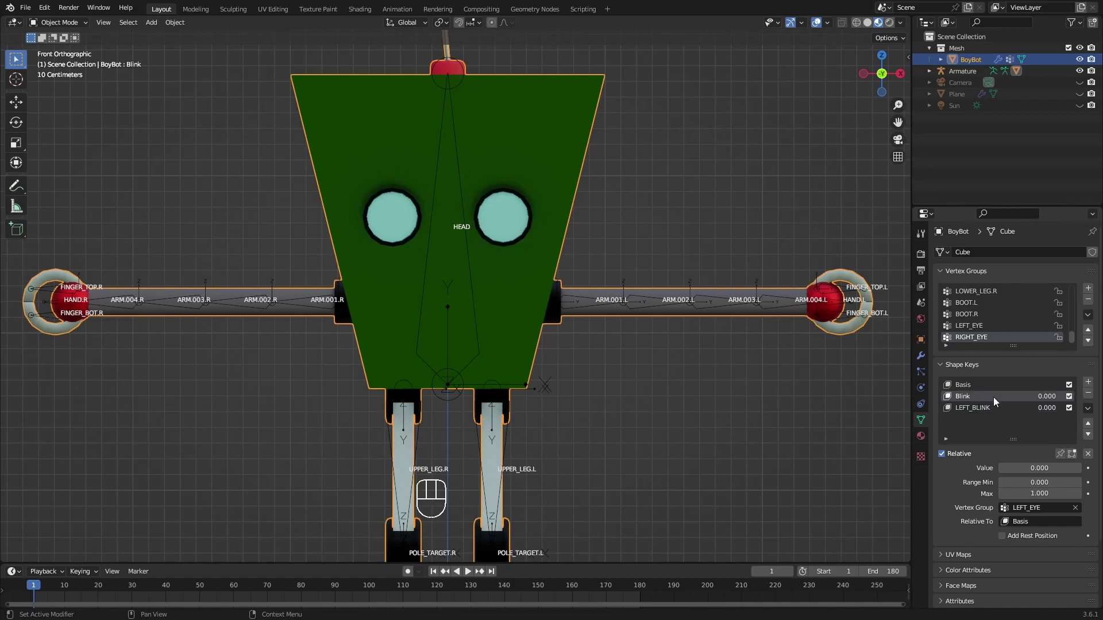
click(1045, 509)
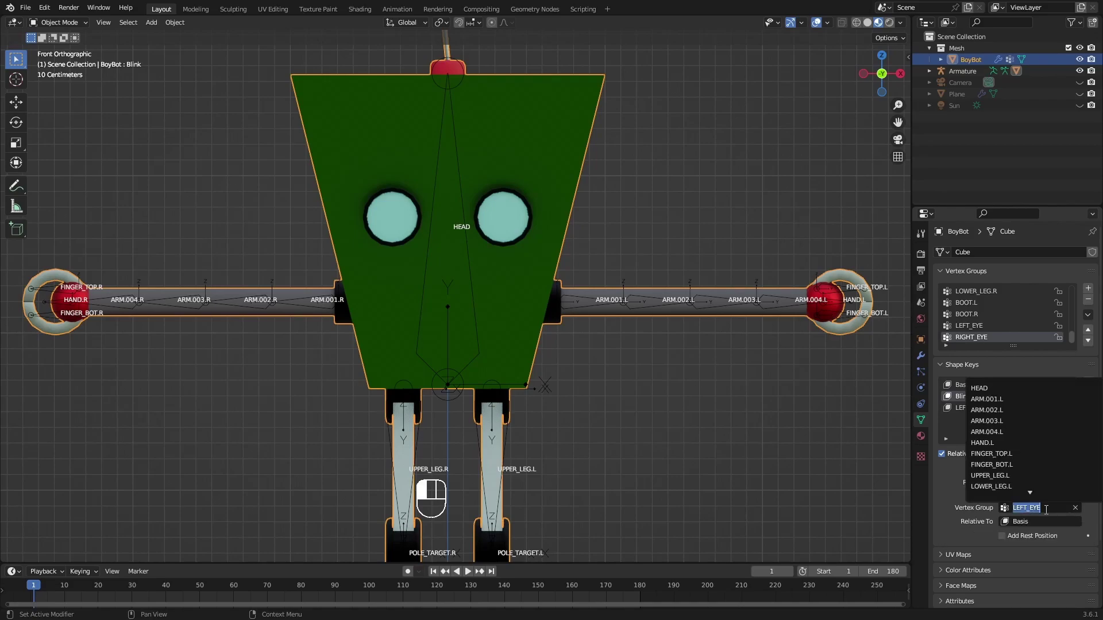
text(RIGH)
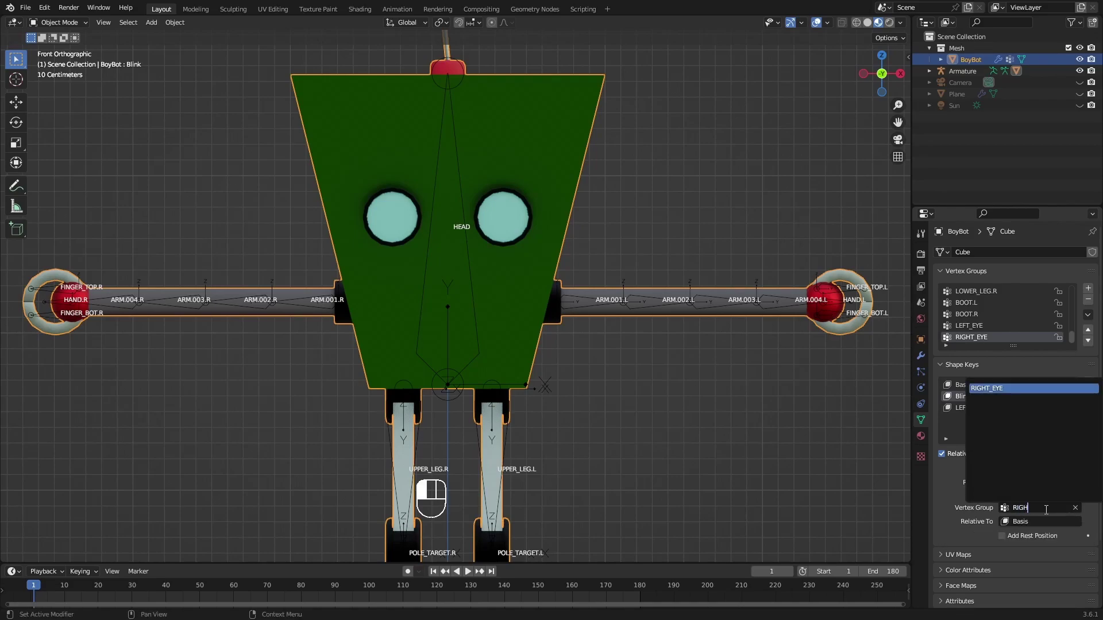
click(994, 387)
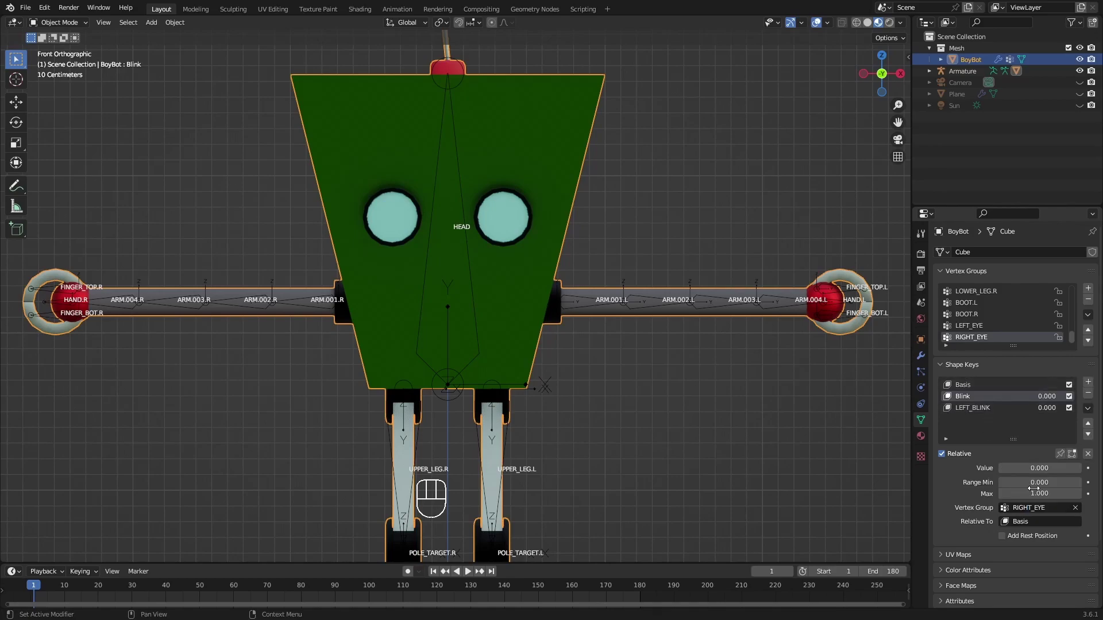
Step: Raise the right-eye-limited Blink key to 1.000 and create another new shape key from the mix
drag(1011, 468, 1080, 468)
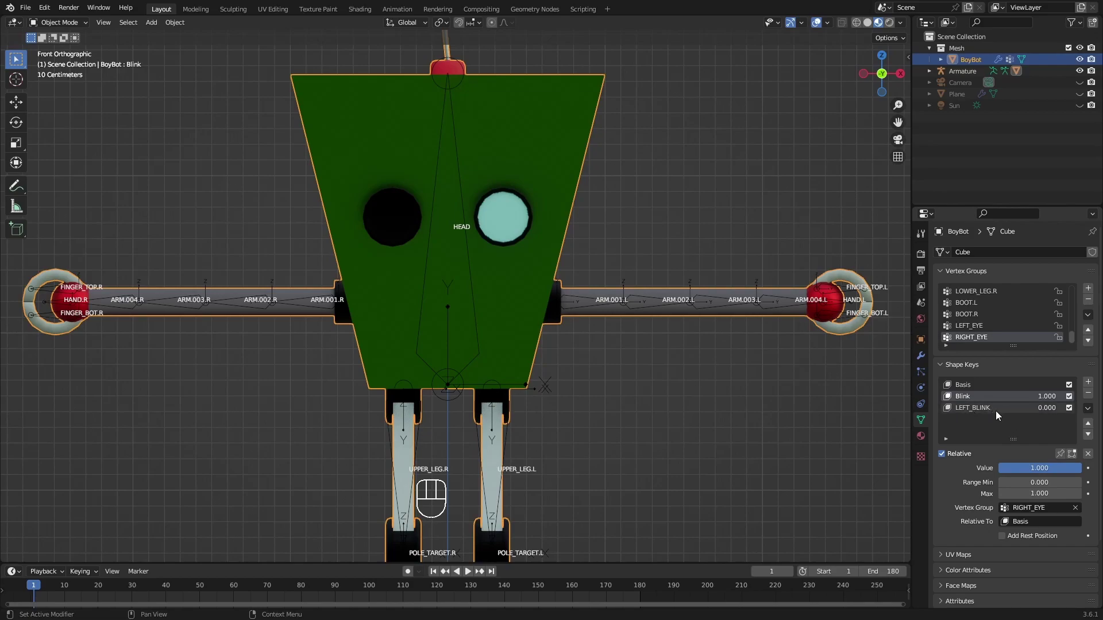
click(1088, 409)
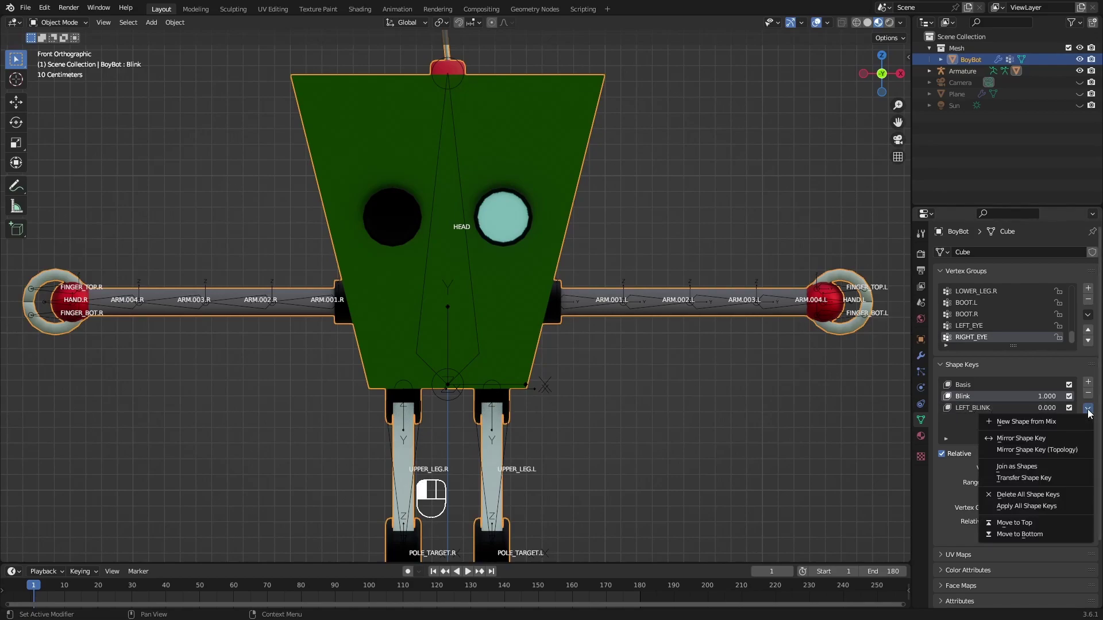
click(1043, 423)
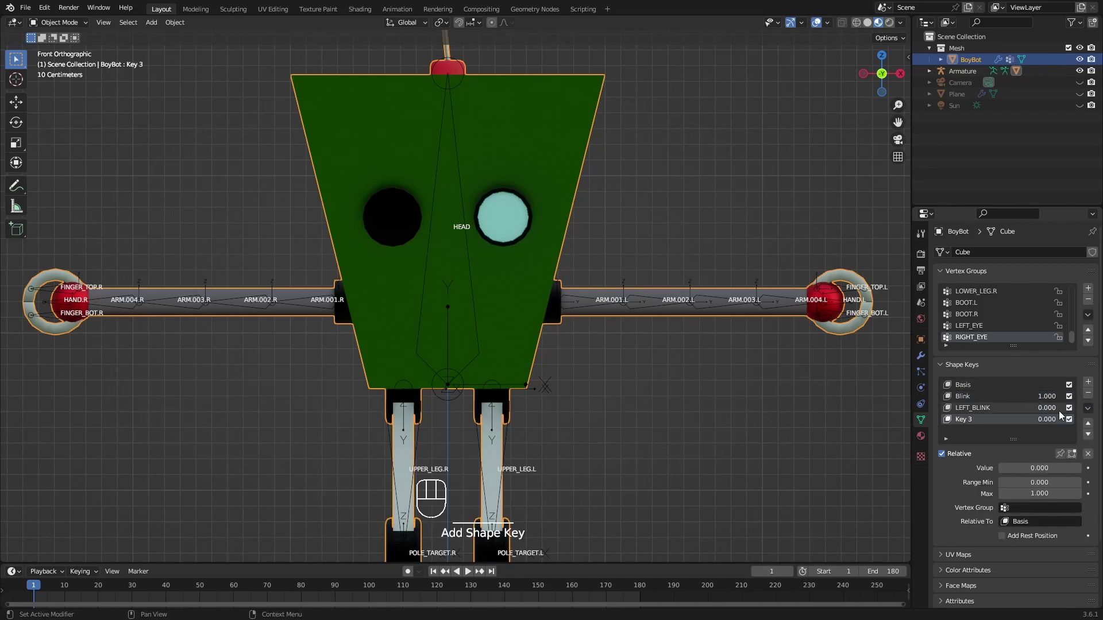
Step: Return the Blink key's value to 0.000 and rename the newest shape key RIGHT_BLINK
drag(1053, 395, 978, 428)
double_click(972, 419)
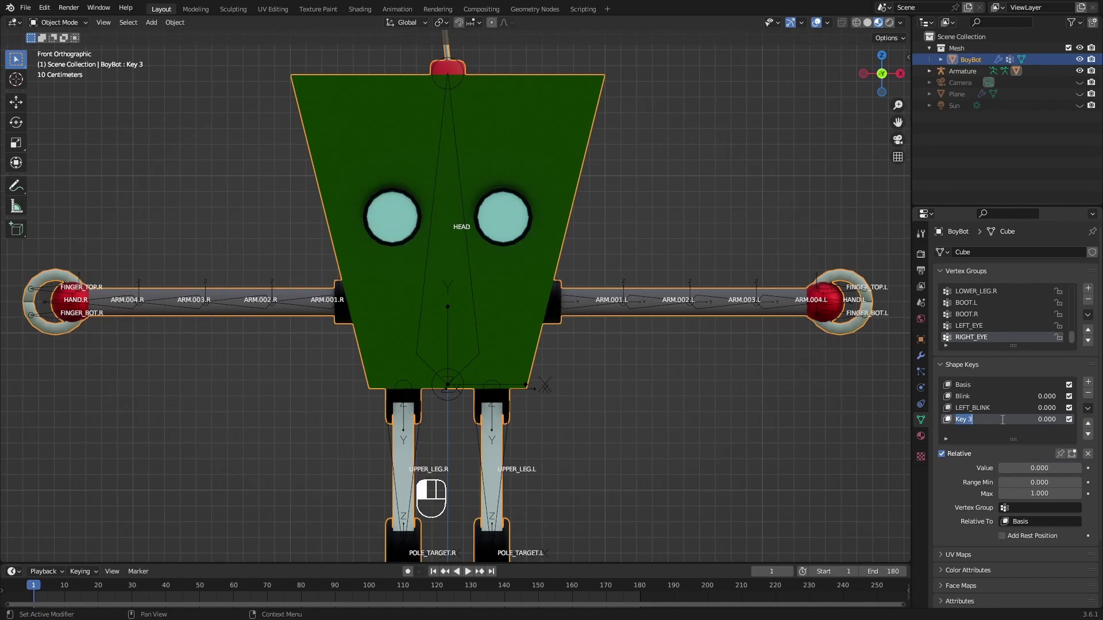
text(RIGH)
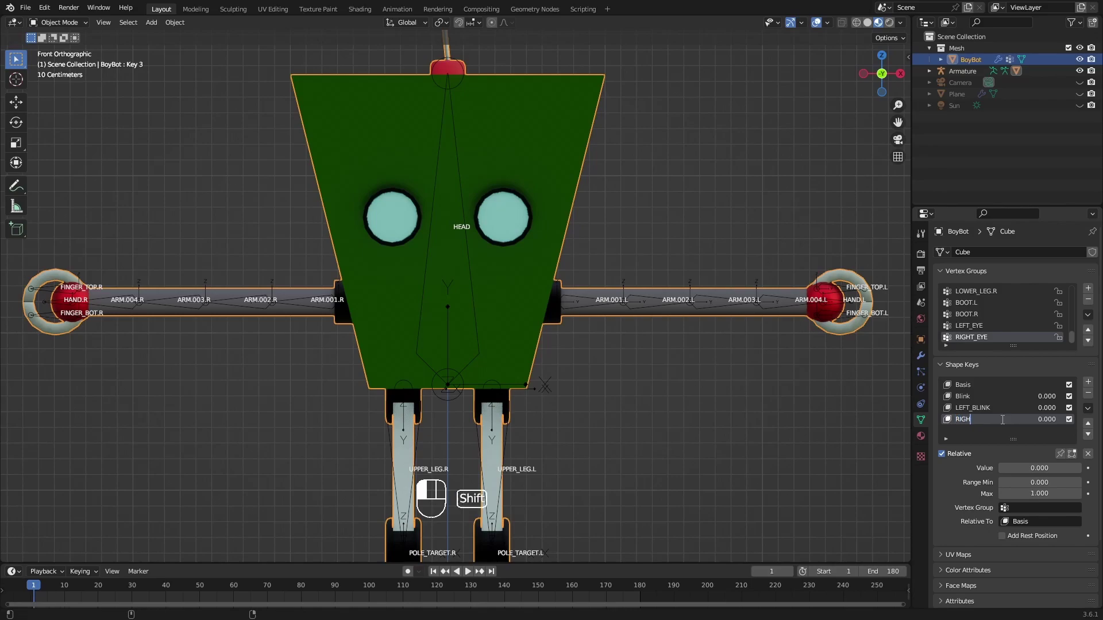
text(T_BLINK)
key(Return)
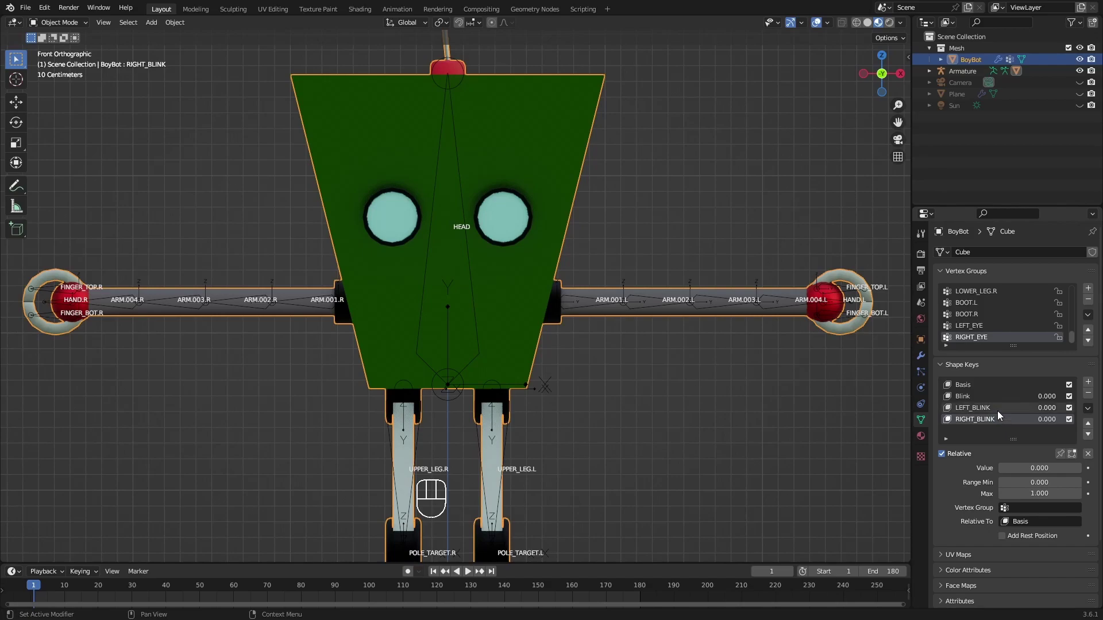
Step: Delete the original Blink shape key and test LEFT_BLINK and RIGHT_BLINK at 1.000, resetting both to 0.000
click(970, 395)
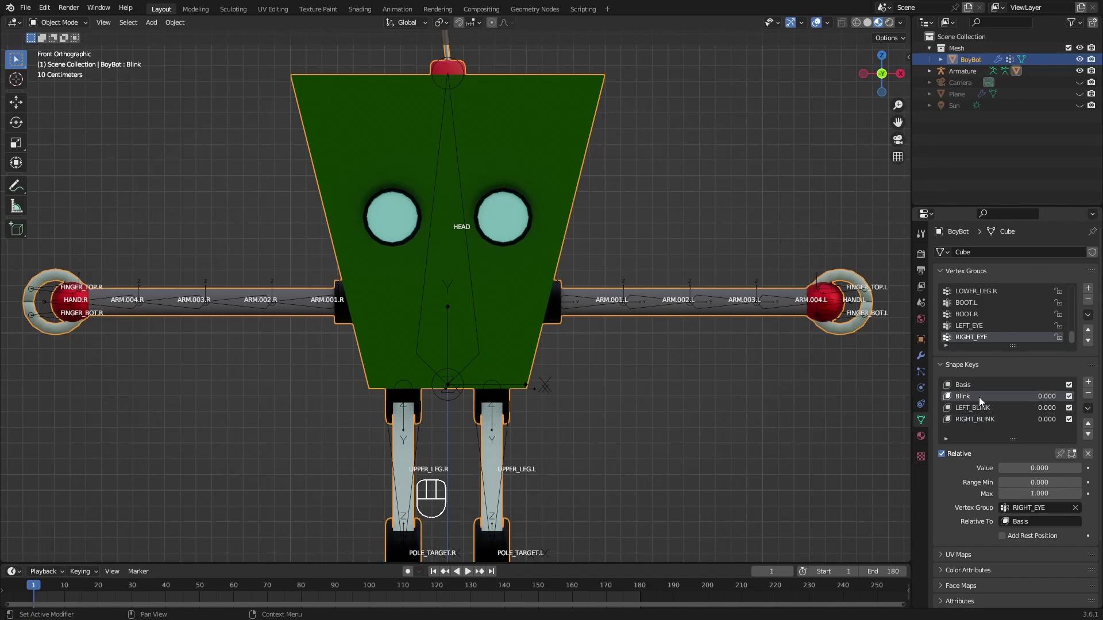
click(1088, 393)
drag(1043, 392, 1057, 409)
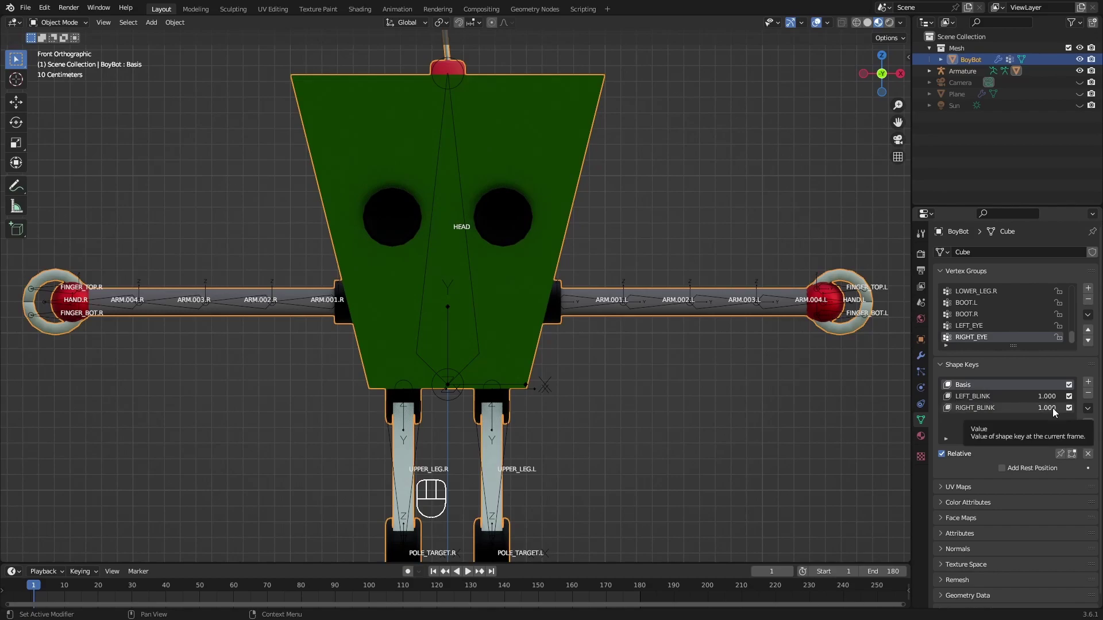
mouse_move(1053, 409)
mouse_down()
mouse_move(1034, 409)
mouse_move(1052, 397)
mouse_move(1028, 397)
mouse_move(1050, 396)
mouse_up()
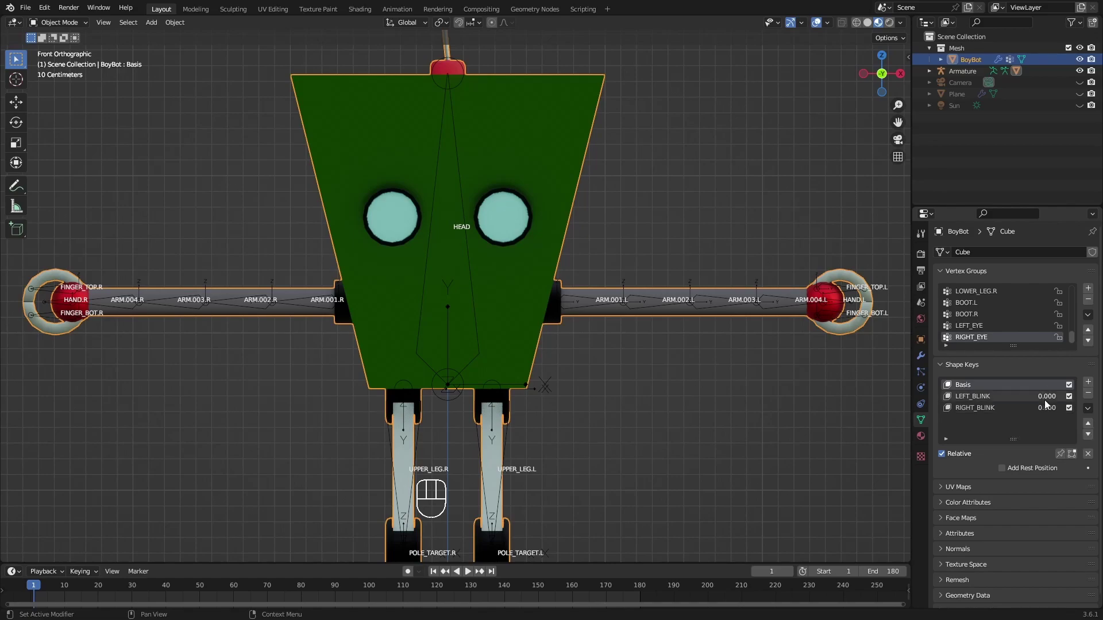
Step: Put the armature into Edit Mode and add a new bone at the 3D cursor, leaving that bone selected
click(468, 247)
scroll(439, 154, down, 4)
shift+middle_drag(479, 192, 453, 201)
scroll(464, 182, down, 1)
key(Tab)
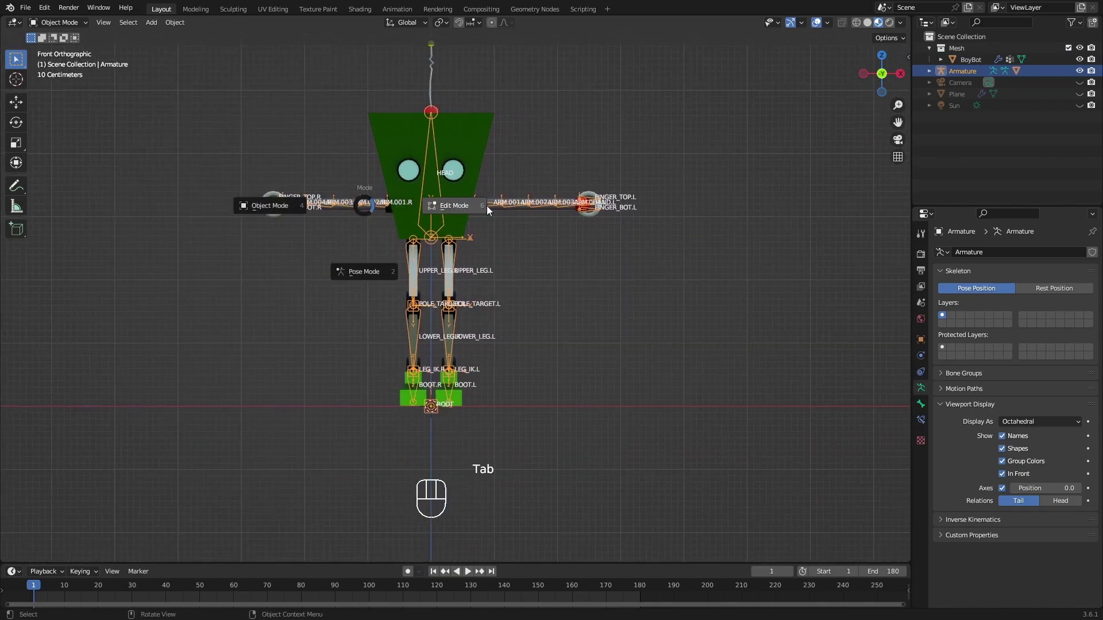
click(454, 206)
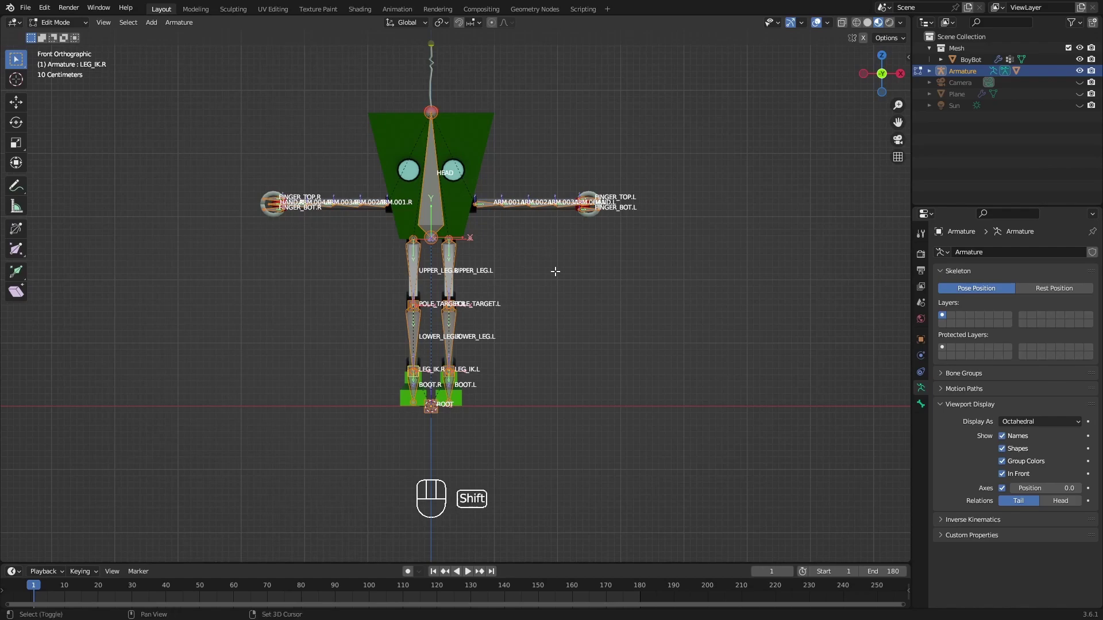
key(shift+a)
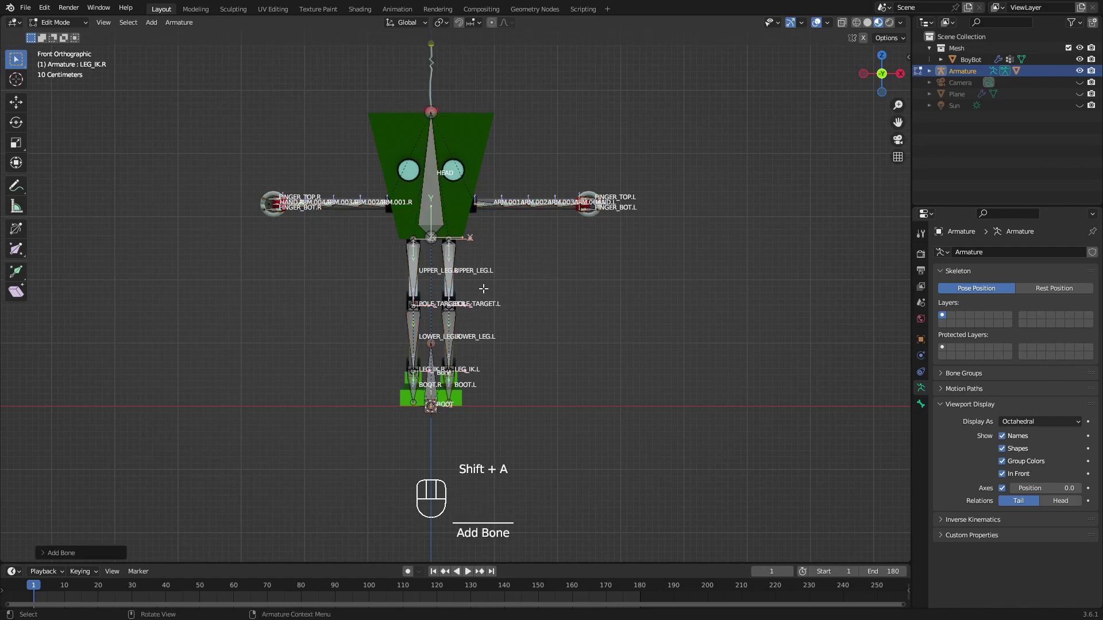
scroll(471, 308, up, 3)
click(435, 352)
Step: Enable snapping and set it to snap to Vertex with Center as the snapping base
middle_drag(435, 352, 356, 351)
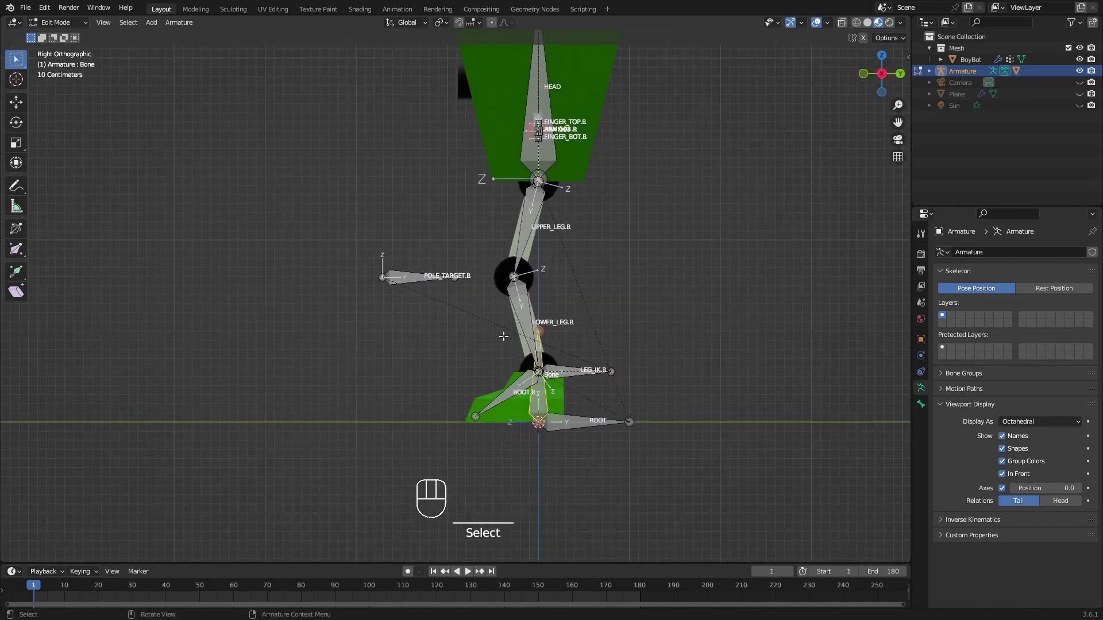
scroll(592, 427, down, 2)
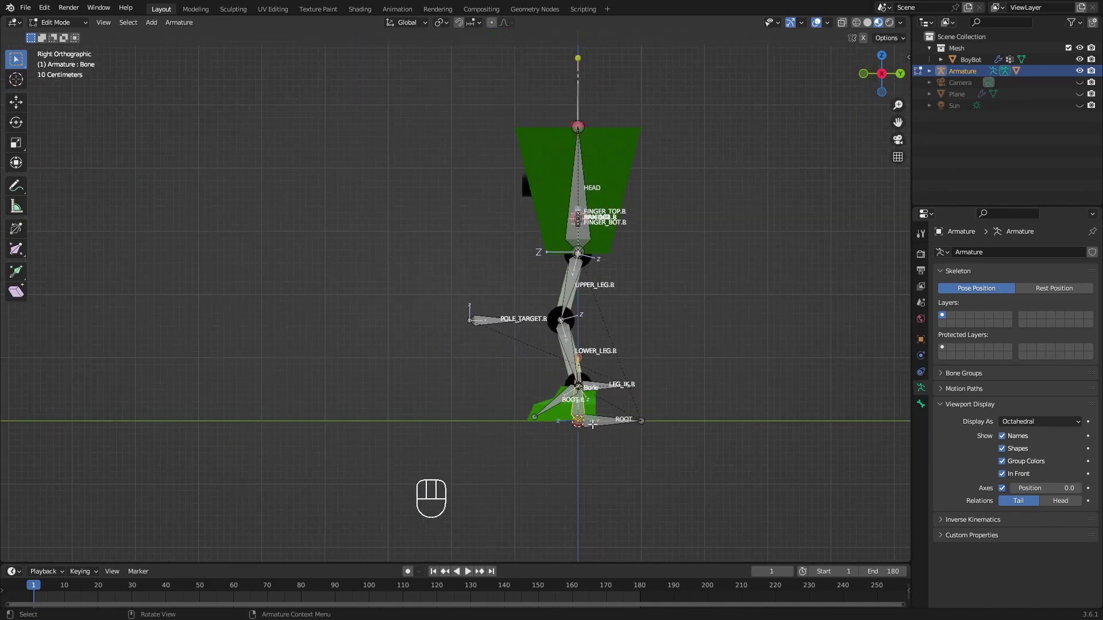
shift+middle_drag(601, 289, 630, 299)
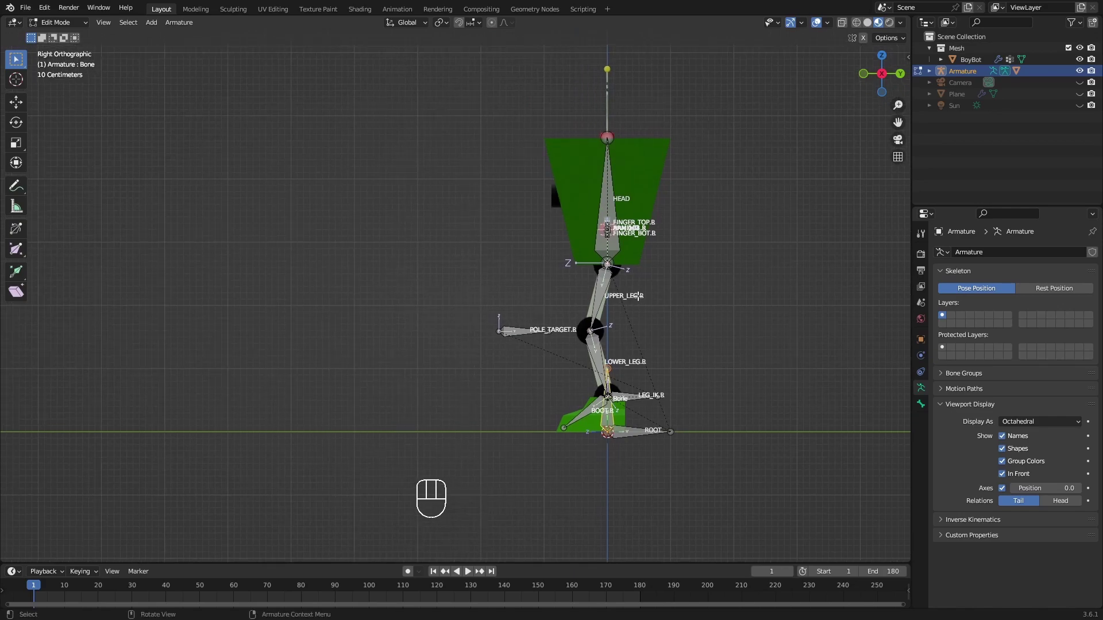
middle_drag(575, 251, 649, 262)
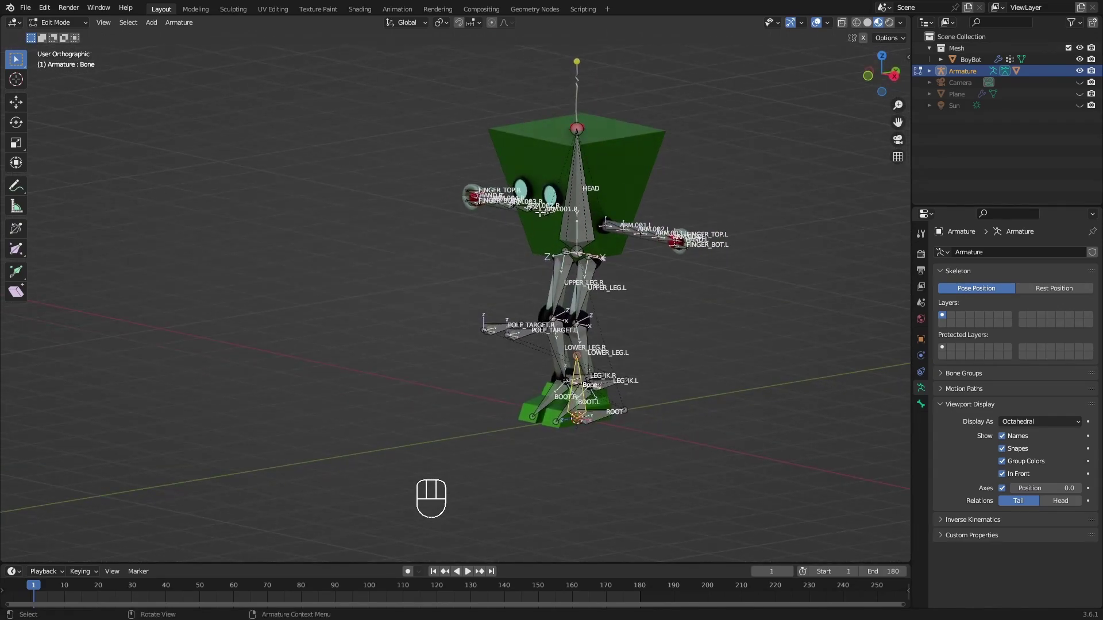
mouse_move(547, 183)
ctrl+middle_down()
mouse_move(546, 197)
mouse_move(550, 189)
ctrl+middle_up()
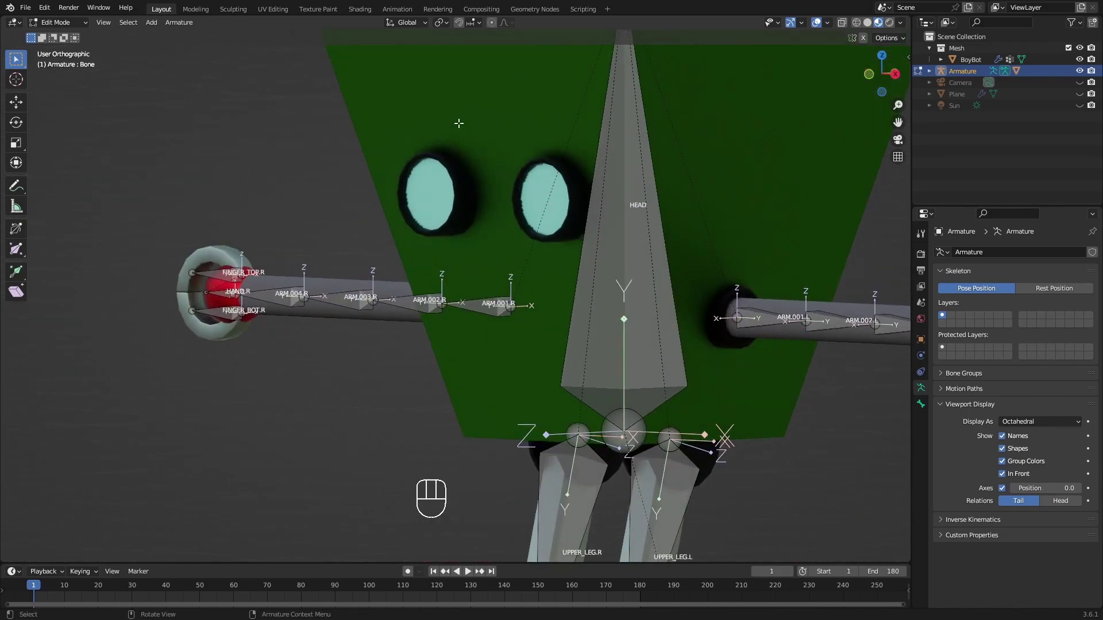
click(460, 25)
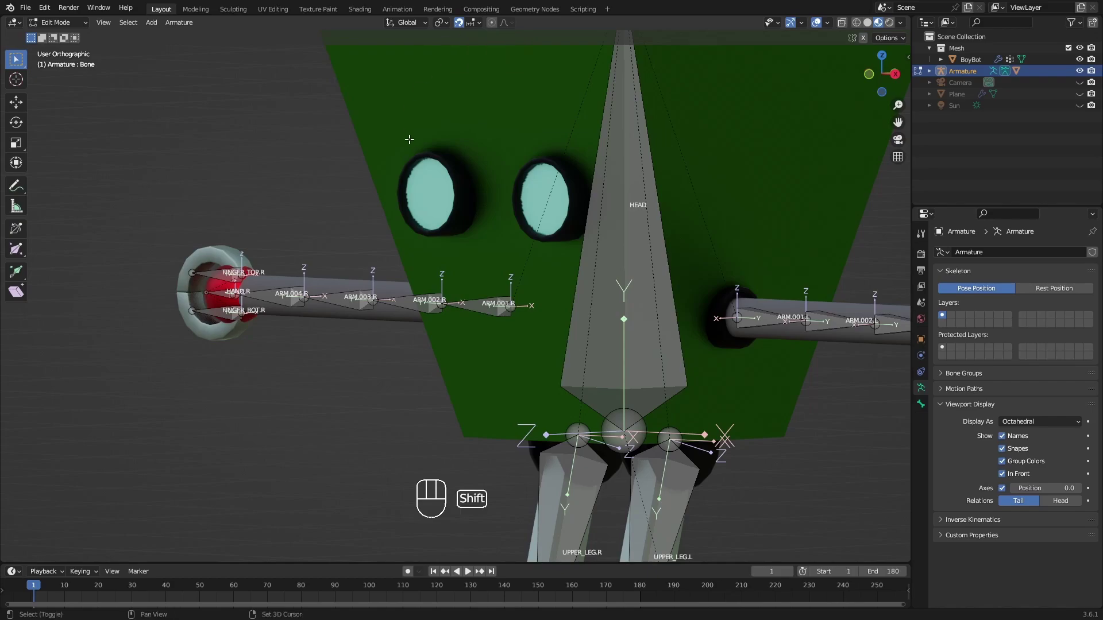
key(shift+Tab)
key(shift+Tab)
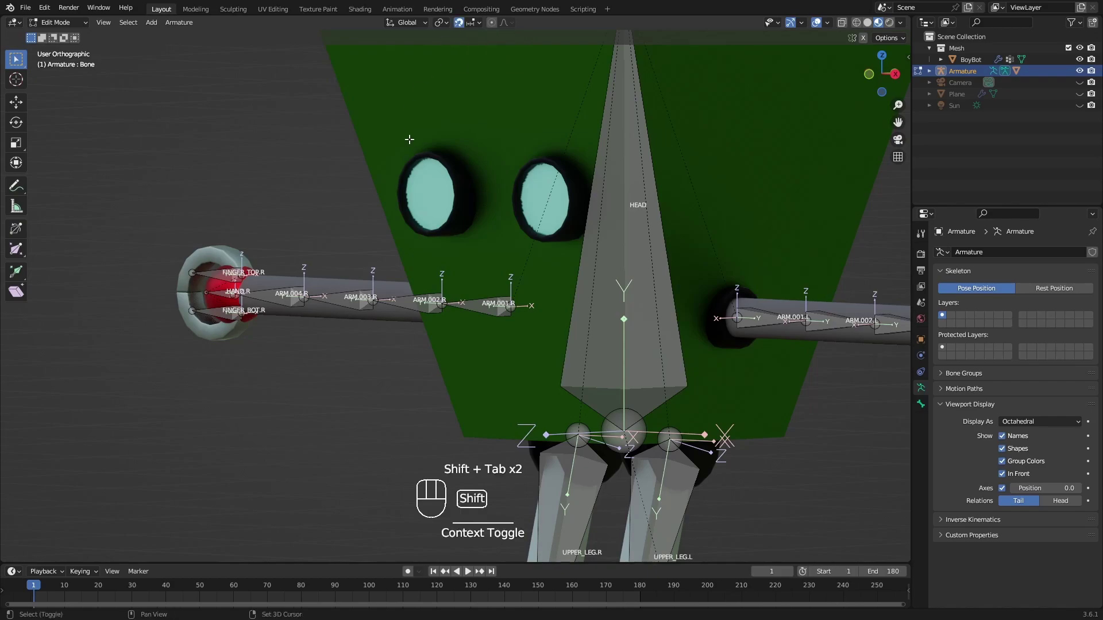
click(476, 25)
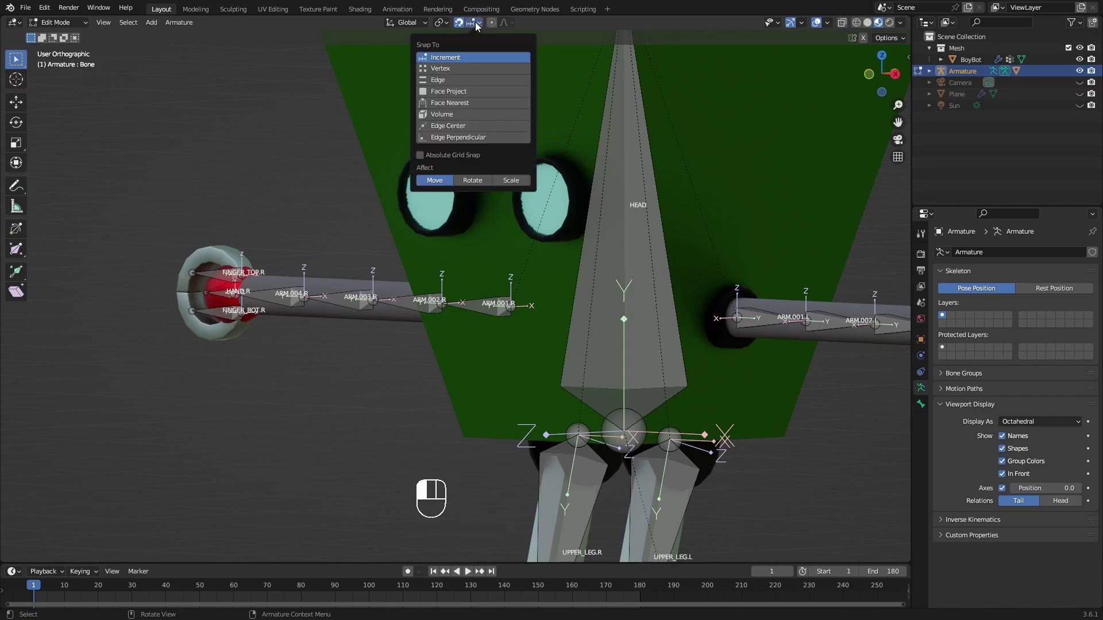
click(439, 71)
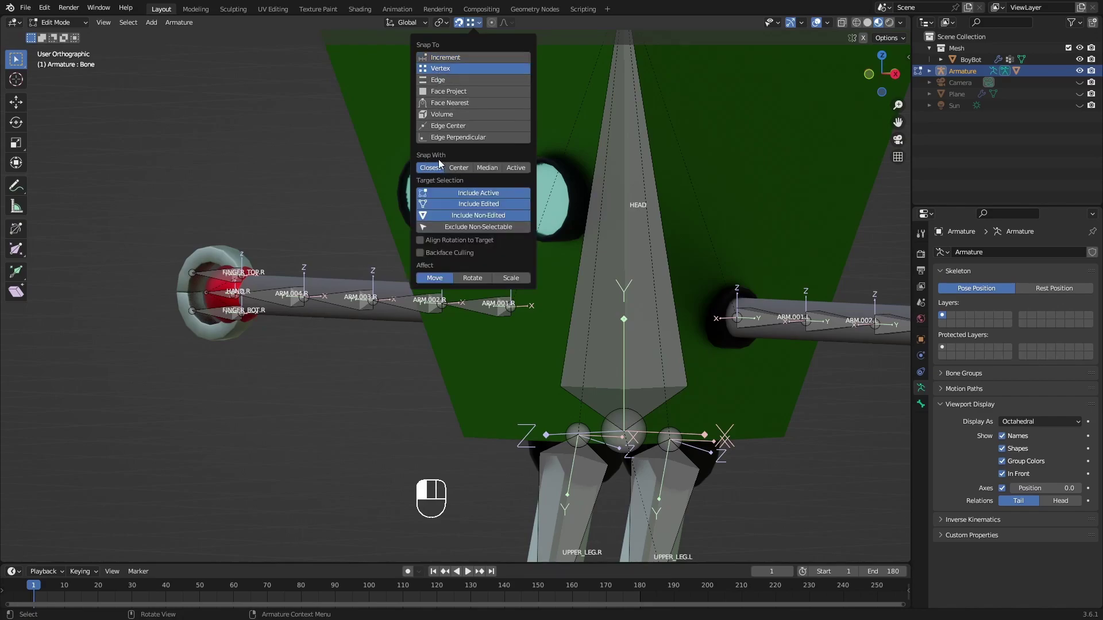
click(459, 169)
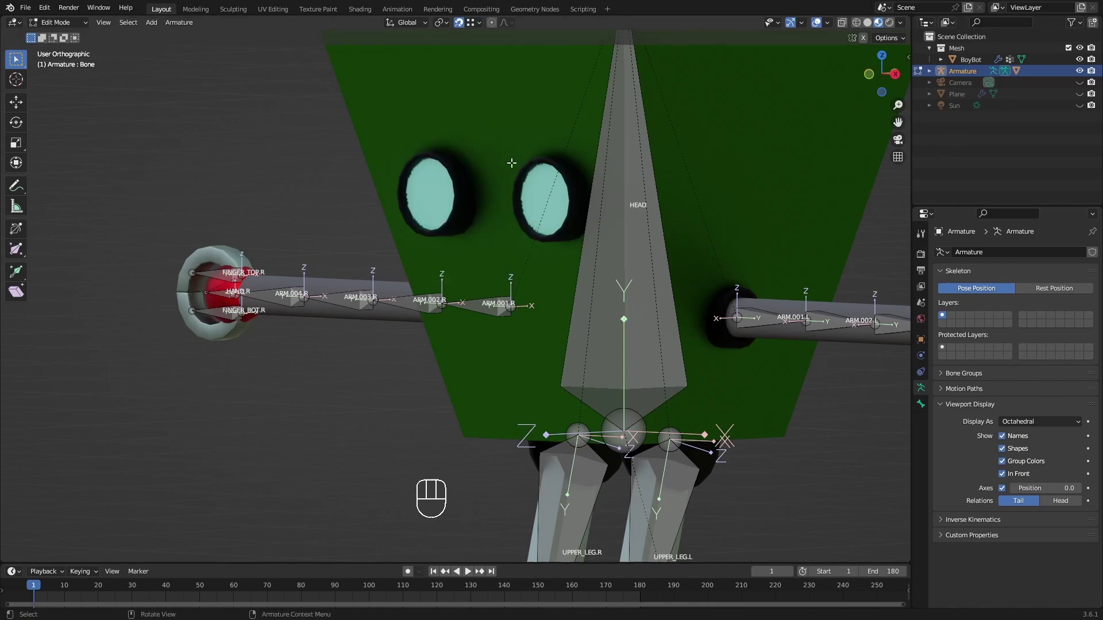
Step: Set the transform pivot point to Individual Origins
scroll(592, 185, down, 5)
key(period)
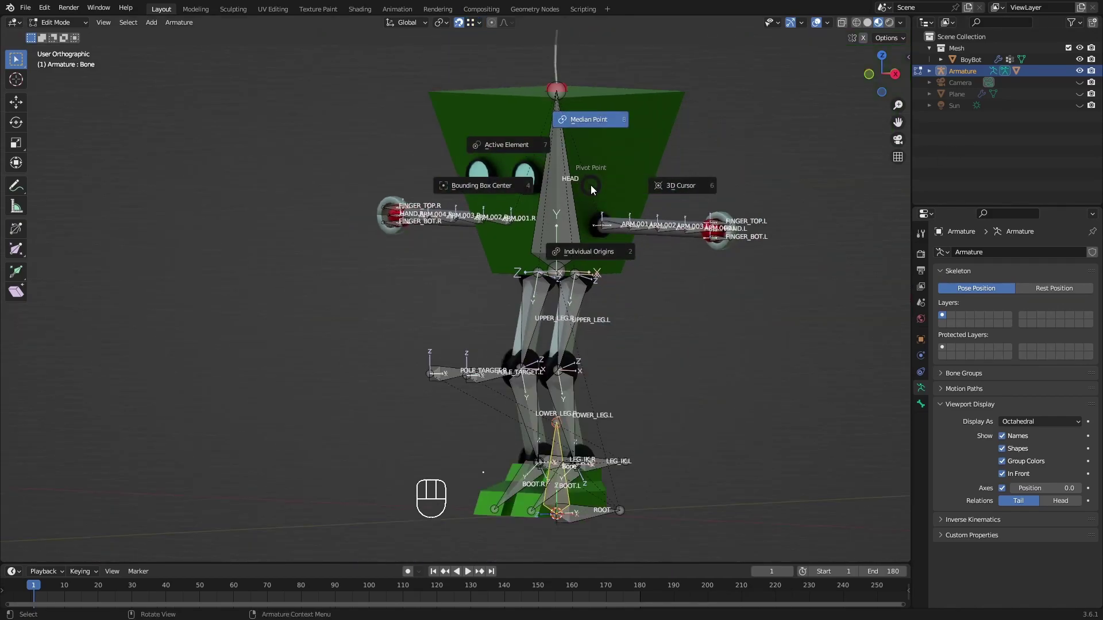
click(569, 147)
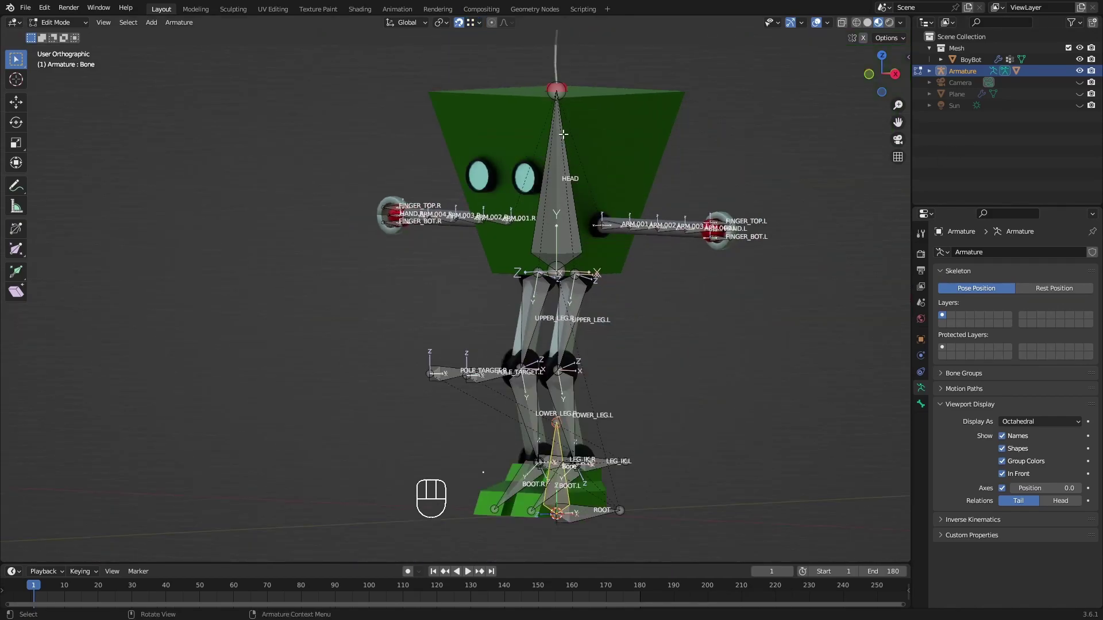
click(441, 23)
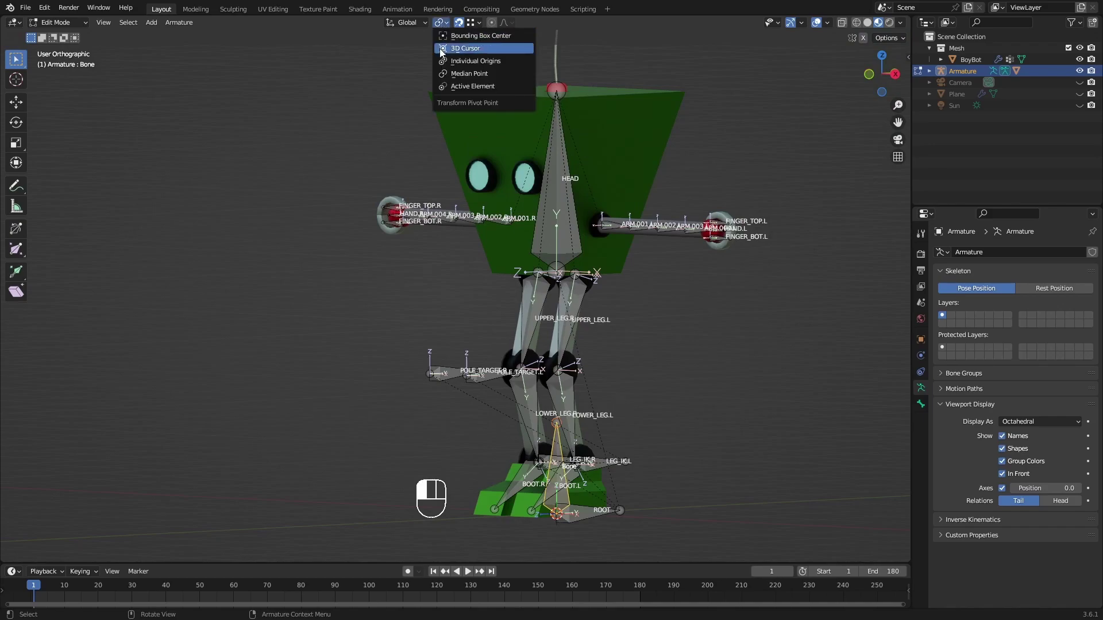
click(474, 62)
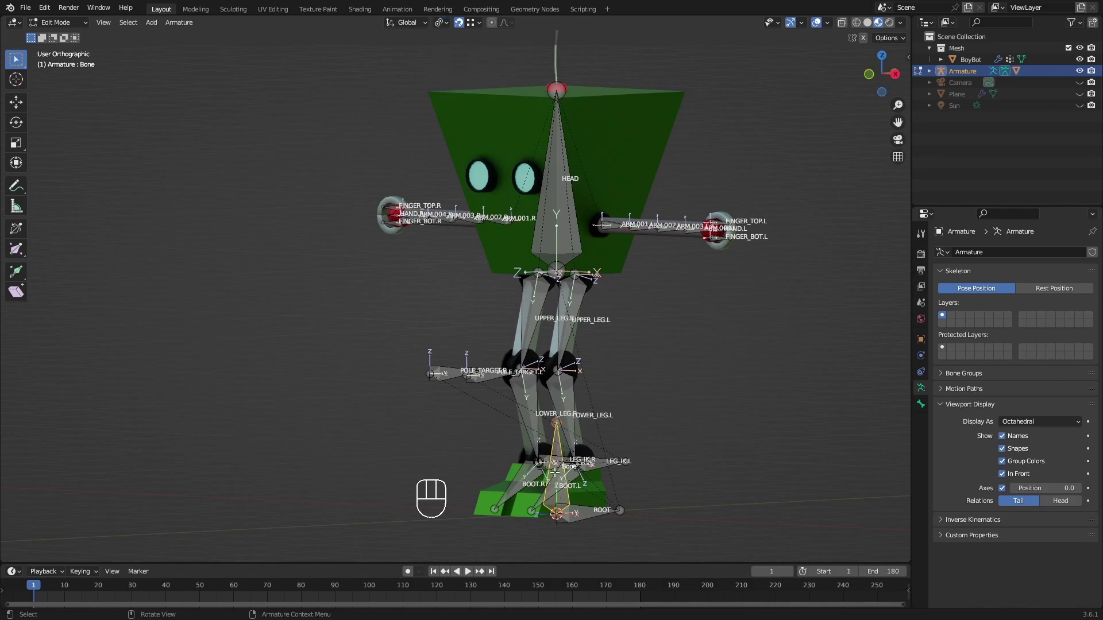
click(440, 23)
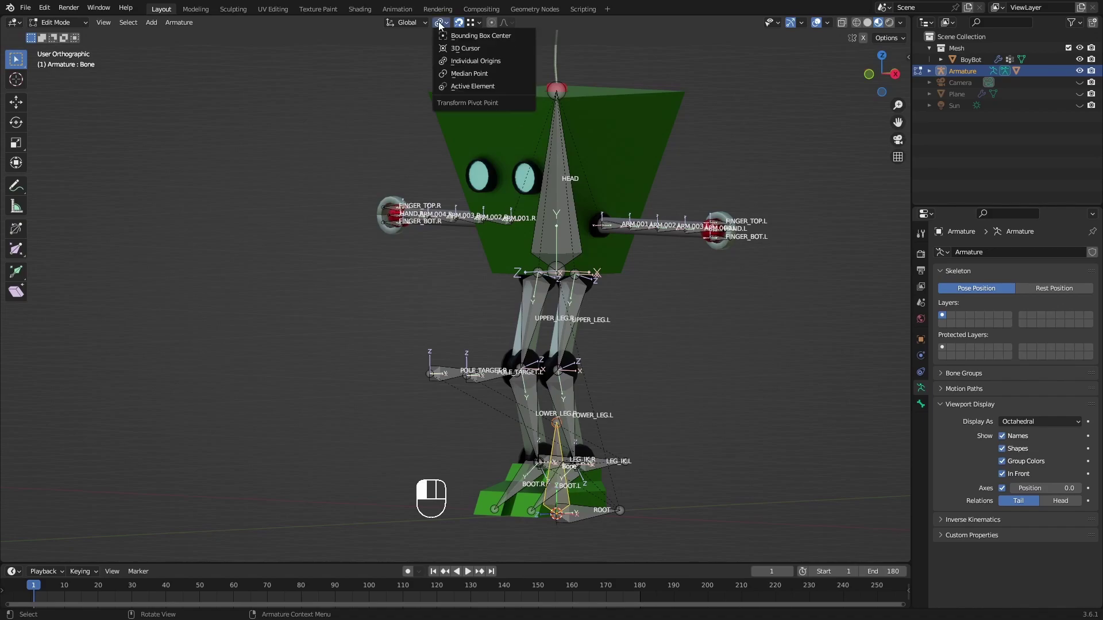
click(475, 61)
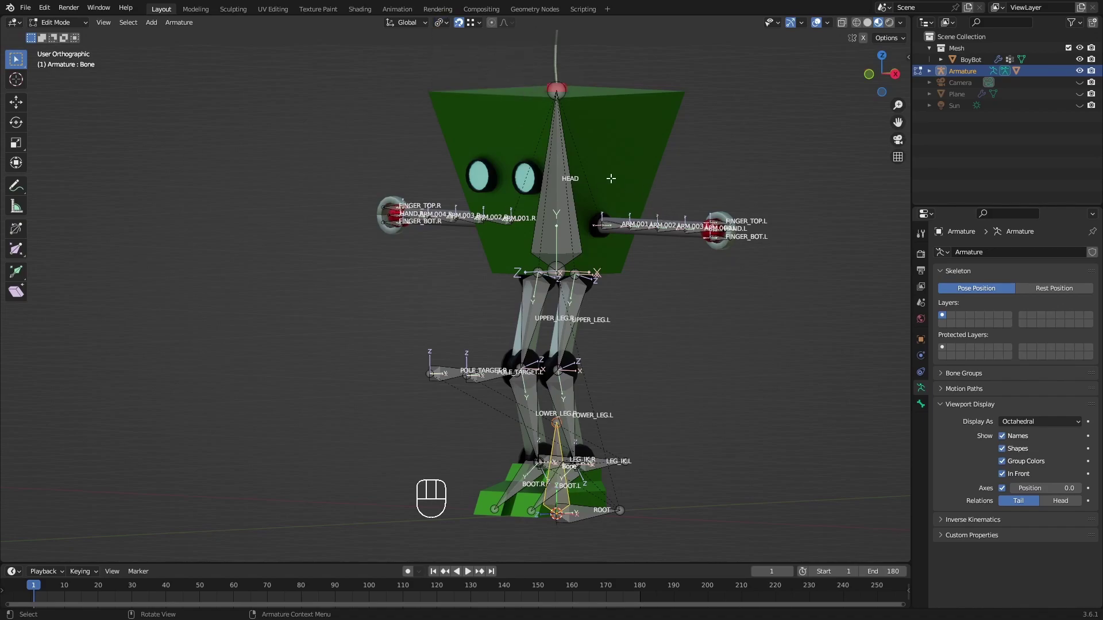
Step: From the front view, move the new bone so its base snaps to the centre of the robot's left eye
alt+middle_drag(536, 254, 580, 243)
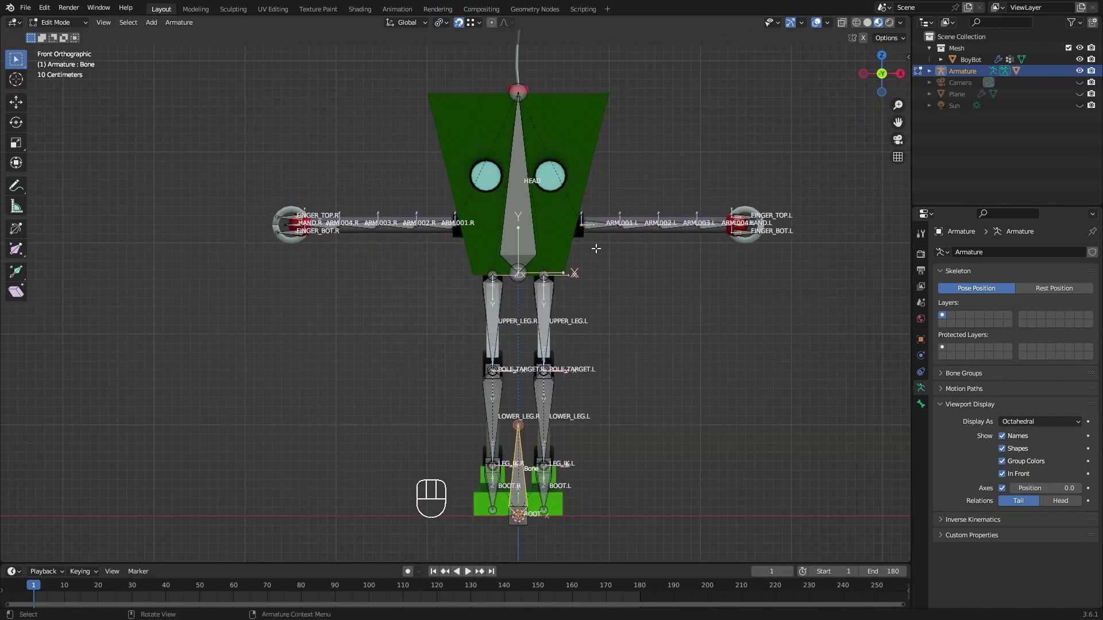
key(g)
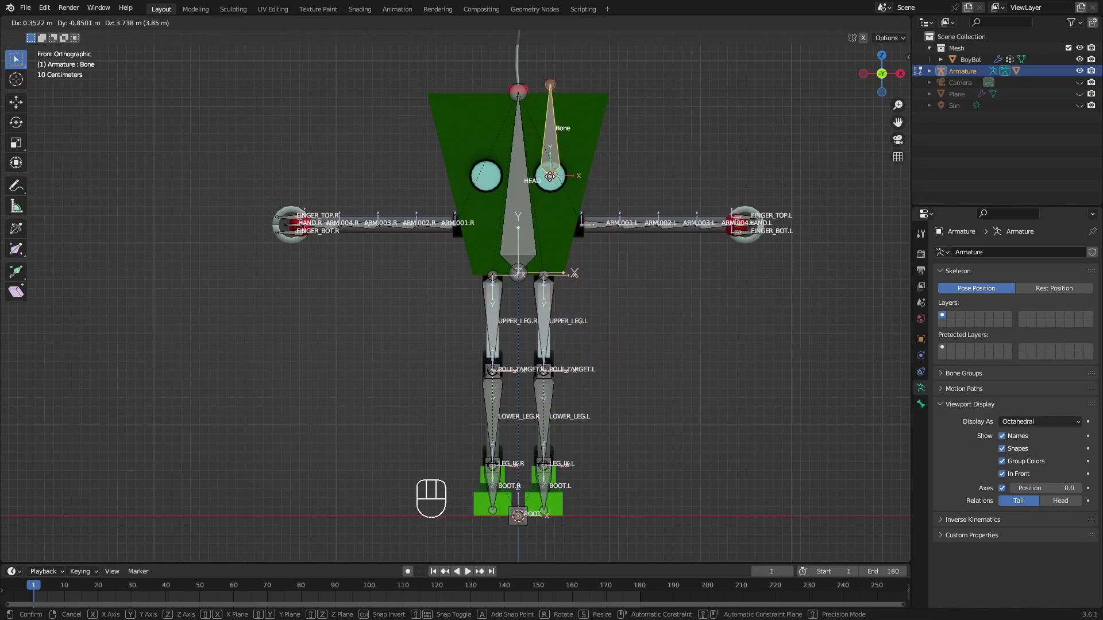
click(550, 176)
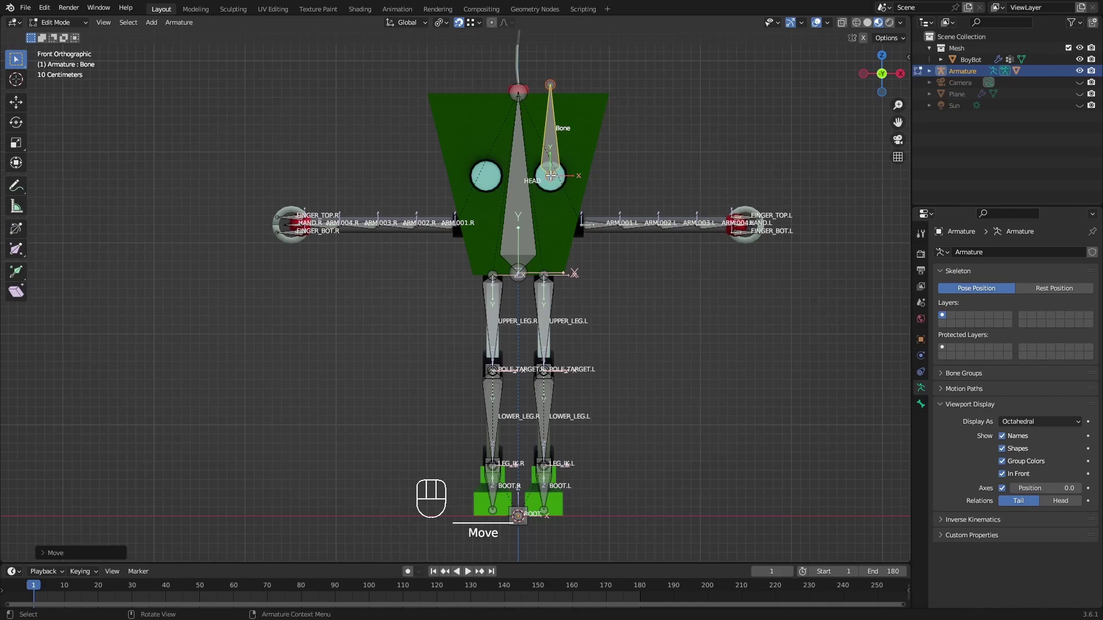
Step: Rotate the new eye bone 90 degrees in the right side view so it lies horizontally
scroll(551, 176, up, 5)
middle_drag(551, 176, 494, 161)
scroll(494, 160, down, 3)
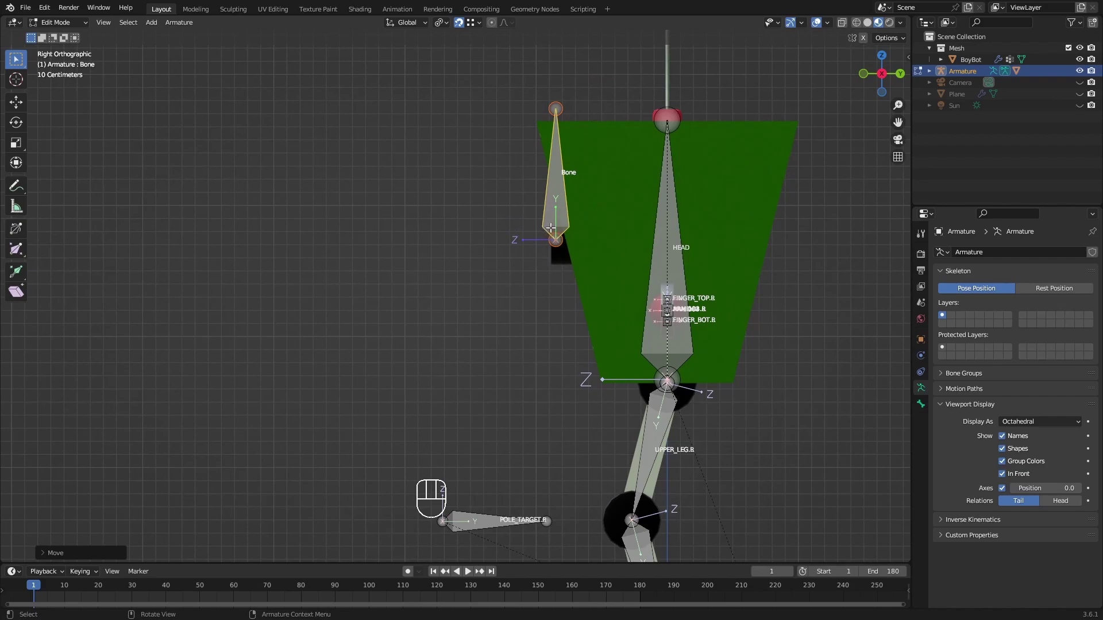
shift+middle_drag(570, 221, 588, 236)
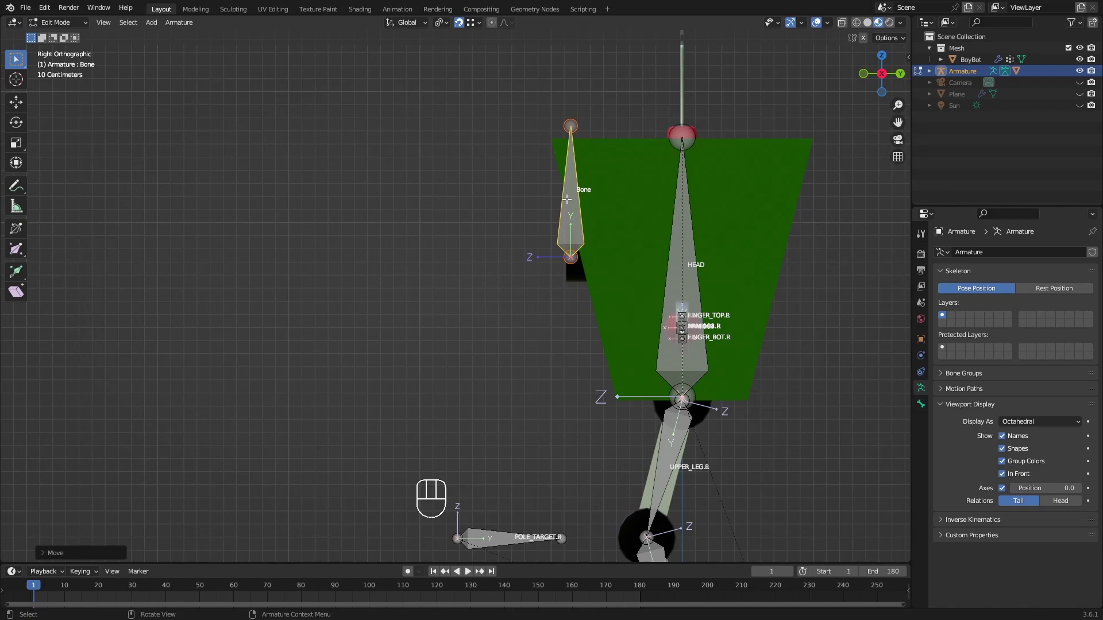
scroll(567, 198, down, 2)
shift+middle_drag(568, 199, 474, 216)
key(r)
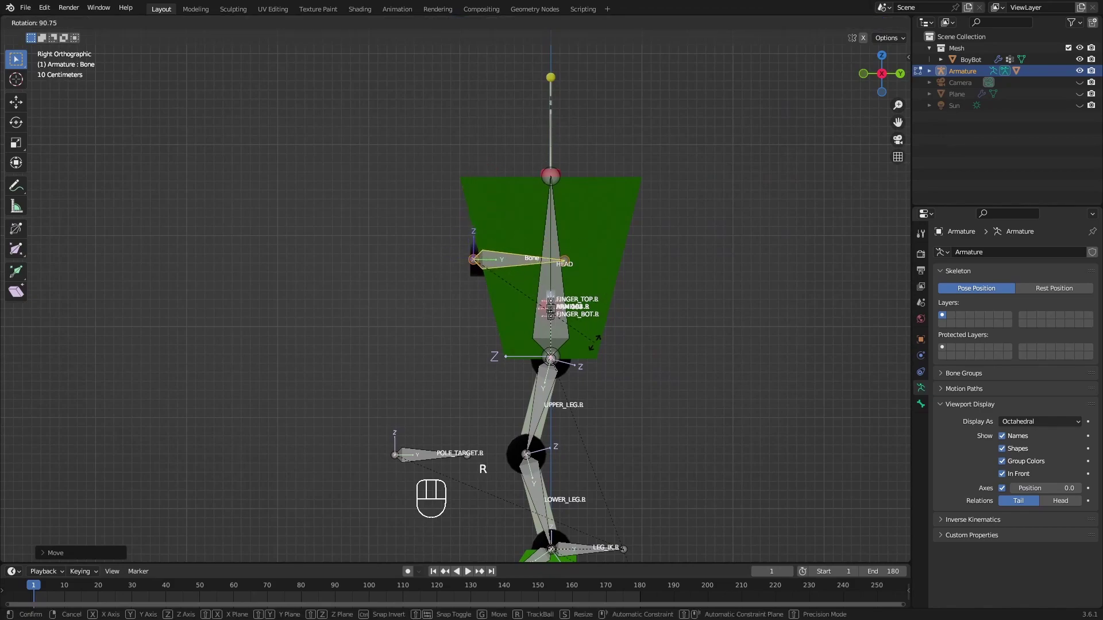
text(90)
key(Return)
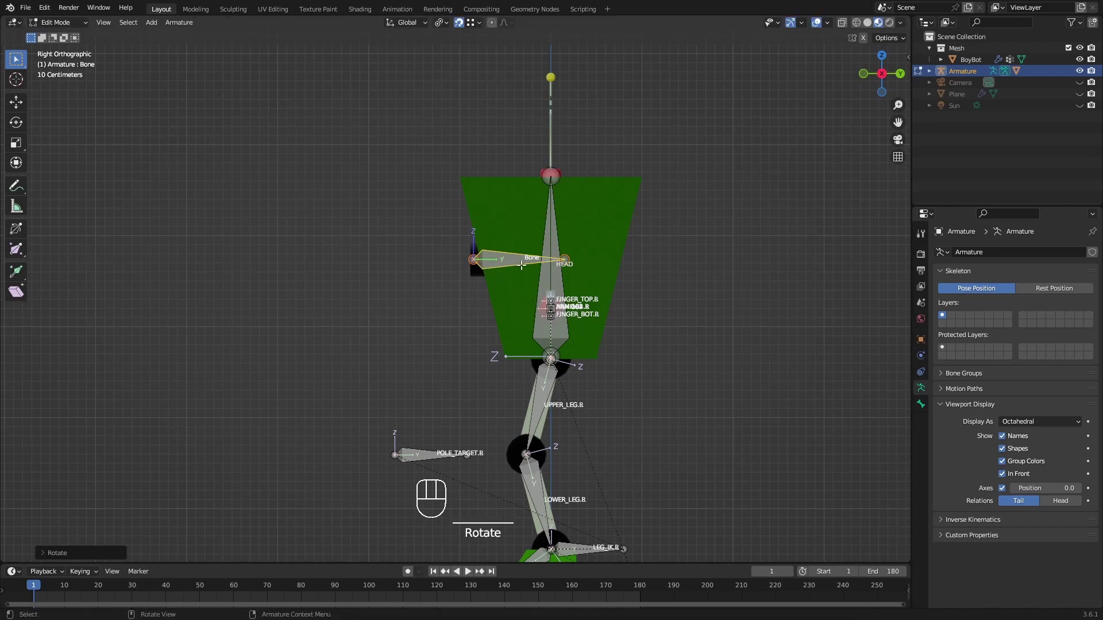
Step: Move the eye bone about -1.33 m along the global Y axis, out in front of the face
scroll(517, 265, up, 3)
shift+middle_drag(584, 268, 663, 302)
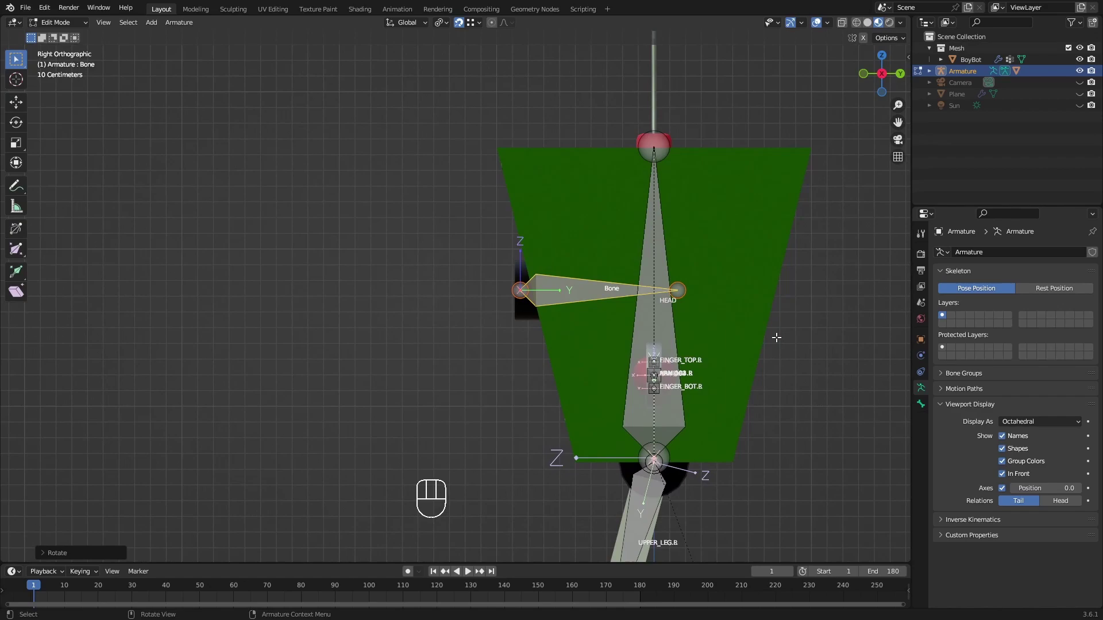
key(g)
key(y)
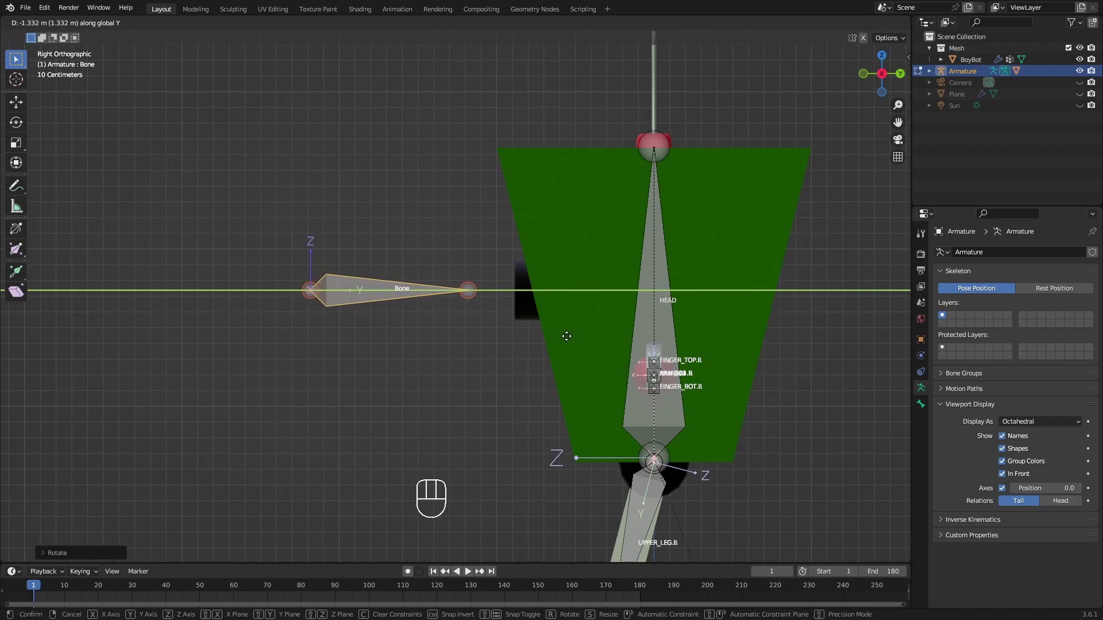
click(567, 336)
Step: Scale the eye bone down to about 0.57 of its size
shift+middle_drag(419, 342, 481, 341)
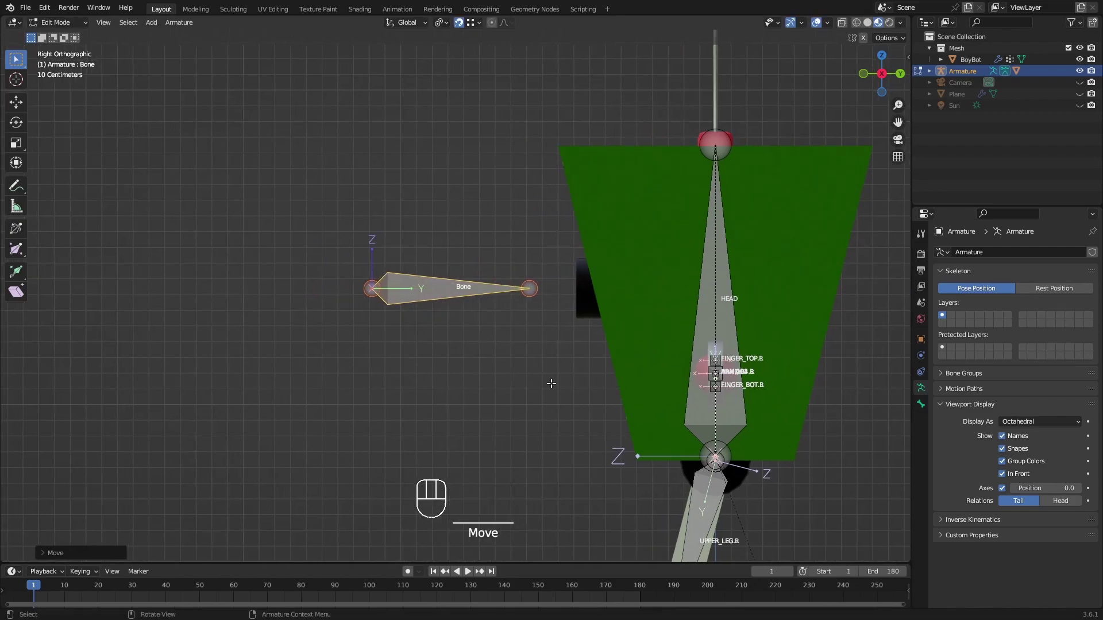
key(s)
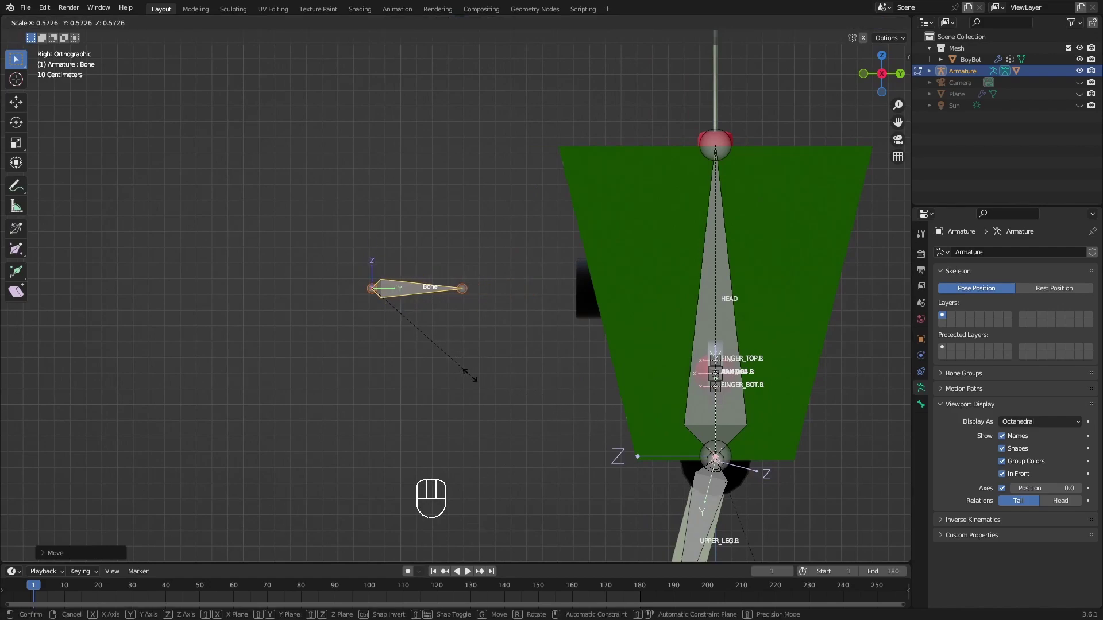
click(470, 375)
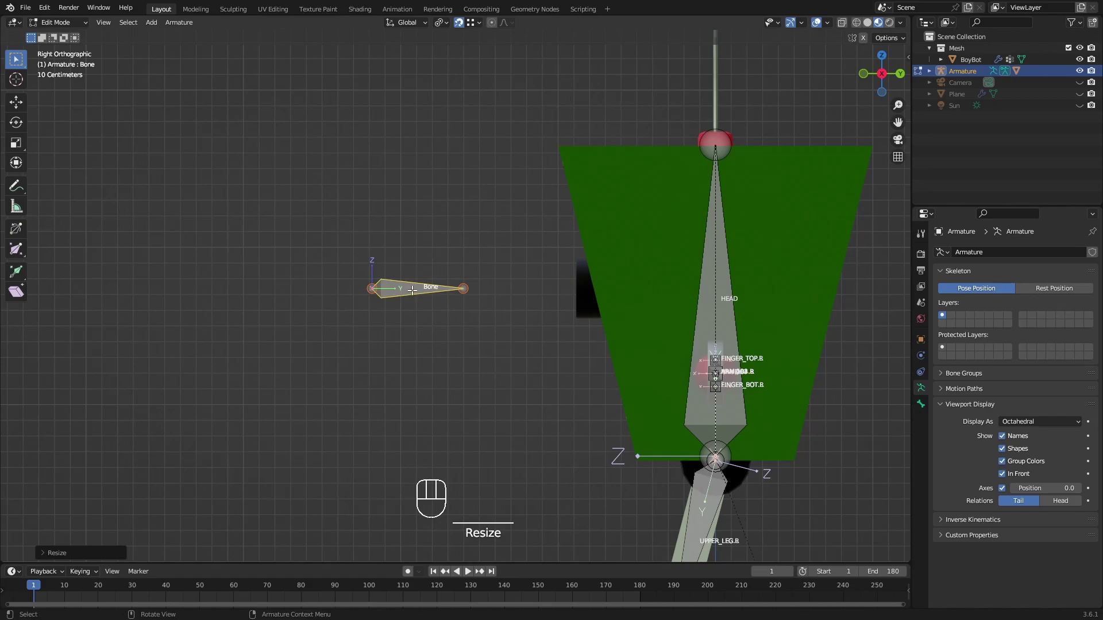
Step: Parent the eye bone to the HEAD bone with Keep Offset, and select the eye bone on its own again
middle_drag(463, 283, 514, 313)
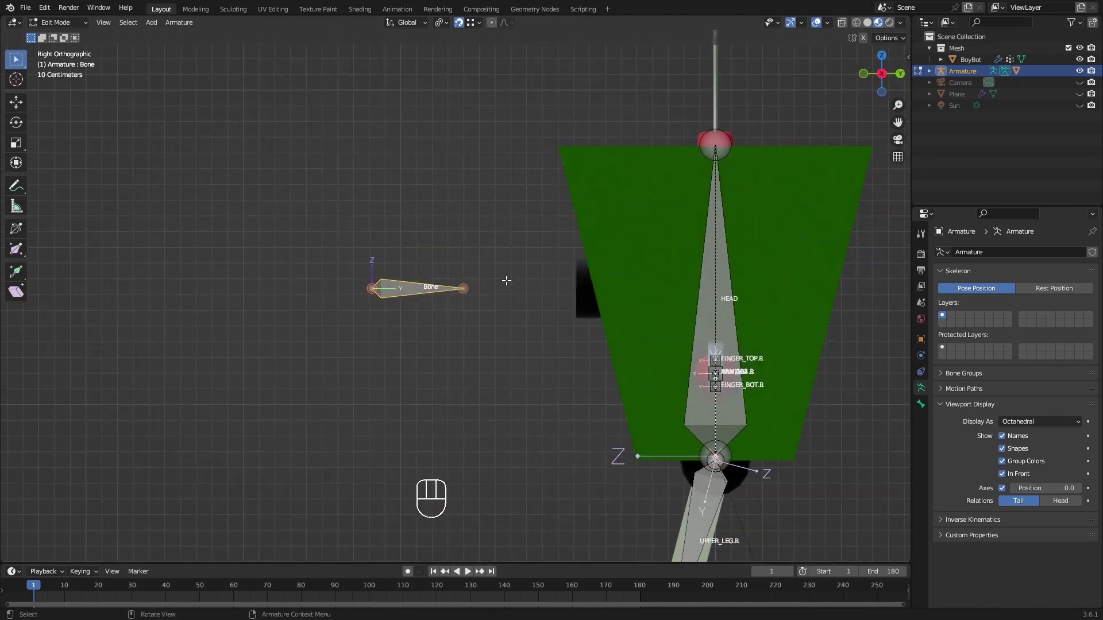
click(403, 290)
shift+click(727, 262)
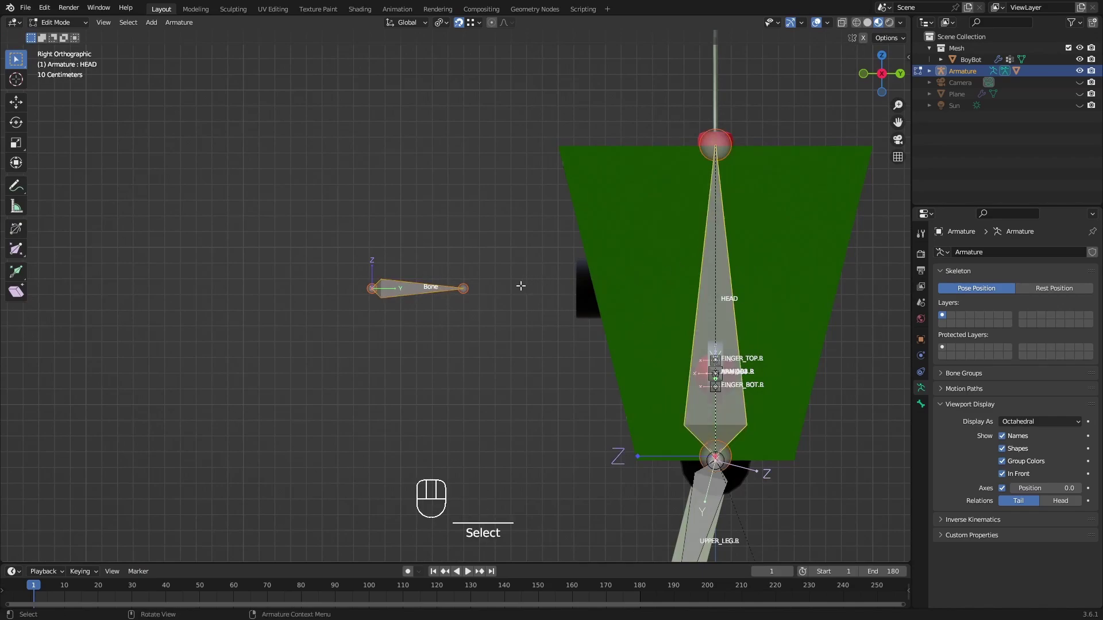
key(ctrl+p)
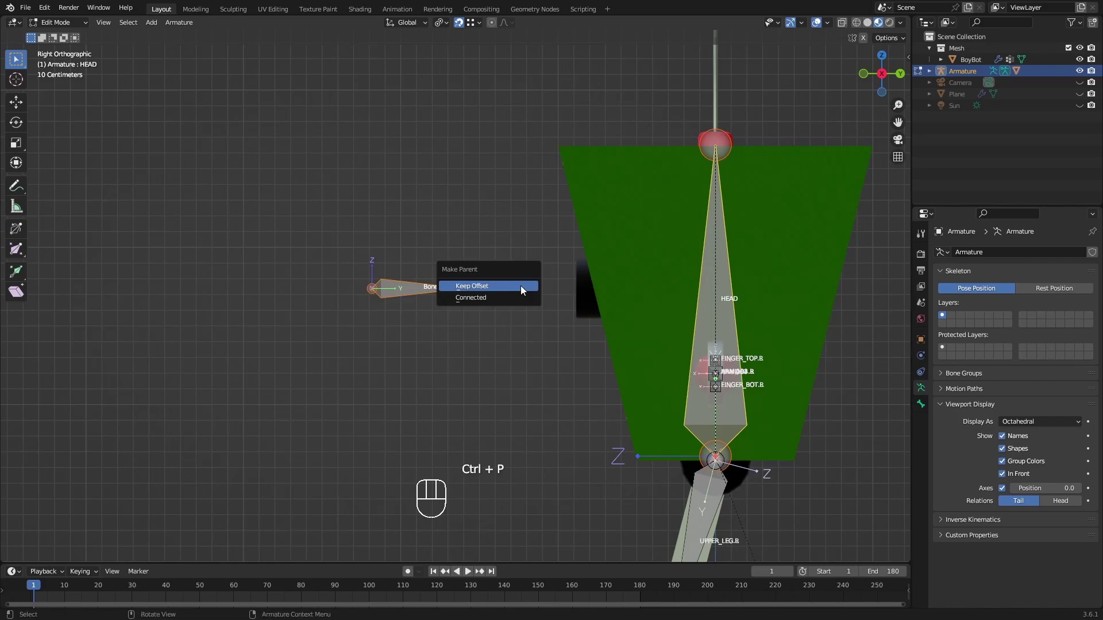
click(520, 286)
middle_drag(425, 284, 408, 293)
click(408, 293)
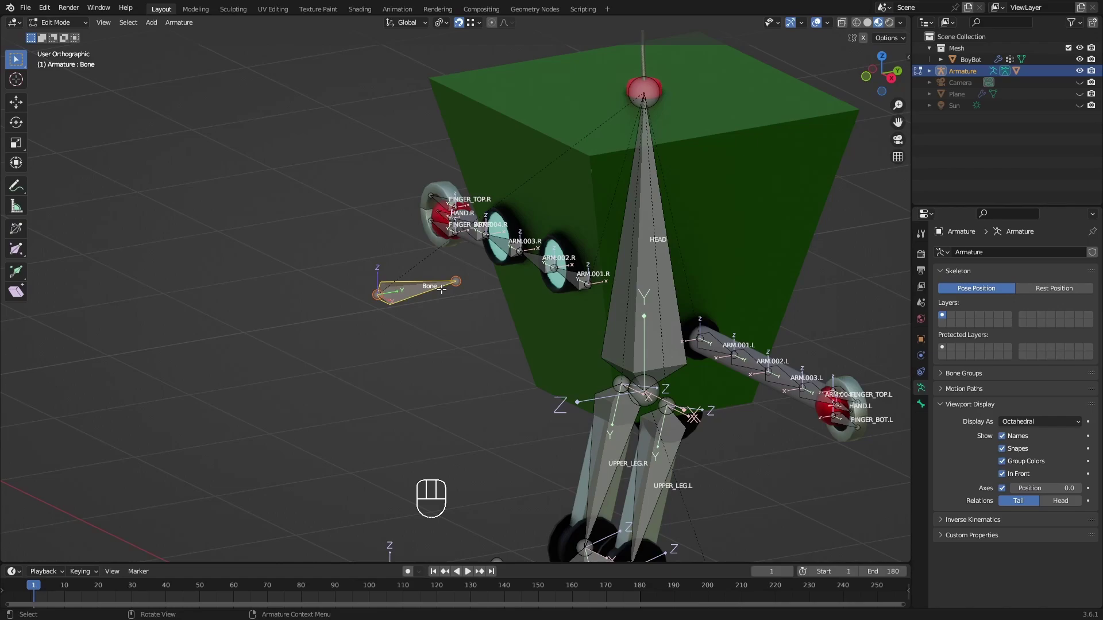
Step: Rename the eye bone to BLINK.L
key(F2)
text(BLINK.L)
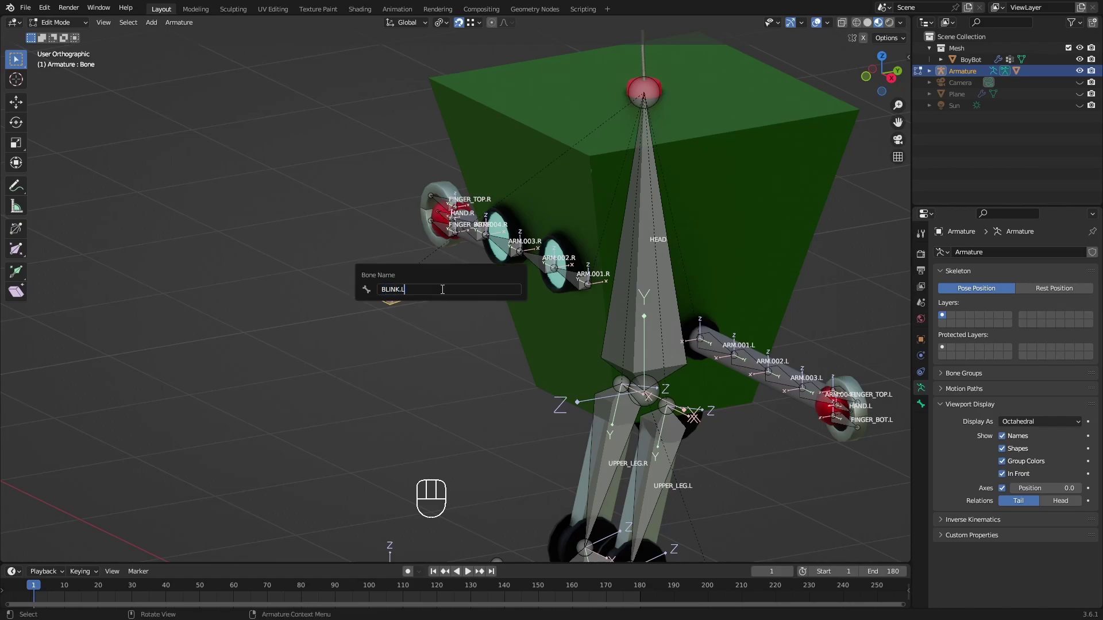
key(Return)
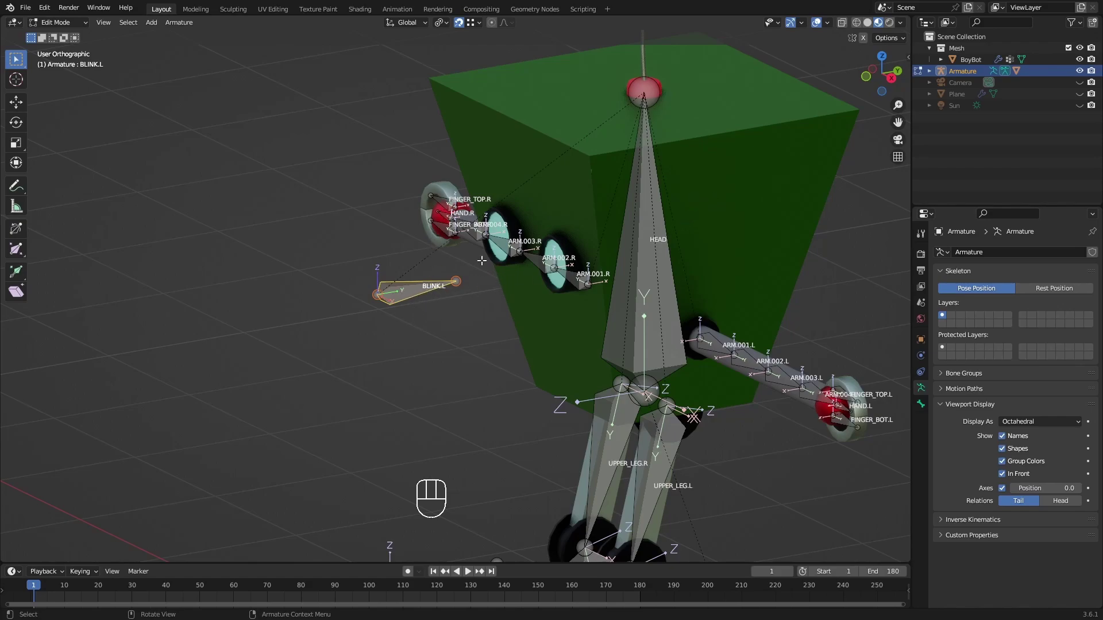
Step: Symmetrize the BLINK.L bone to create its counterpart in front of the other eye
click(416, 290)
right_click(412, 288)
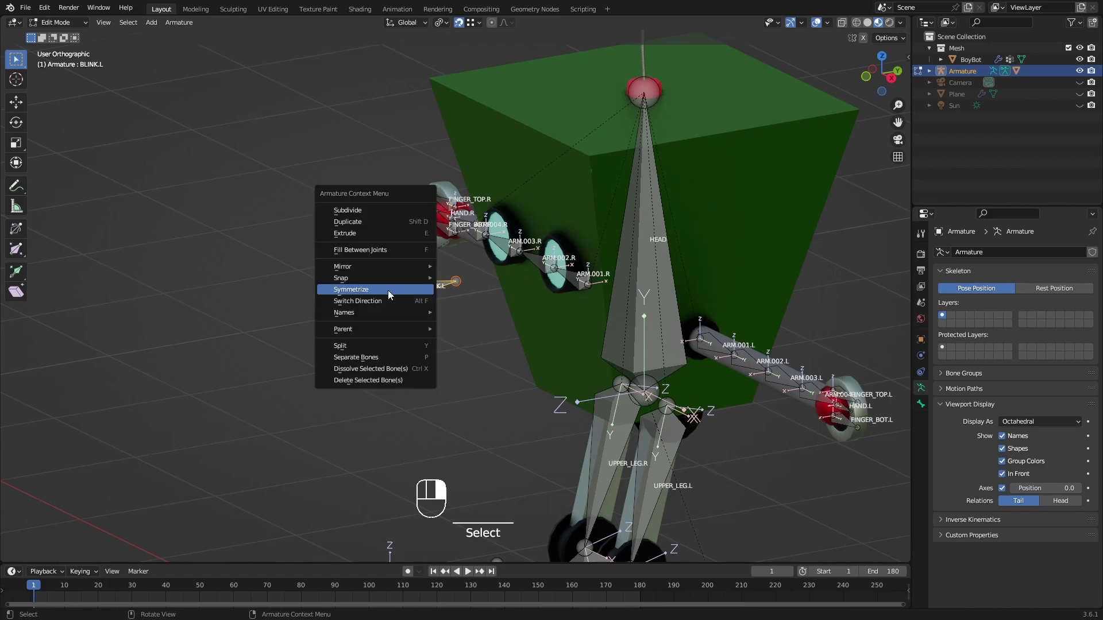
click(367, 289)
middle_drag(422, 295, 545, 270)
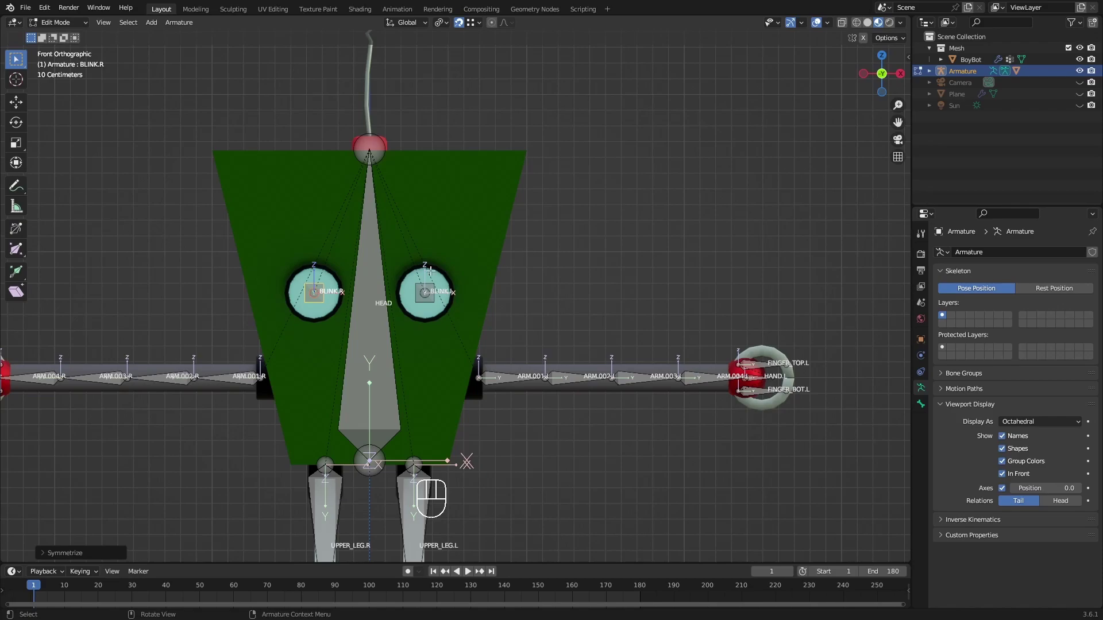
middle_drag(450, 271, 576, 238)
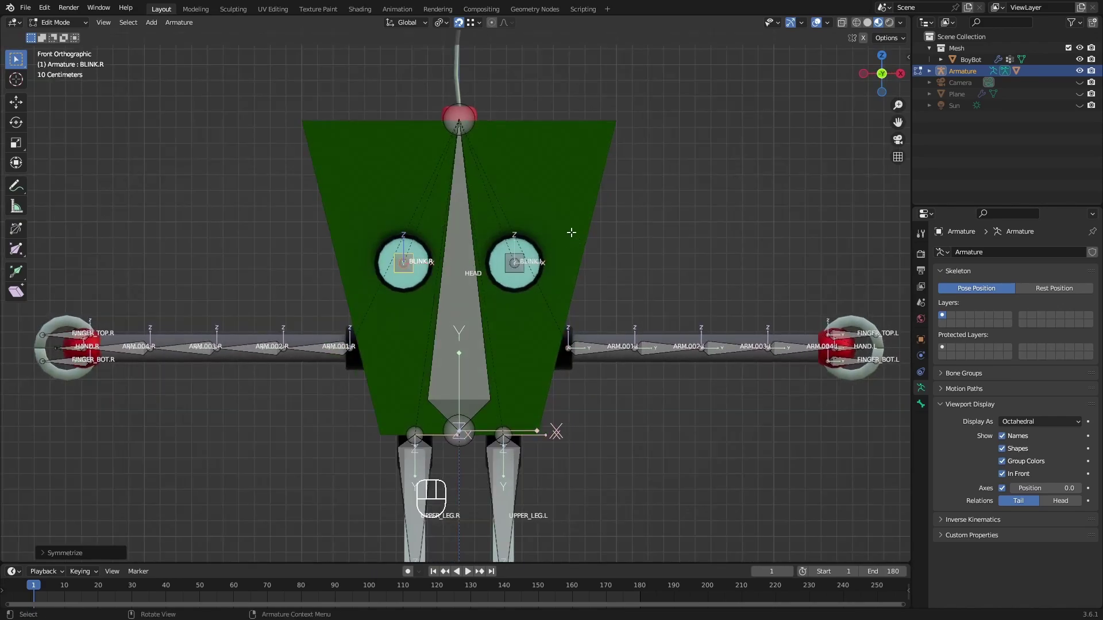
shift+scroll(573, 262, down, 2)
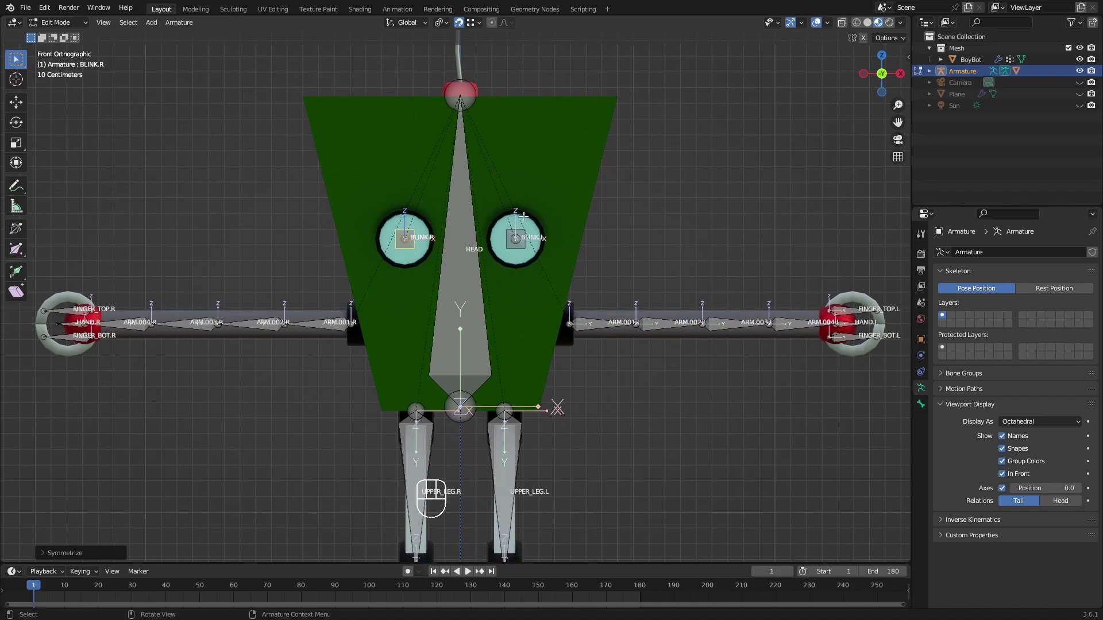
Step: Switch the armature to Pose Mode and select the BLINK.L bone
key(Tab)
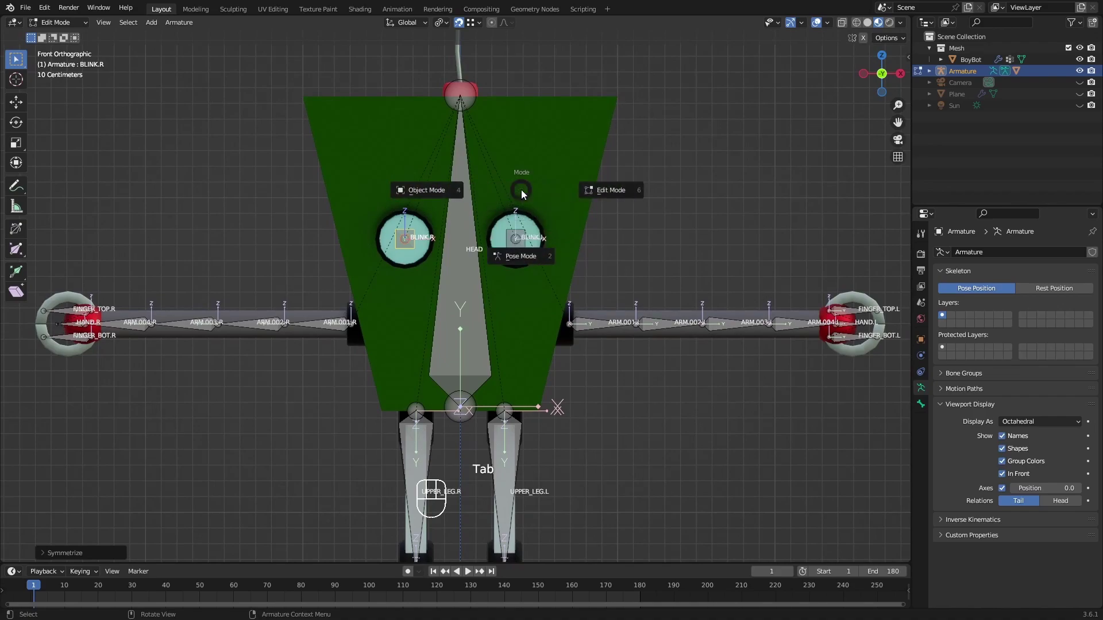
click(524, 257)
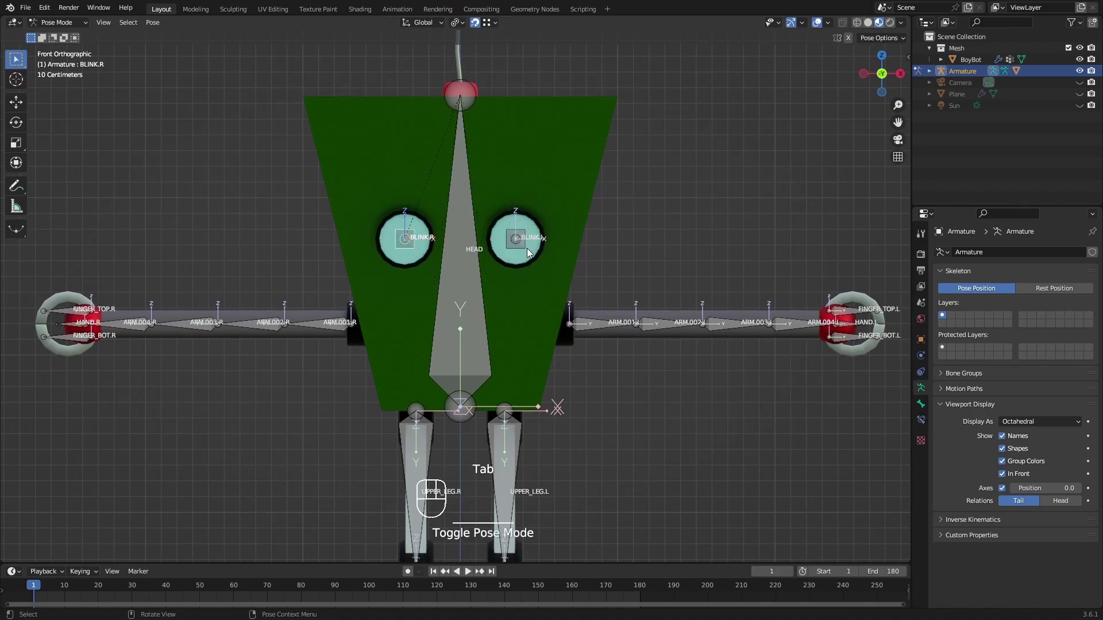
middle_drag(522, 227, 560, 239)
click(469, 253)
scroll(517, 247, up, 5)
scroll(517, 247, up, 1)
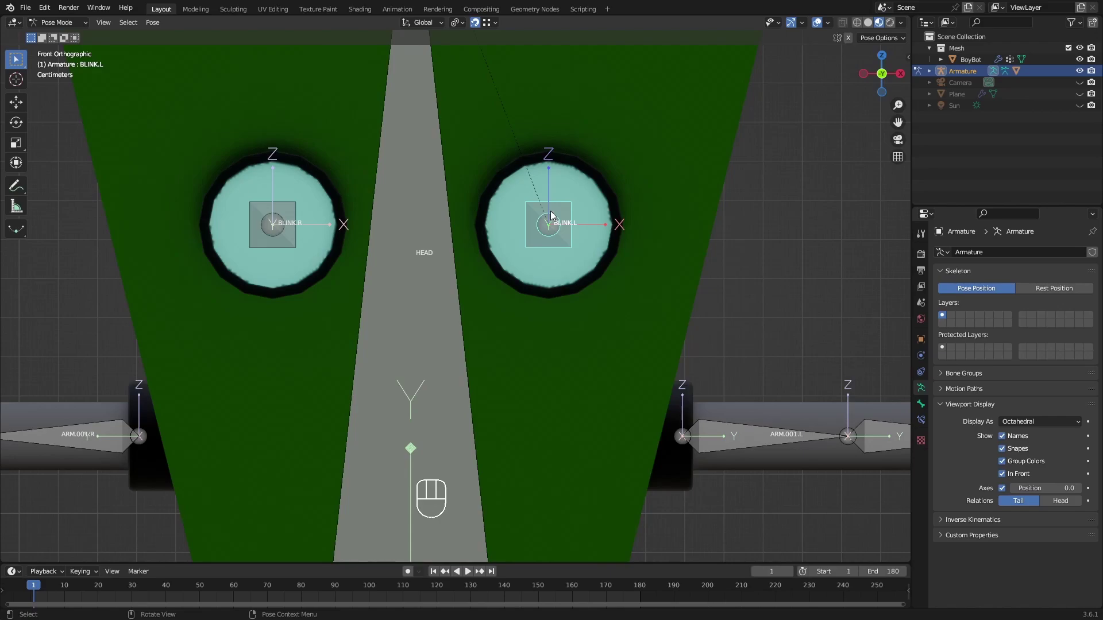
Step: Move the BLINK.L bone -0.15 m along the global Z axis, down to the lower rim of its eye
scroll(550, 214, down, 1)
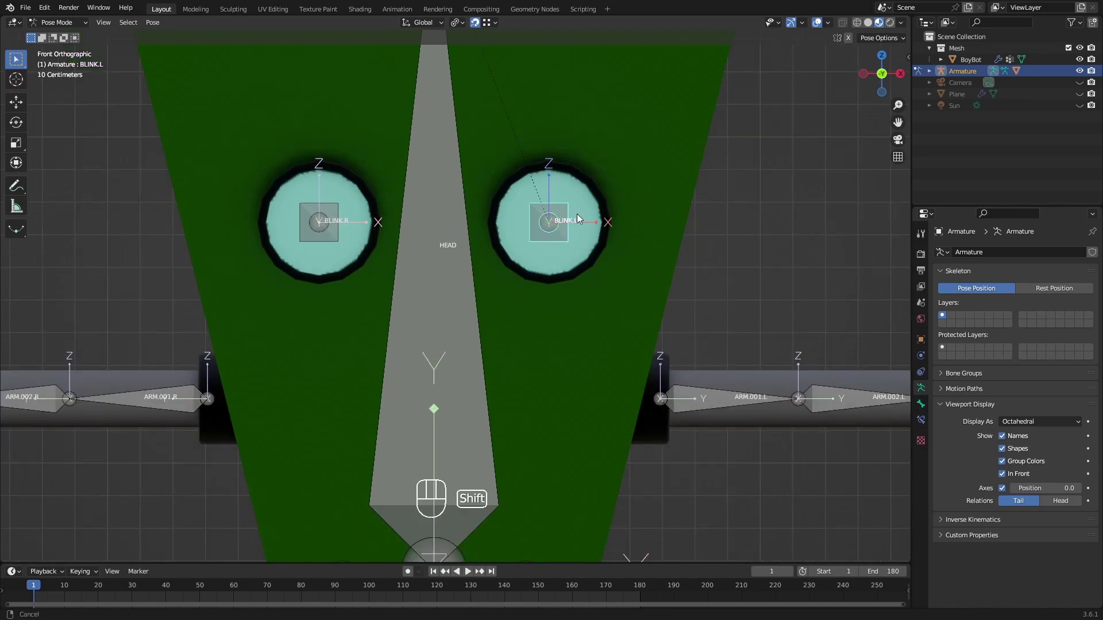
shift+middle_drag(578, 218, 570, 216)
key(g)
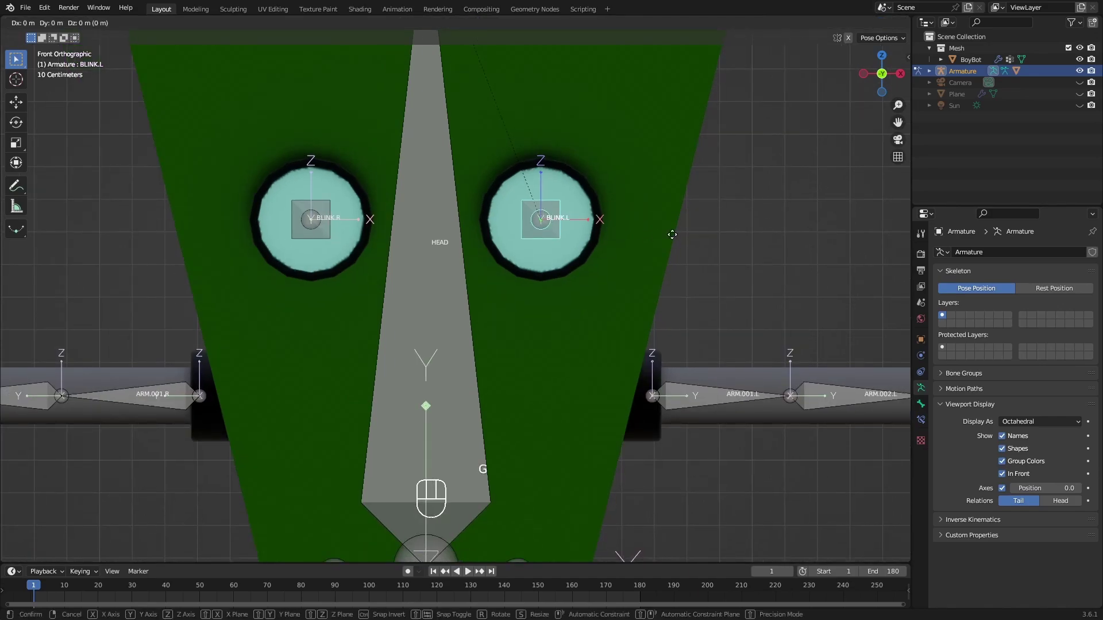
key(z)
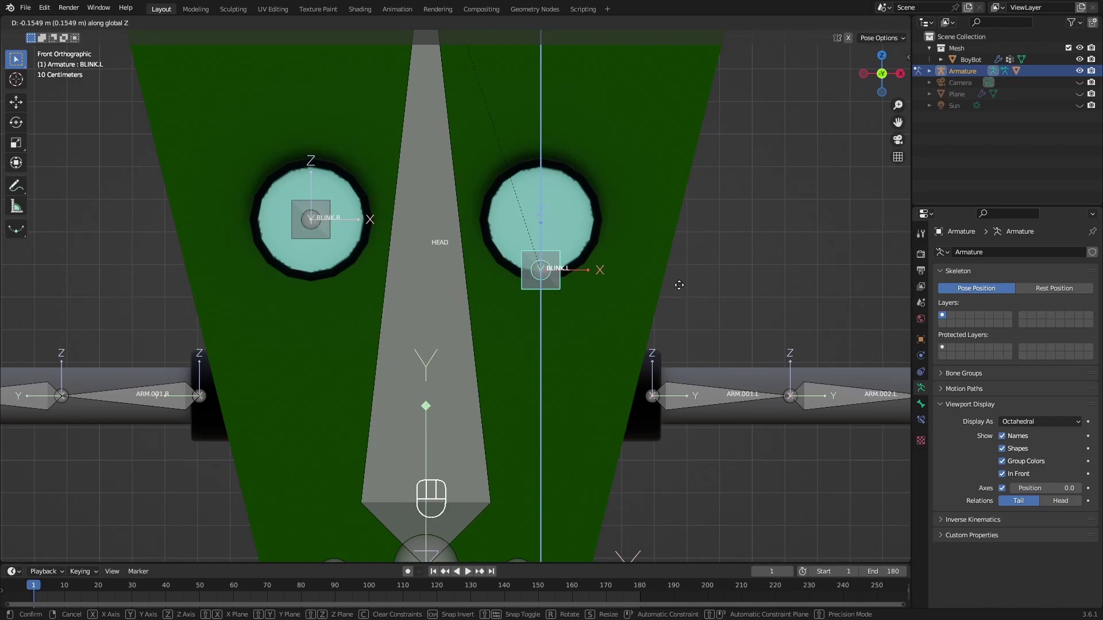
text(-0.15)
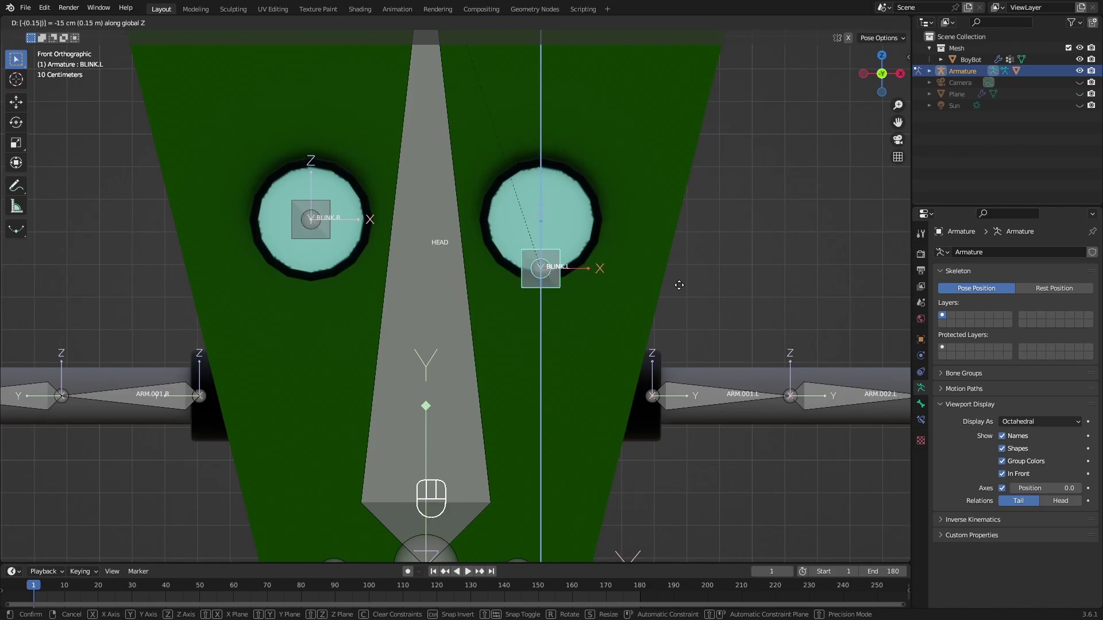
key(Return)
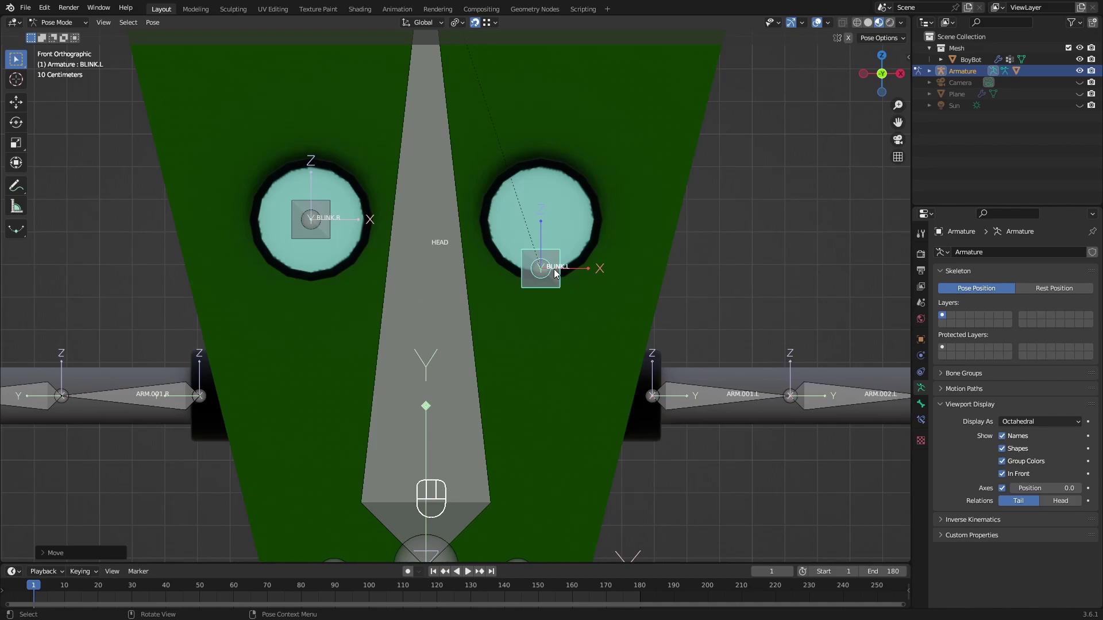
scroll(555, 273, down, 1)
mouse_move(569, 277)
shift+middle_down()
mouse_move(550, 262)
mouse_move(567, 270)
shift+middle_up()
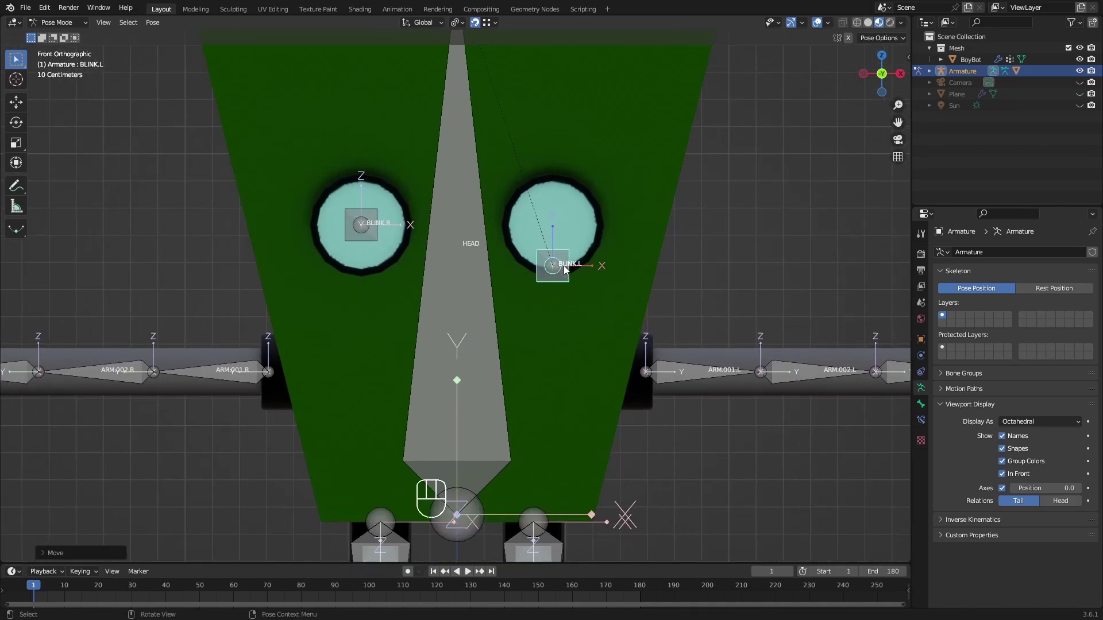
Step: Return to Object Mode and select the BoyBot mesh instead of the armature
scroll(557, 185, down, 2)
shift+middle_drag(556, 185, 626, 196)
key(Tab)
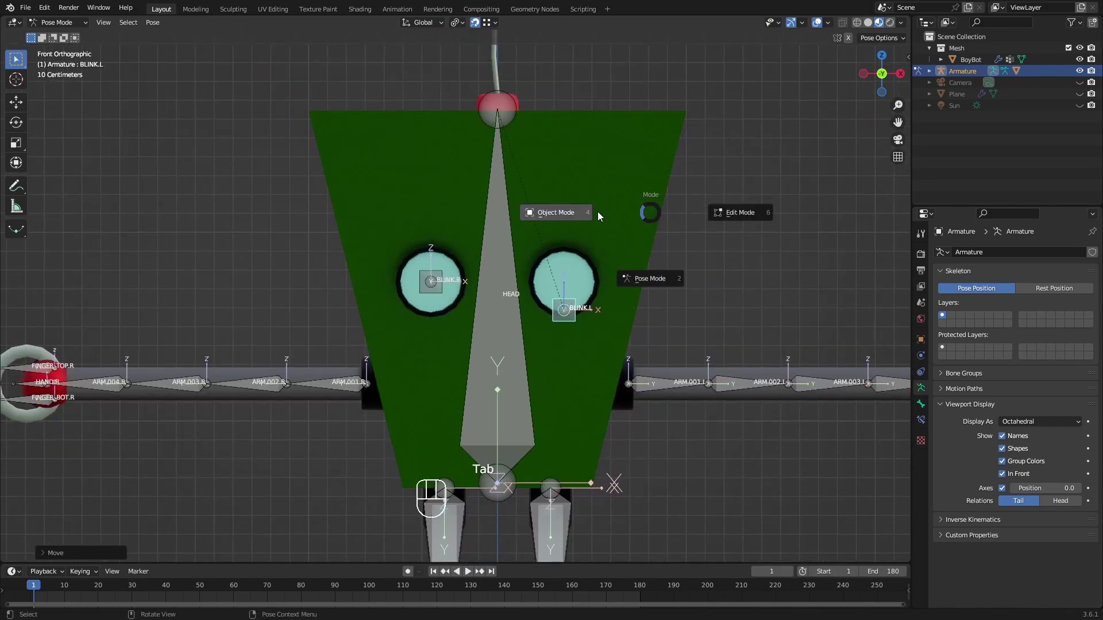
click(571, 212)
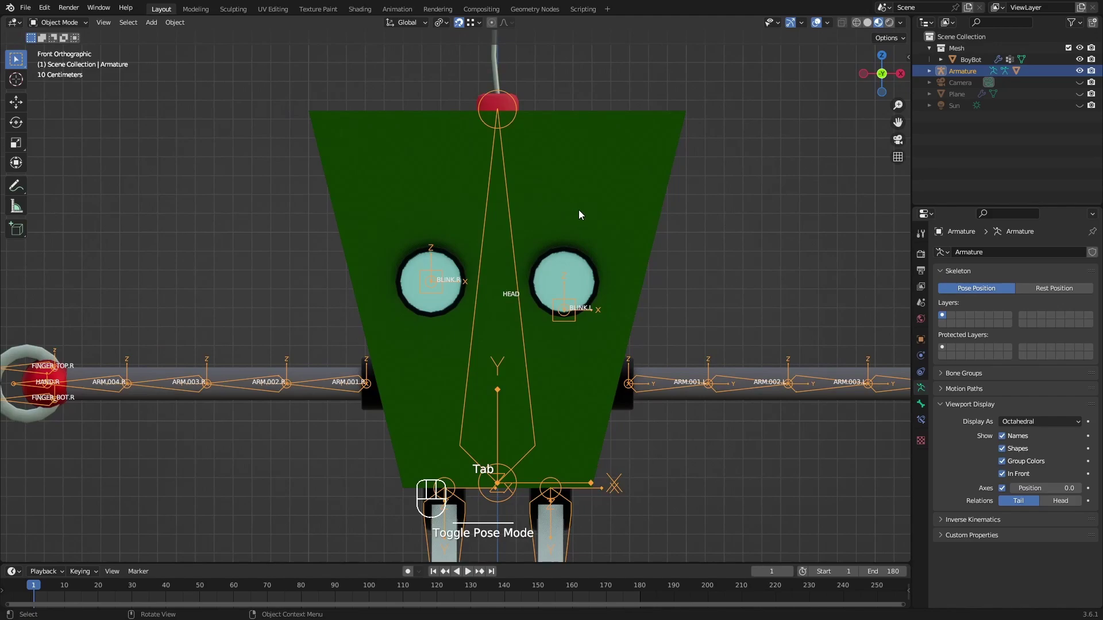
click(578, 209)
shift+click(588, 236)
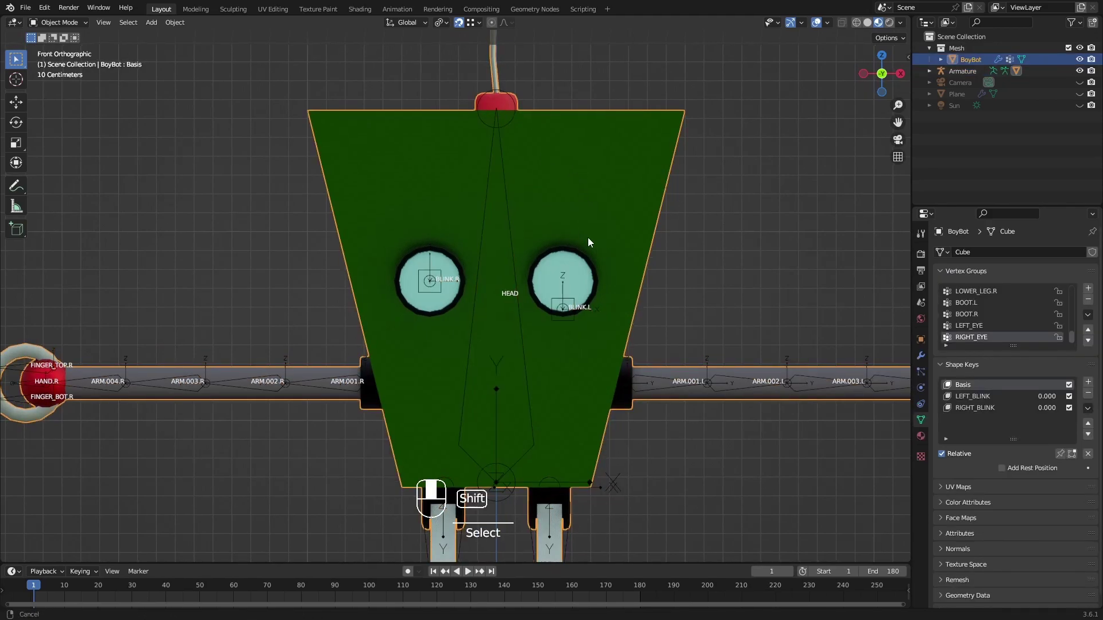
shift+middle_drag(588, 237, 576, 207)
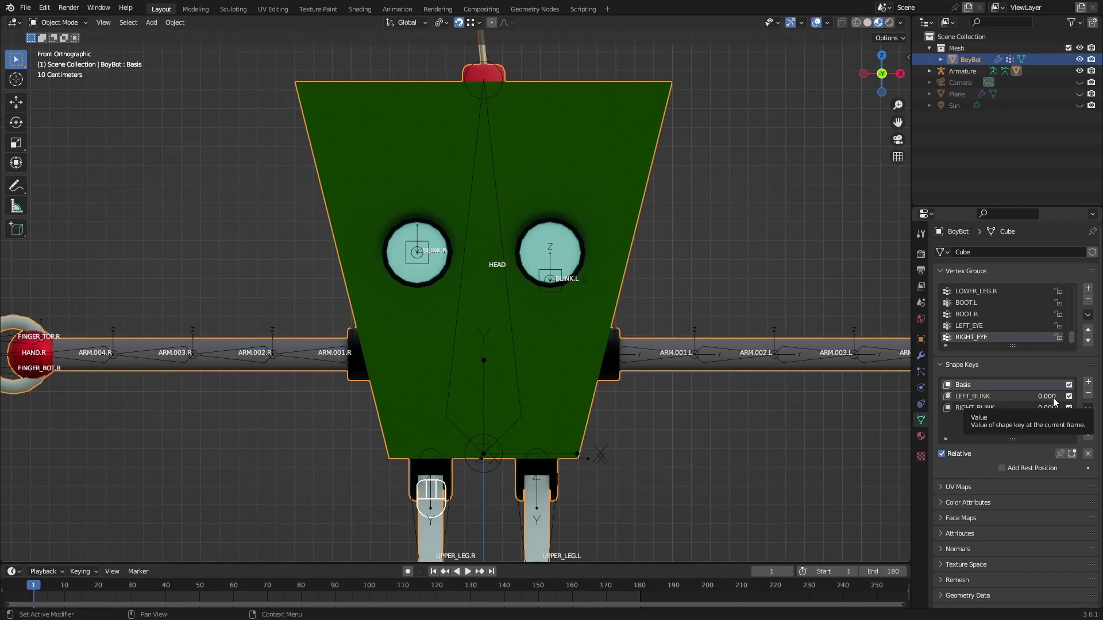
Step: Add a driver to the value of the LEFT_BLINK shape key and place its settings popup beside the character
click(997, 398)
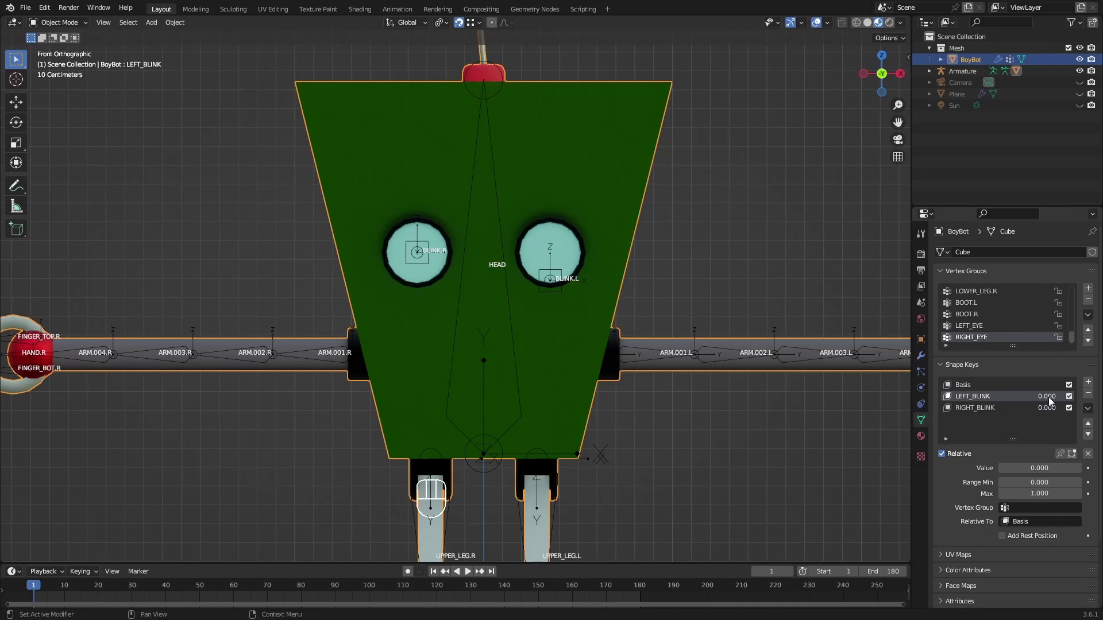
key(ctrl)
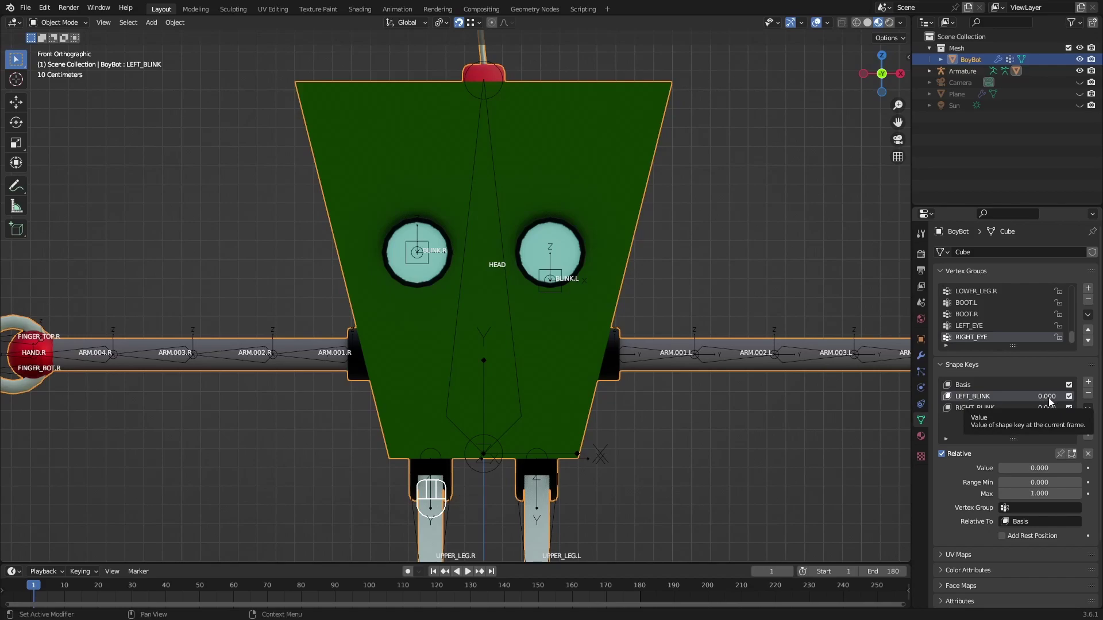
key(ctrl+d)
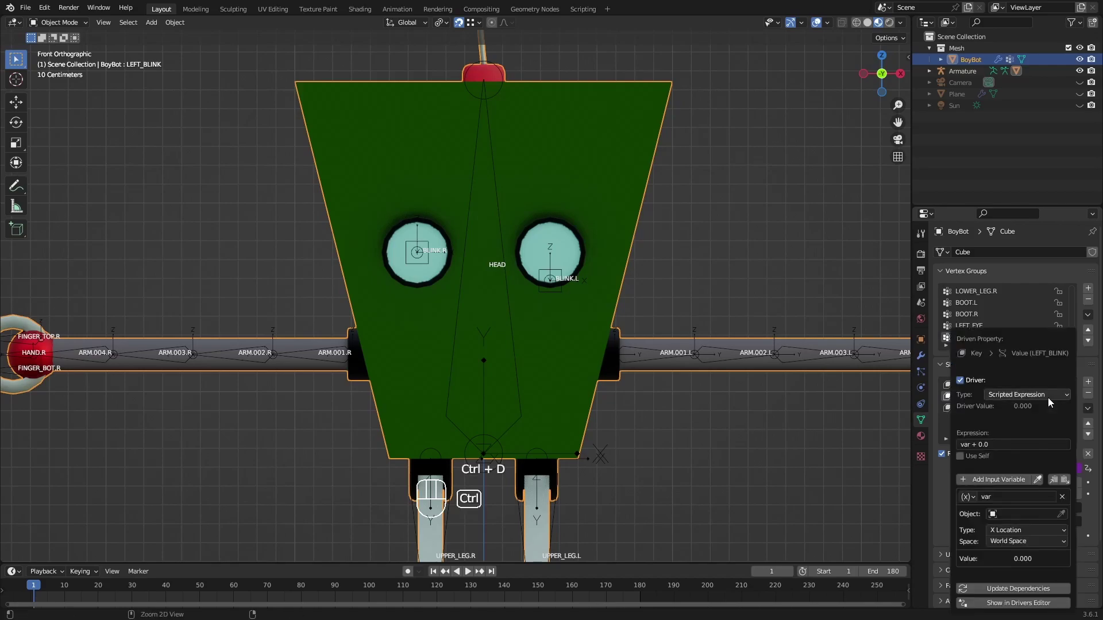
drag(1007, 333, 717, 191)
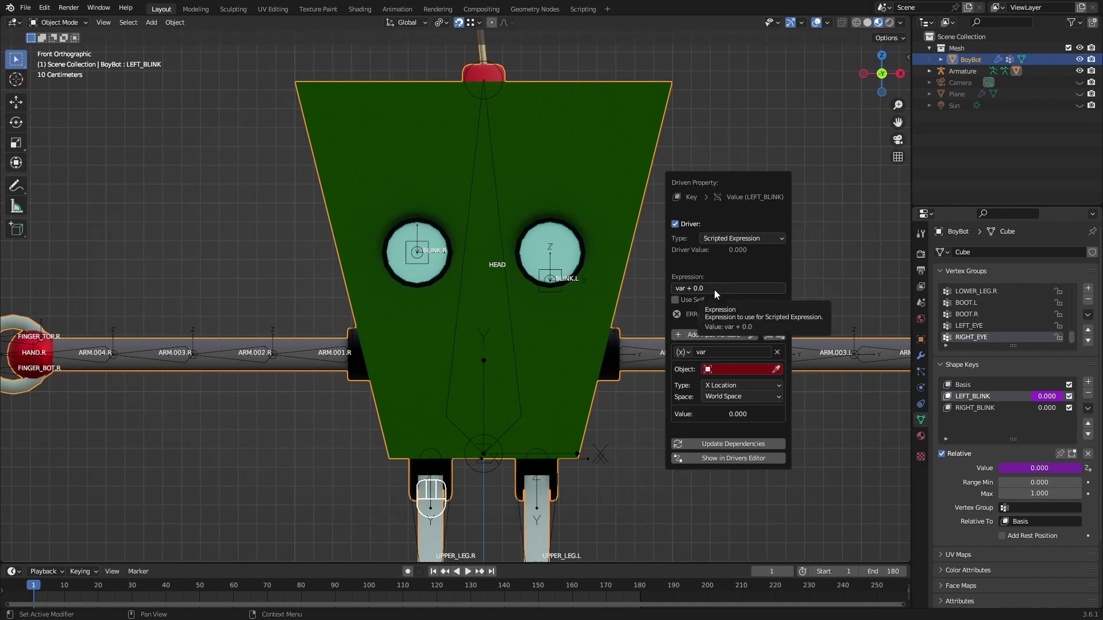
Step: Target the driver variable at the Armature's BLINK.L bone and set its type to Z Location
click(737, 370)
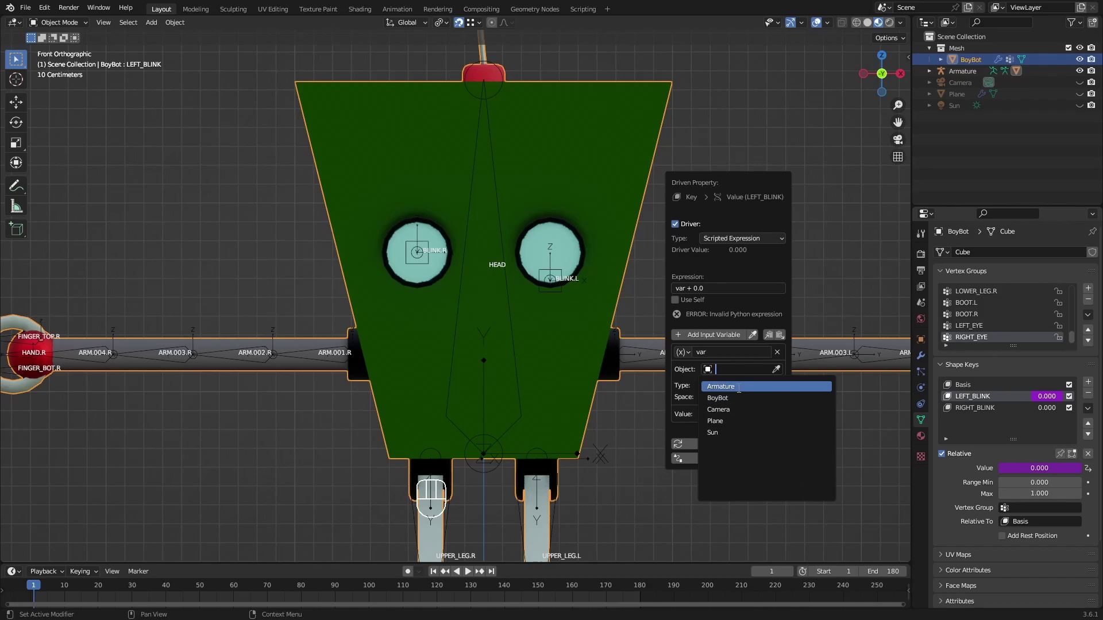
click(737, 387)
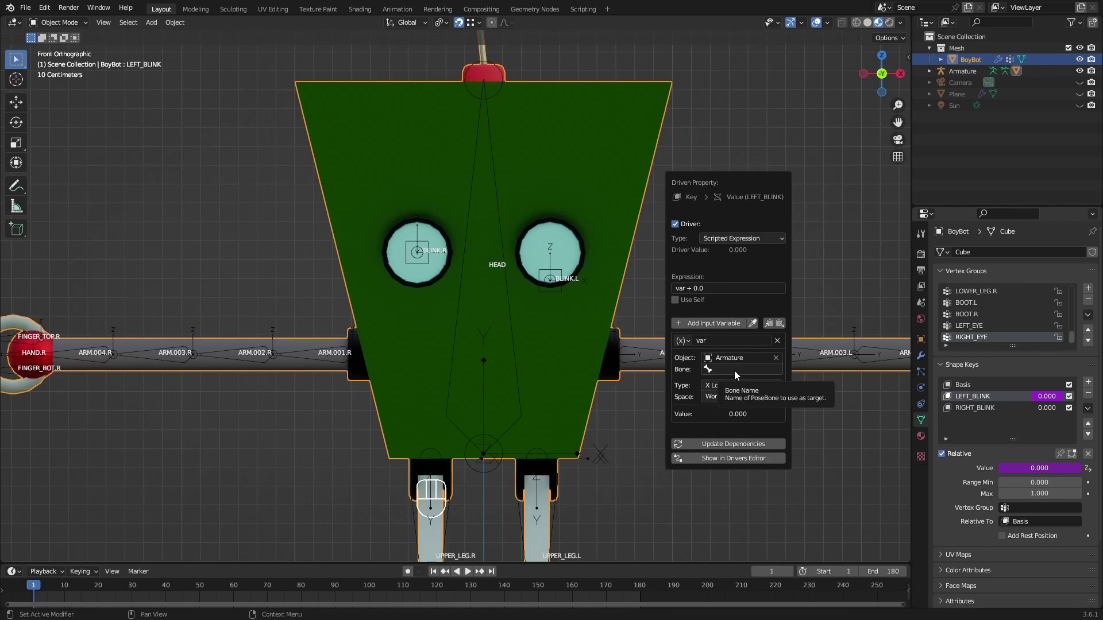
click(734, 370)
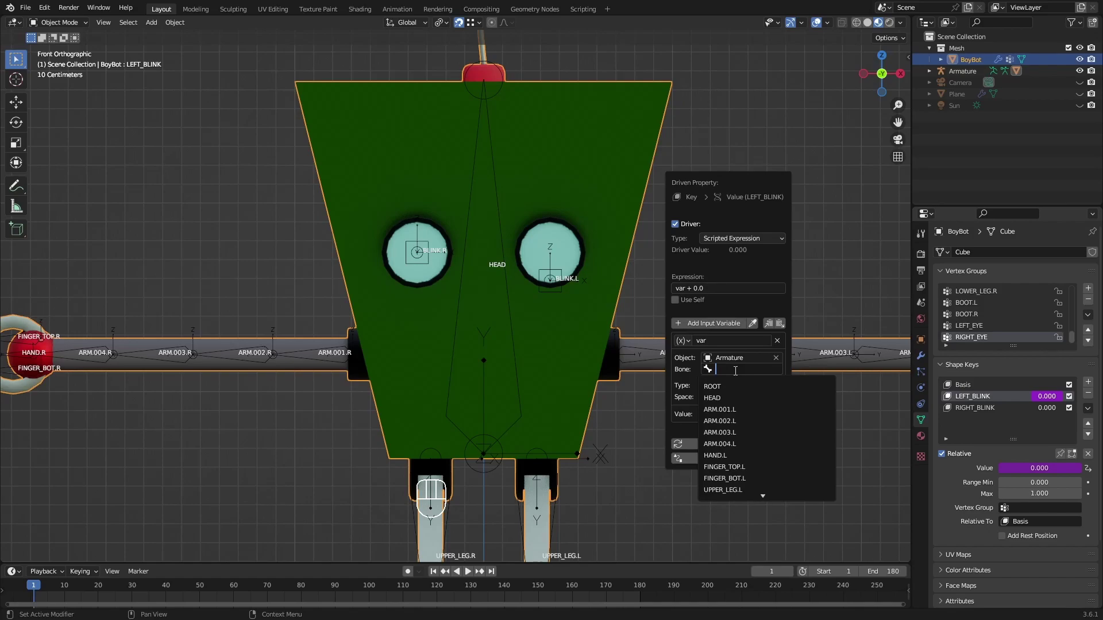
text(BL)
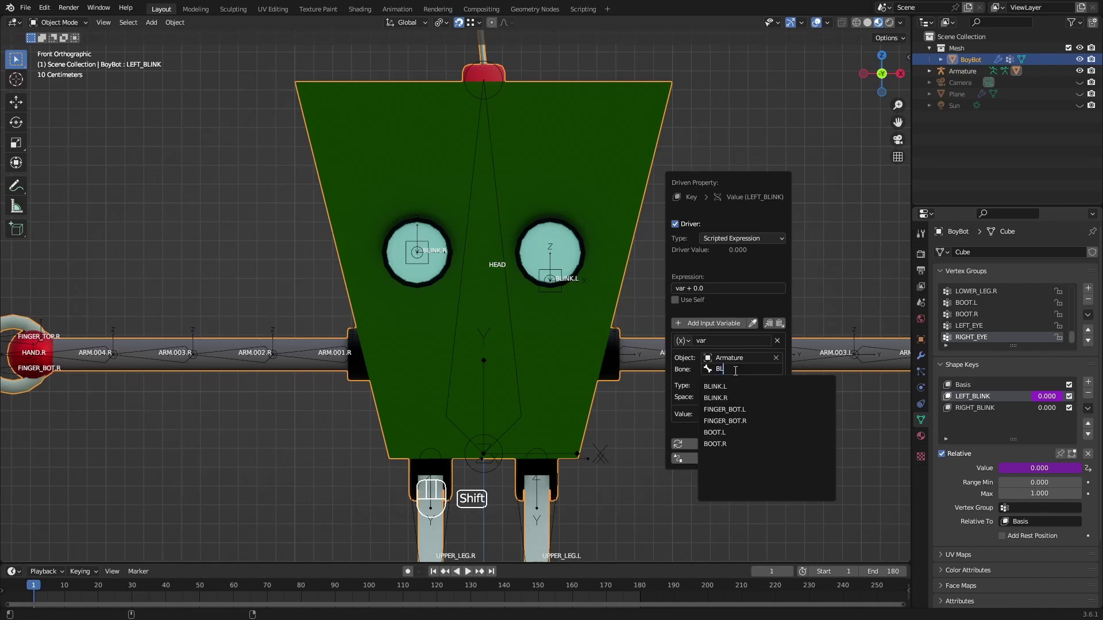
text(I)
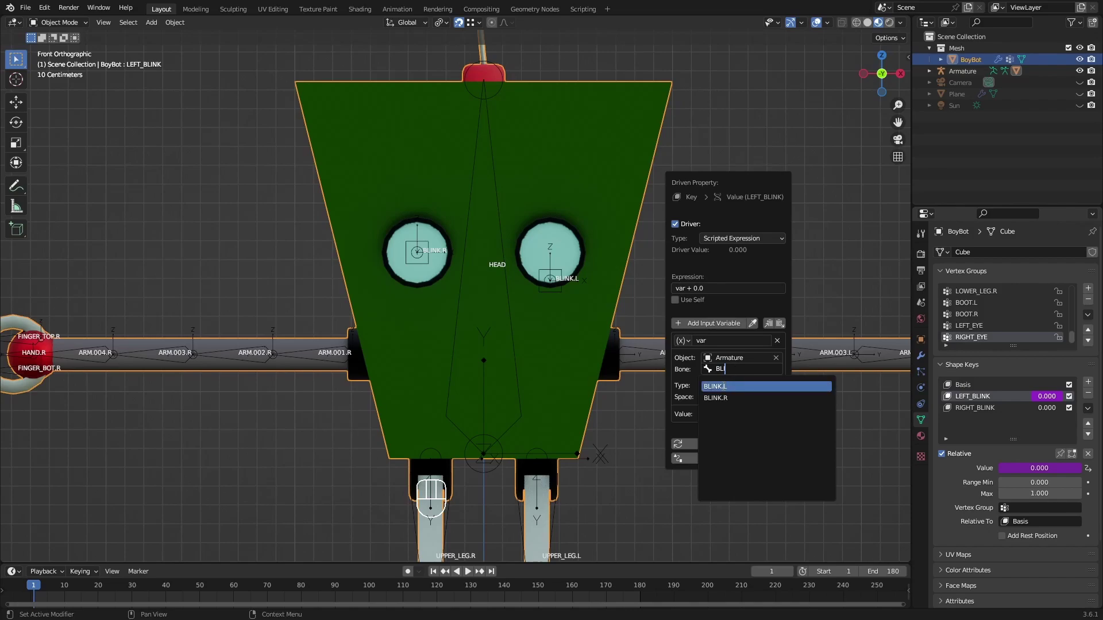
click(731, 386)
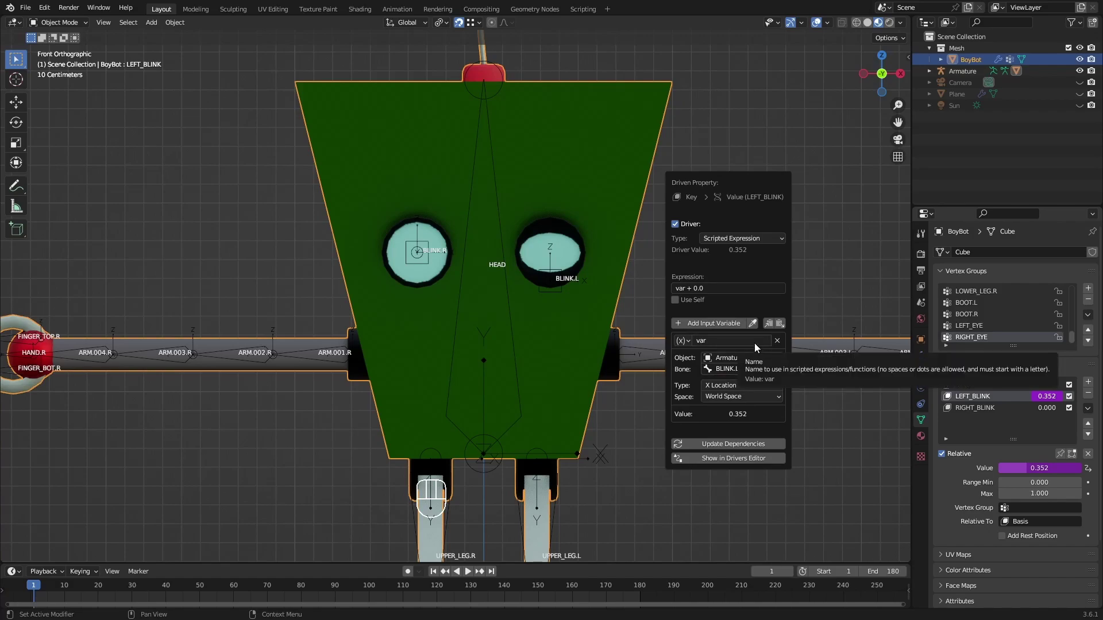
click(744, 388)
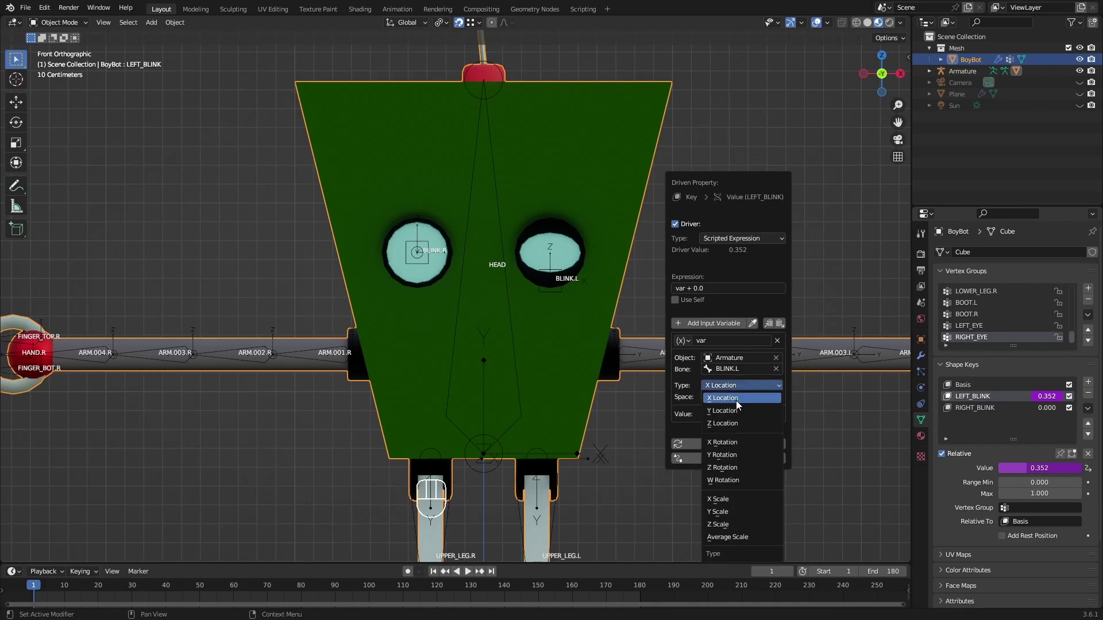
click(742, 425)
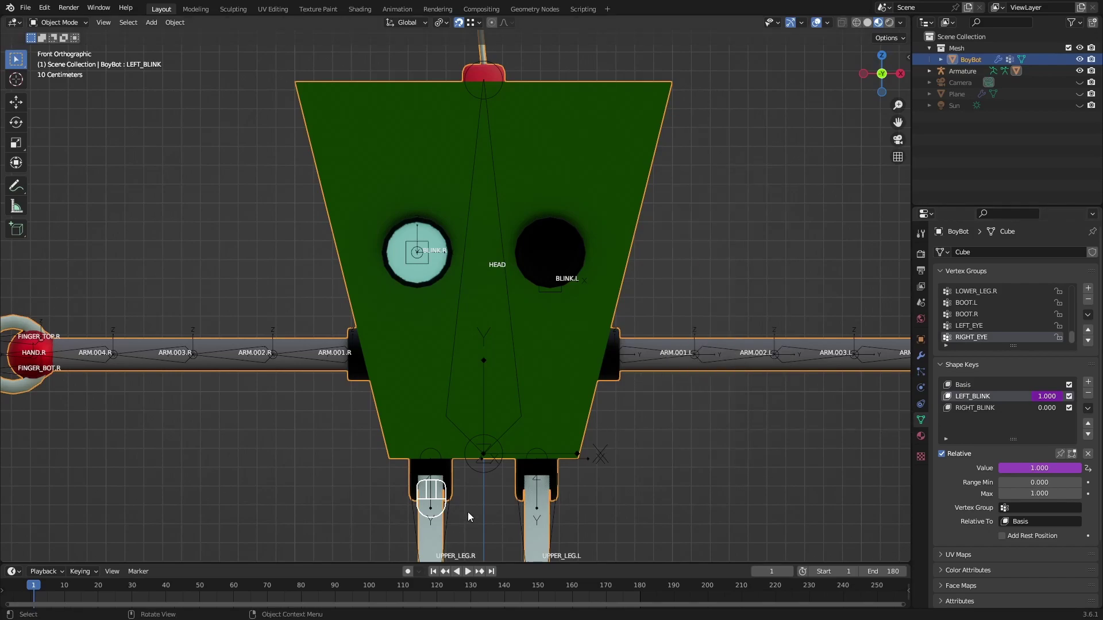
Step: Reopen the LEFT_BLINK shape key's driver for editing and set its variable's space to Local Space
scroll(651, 484, down, 3)
scroll(610, 380, down, 2)
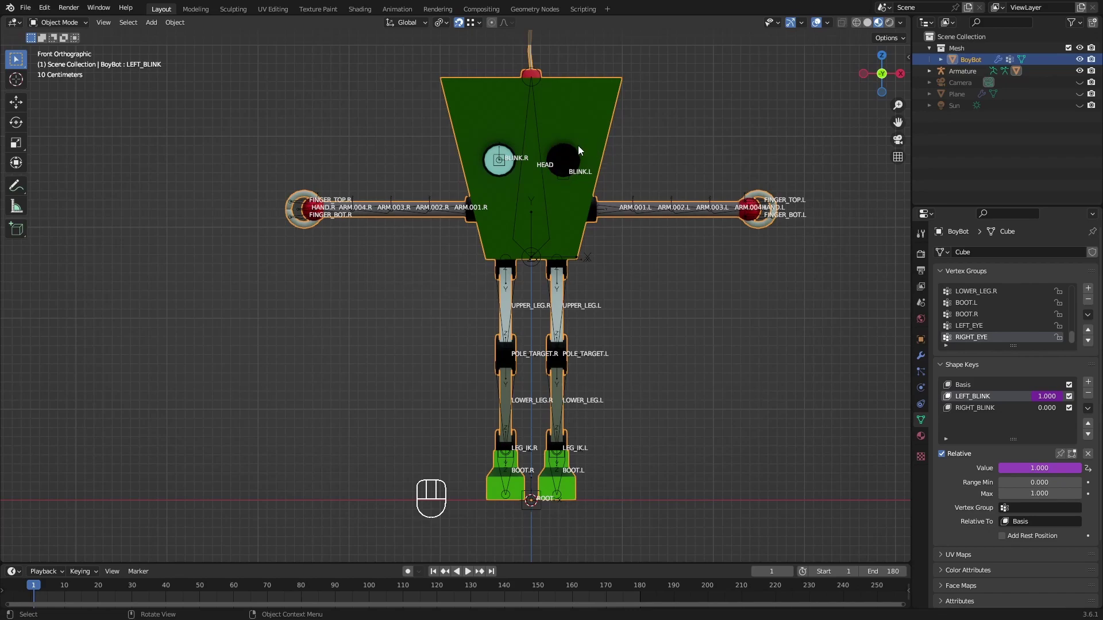
shift+middle_drag(577, 154, 540, 205)
scroll(534, 201, up, 2)
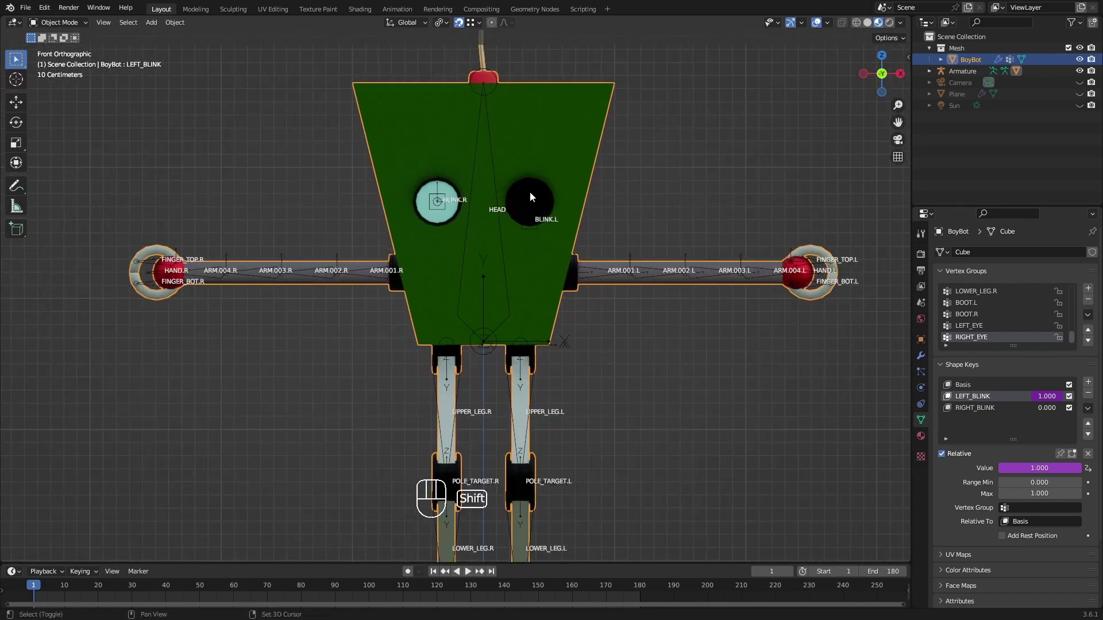
shift+middle_drag(520, 236, 499, 255)
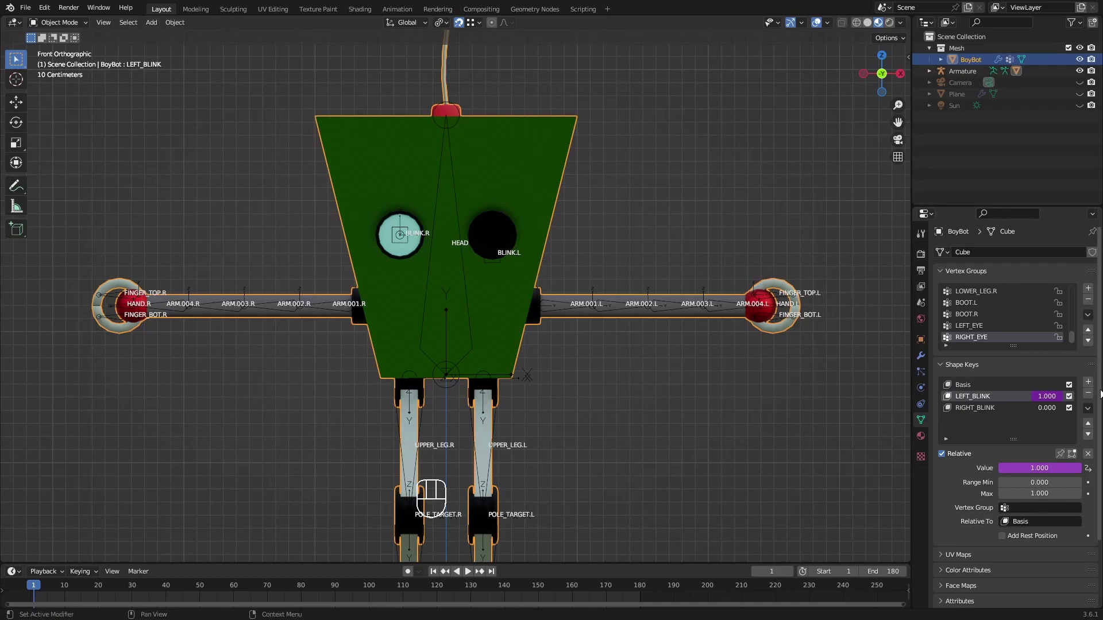
right_click(1046, 396)
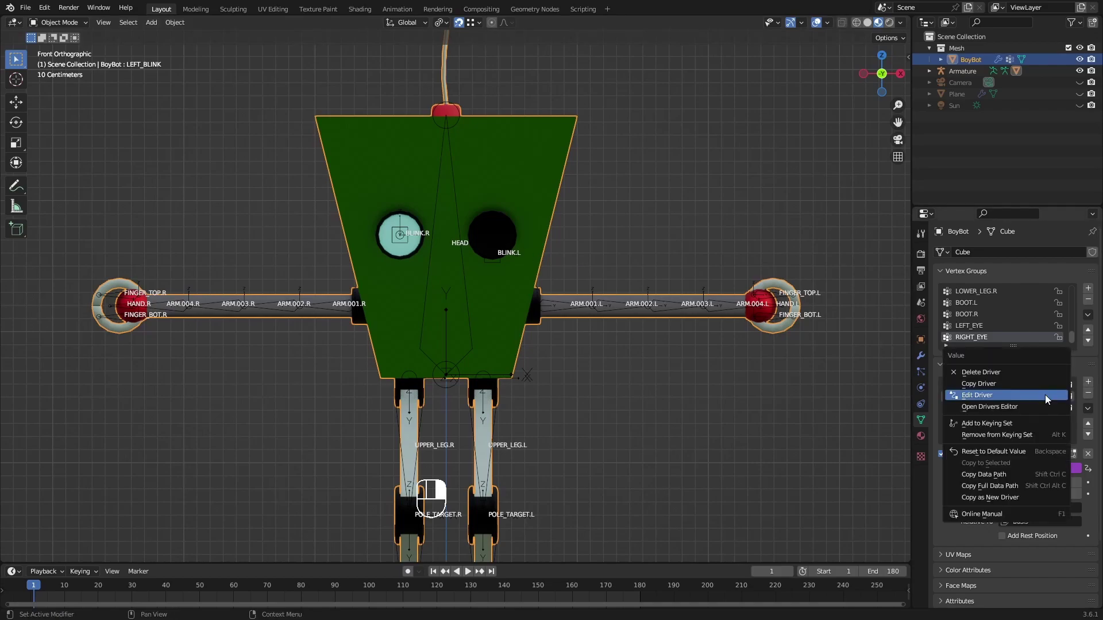
click(982, 396)
drag(958, 332, 640, 178)
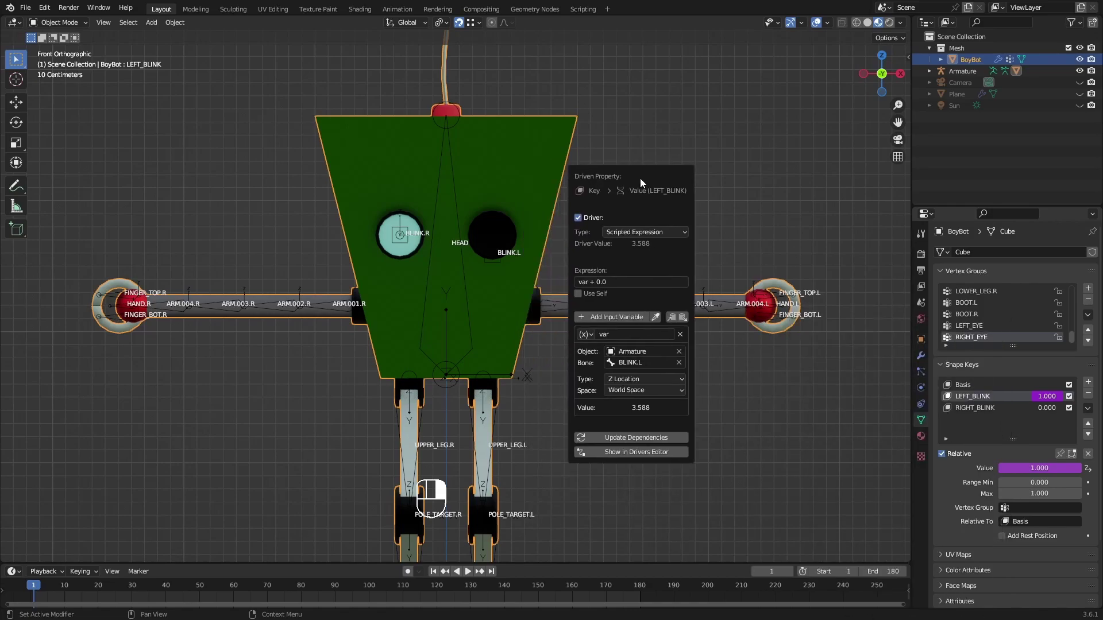
click(633, 391)
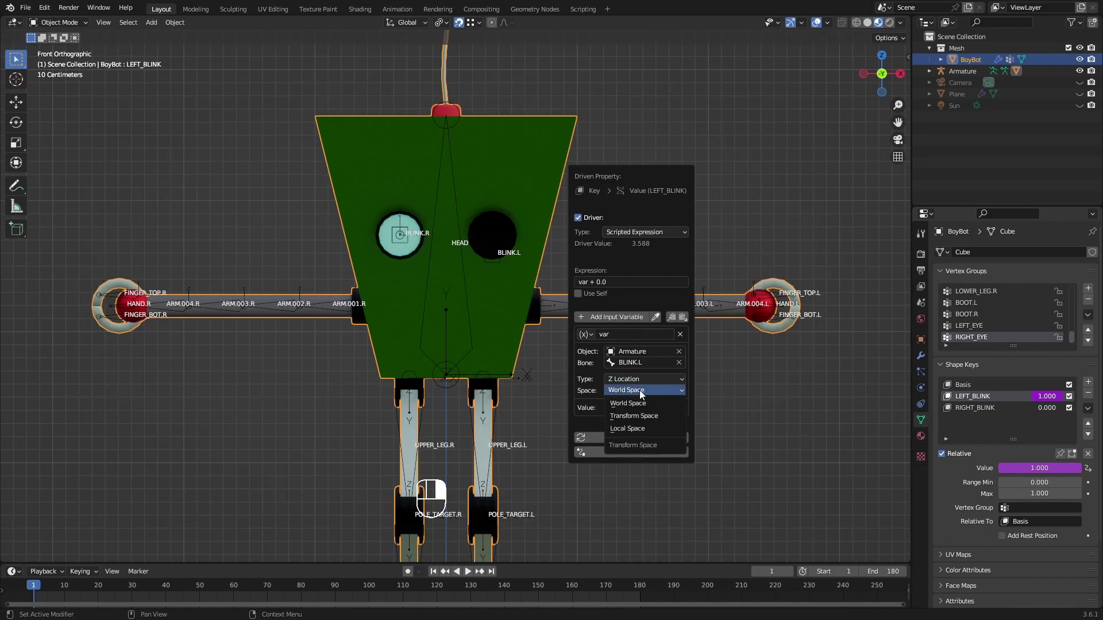
click(636, 428)
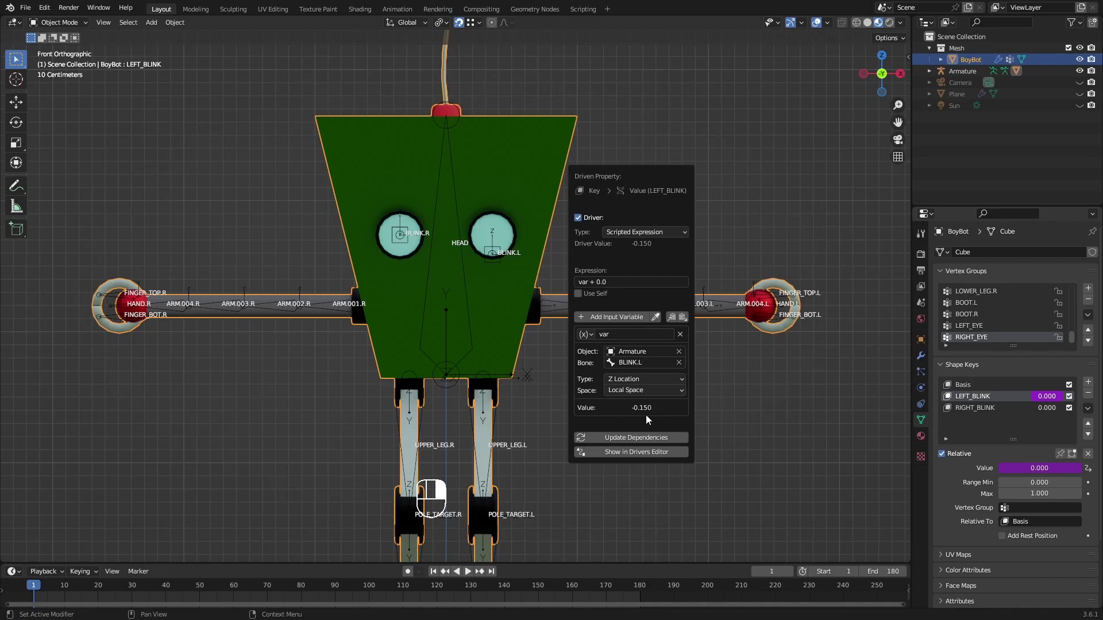
Step: Rename the driver's input variable as Z and allow execution of Python scripts in this file
double_click(622, 335)
key(ctrl+c)
text(Z)
key(Return)
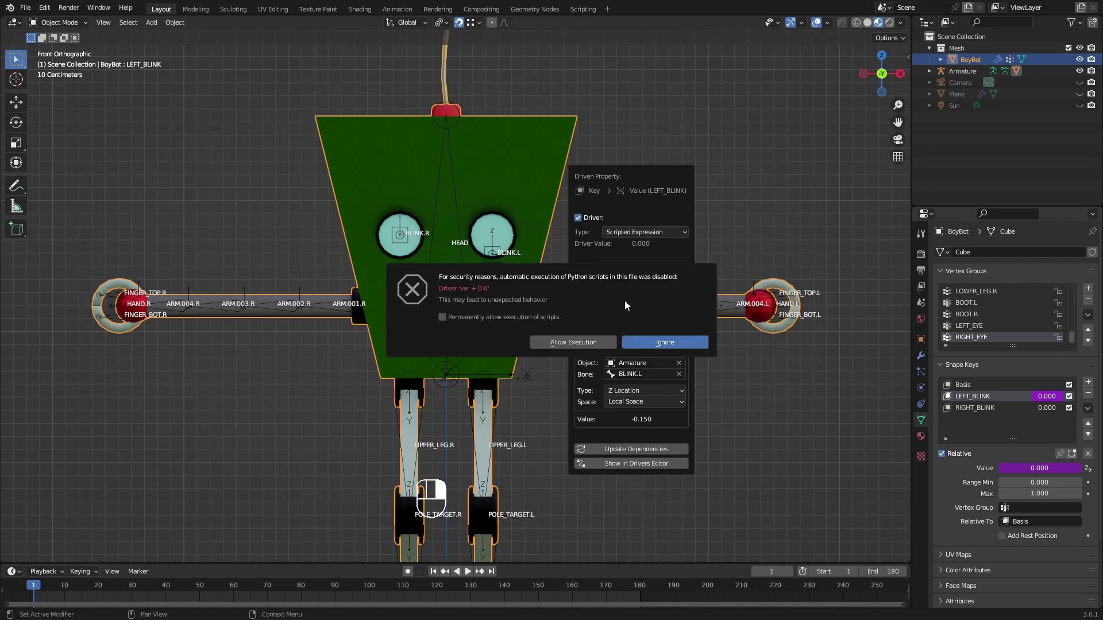
click(592, 344)
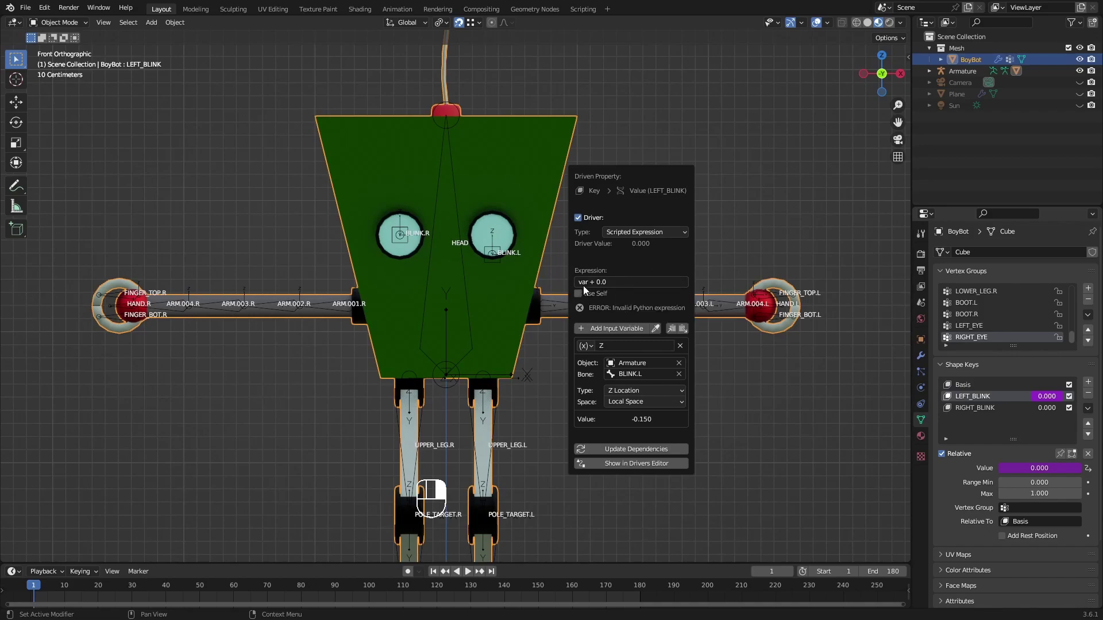
Step: Set the LEFT_BLINK driver's expression to -Z/0.15
click(612, 284)
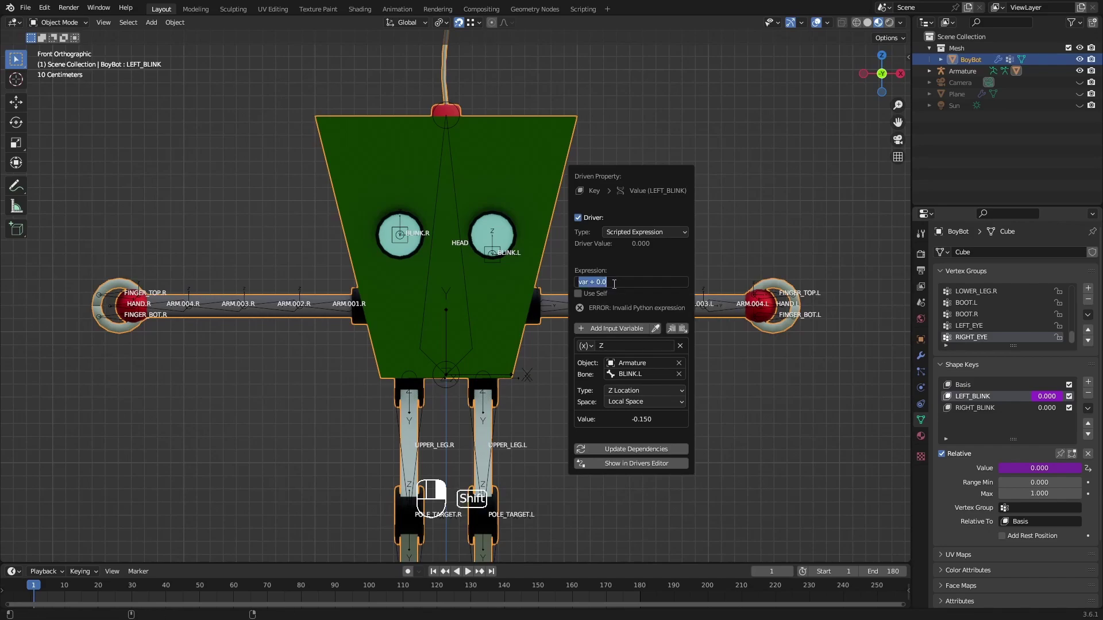
text(Z)
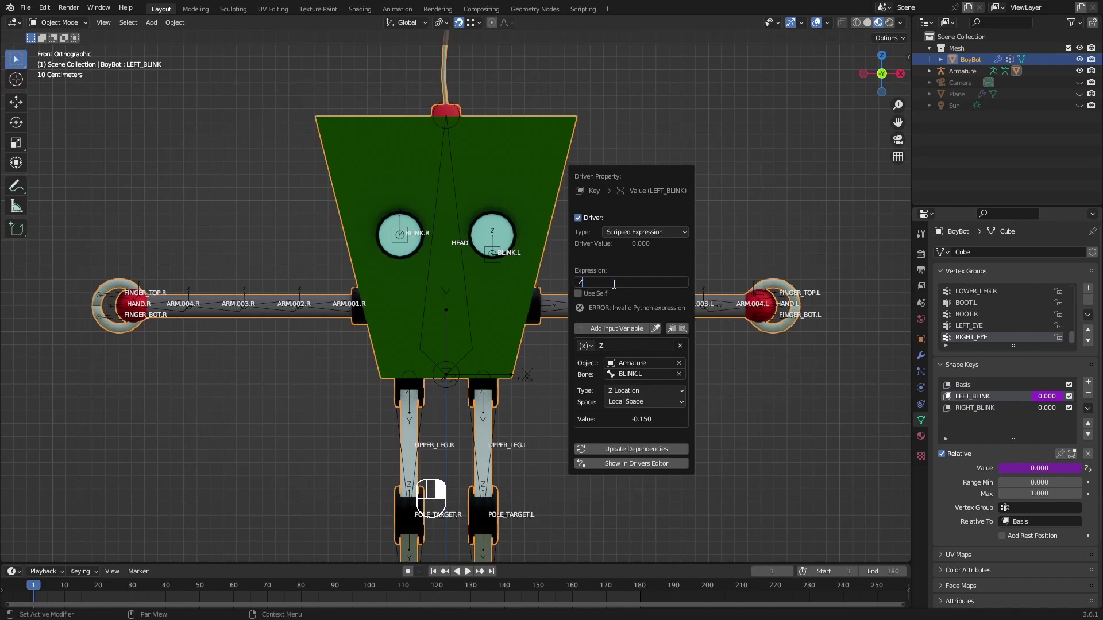
key(Return)
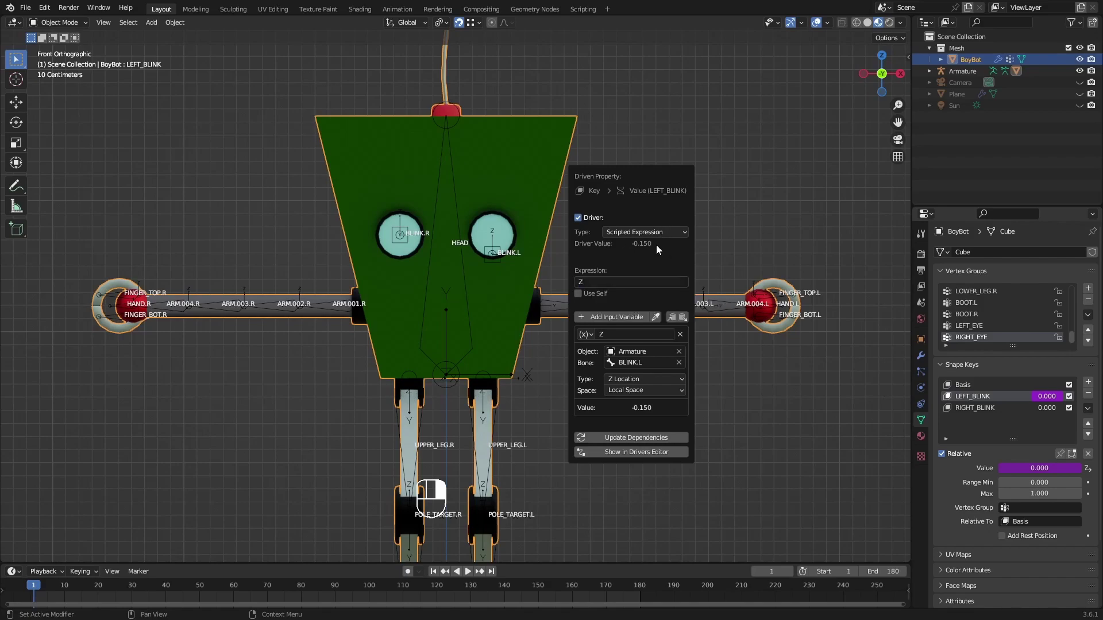
click(598, 281)
key(Home)
text(-)
key(Return)
click(614, 282)
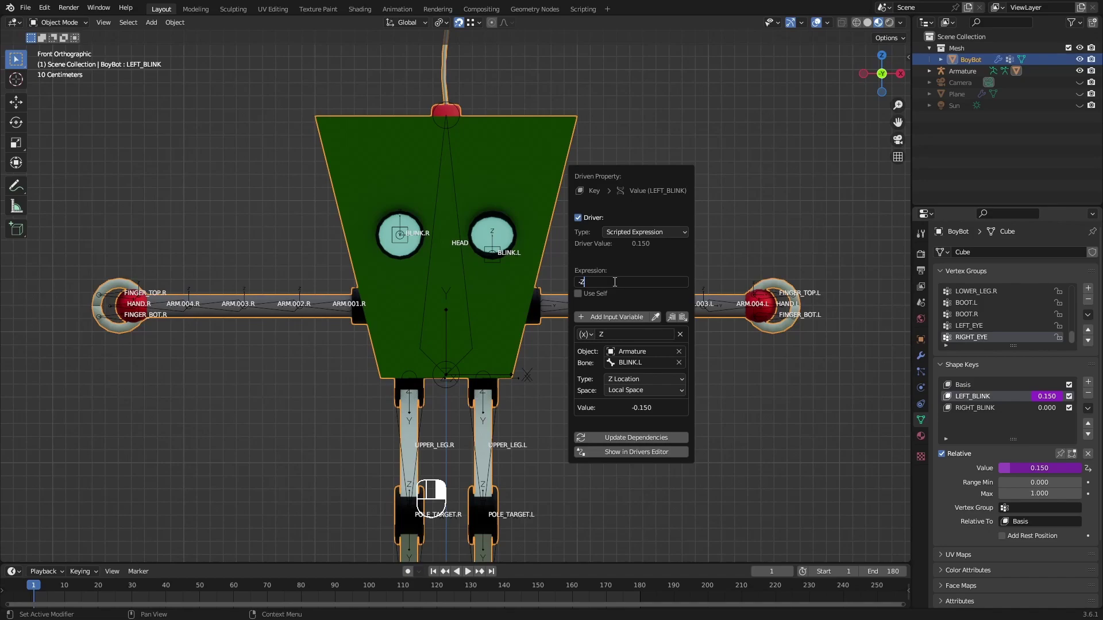
text(/)
text(/0.15)
key(Return)
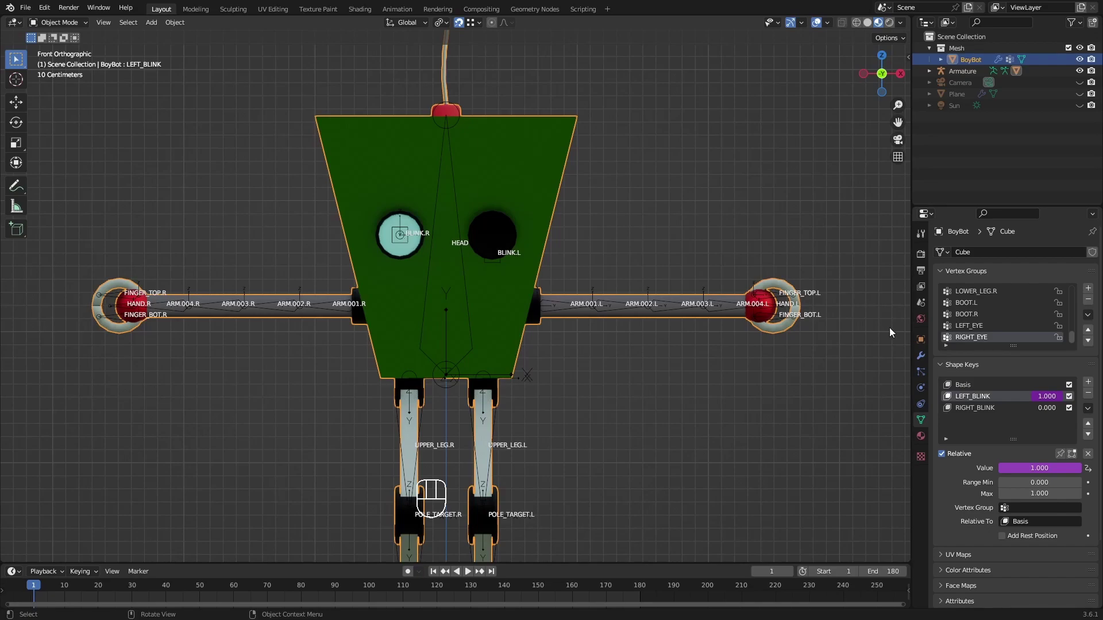
Step: Copy the driver from the LEFT_BLINK shape key value and paste it onto the RIGHT_BLINK value
right_click(1046, 397)
click(989, 385)
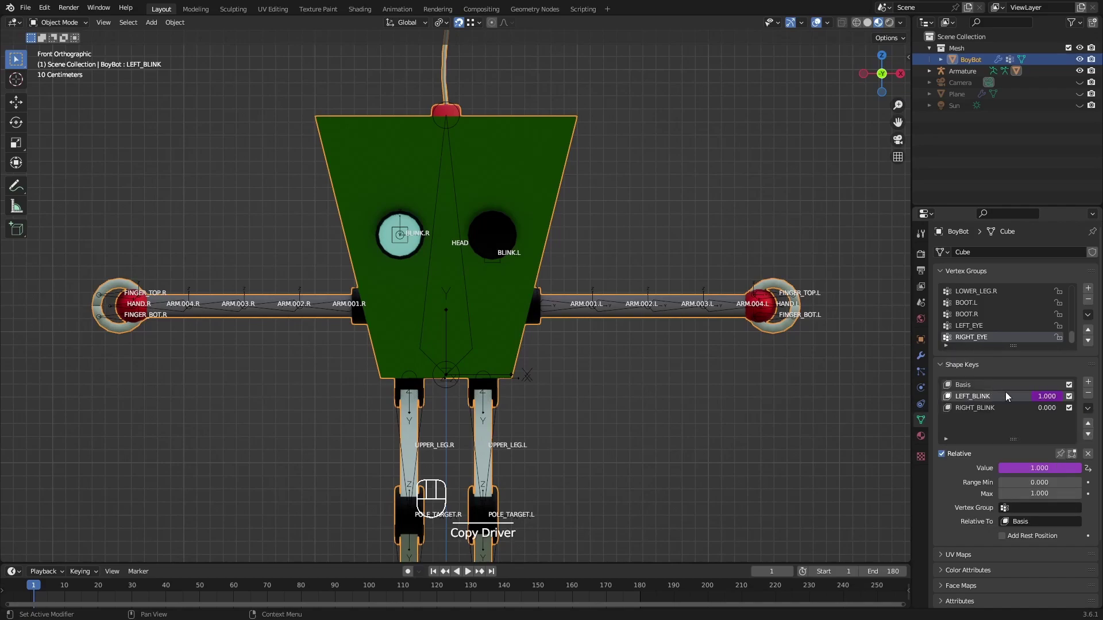
right_click(1046, 407)
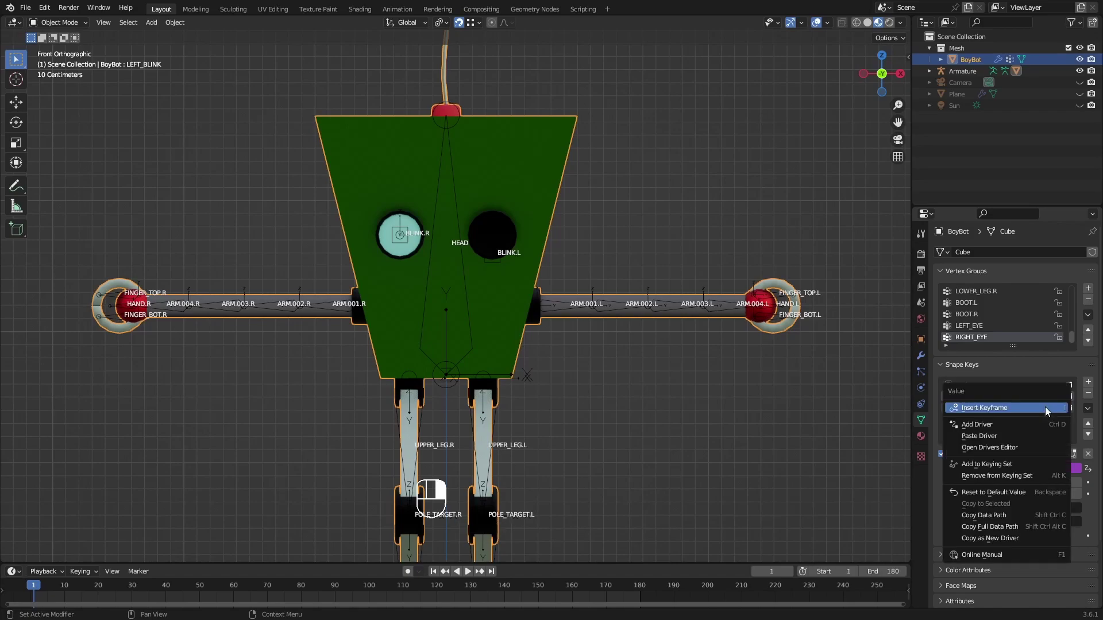
click(980, 437)
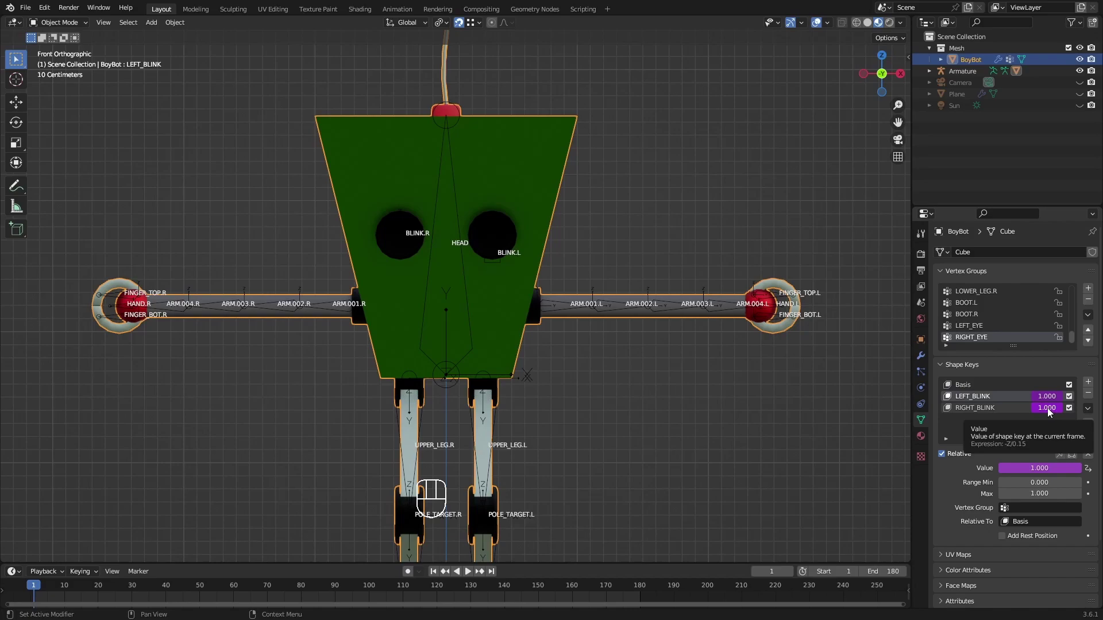
Step: Edit the RIGHT_BLINK driver so that its variable targets the BLINK.R bone
right_click(1050, 409)
click(984, 419)
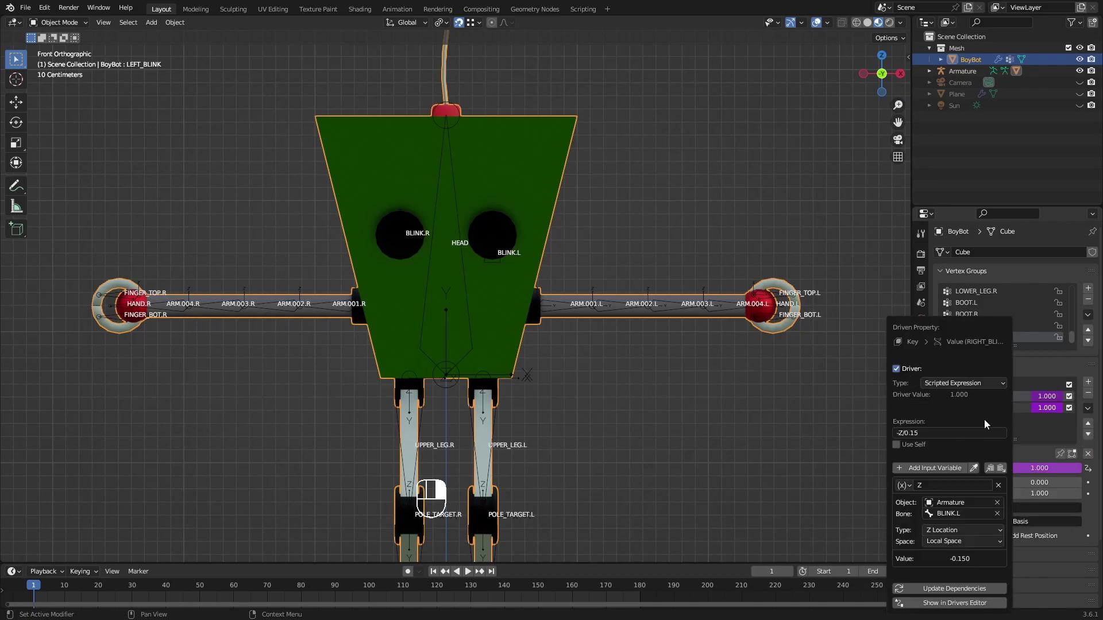
drag(945, 330, 750, 198)
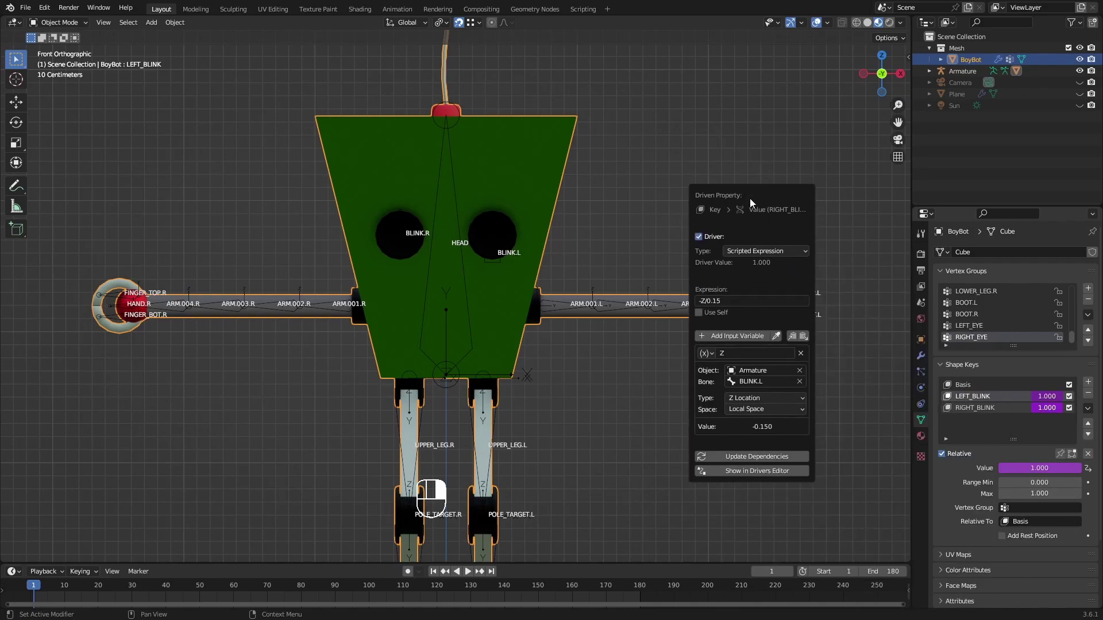
click(775, 382)
click(776, 381)
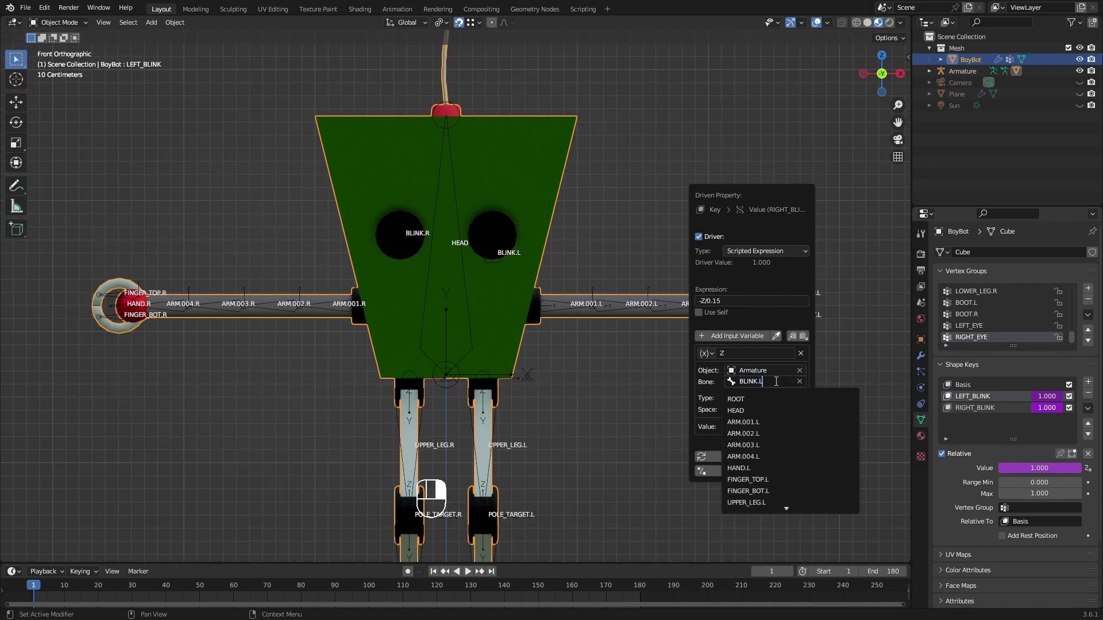
key(BackSpace)
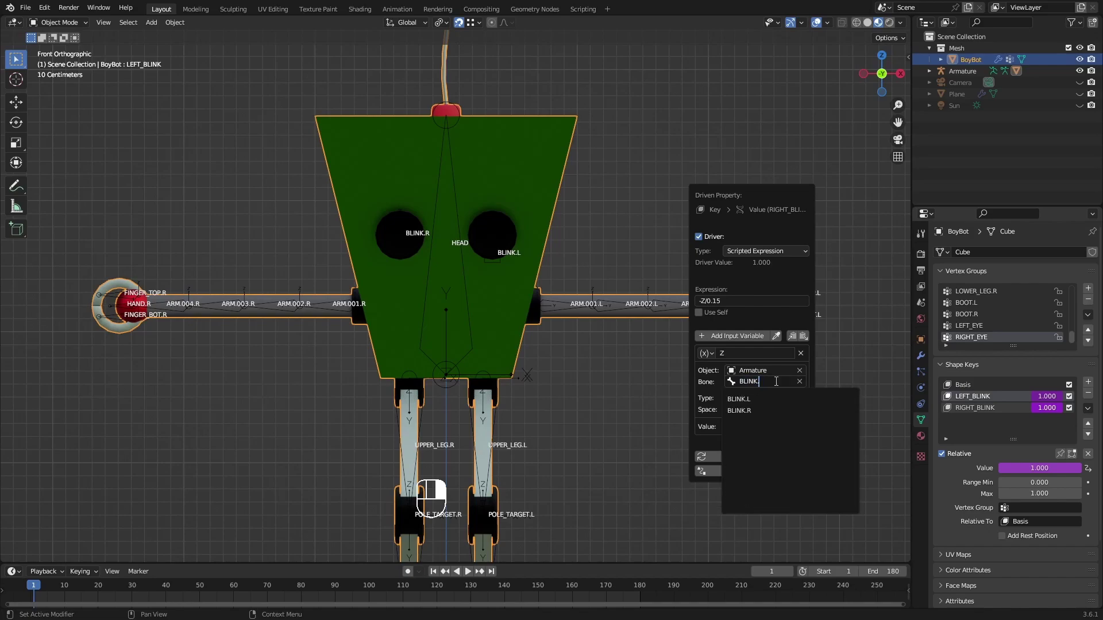
click(761, 406)
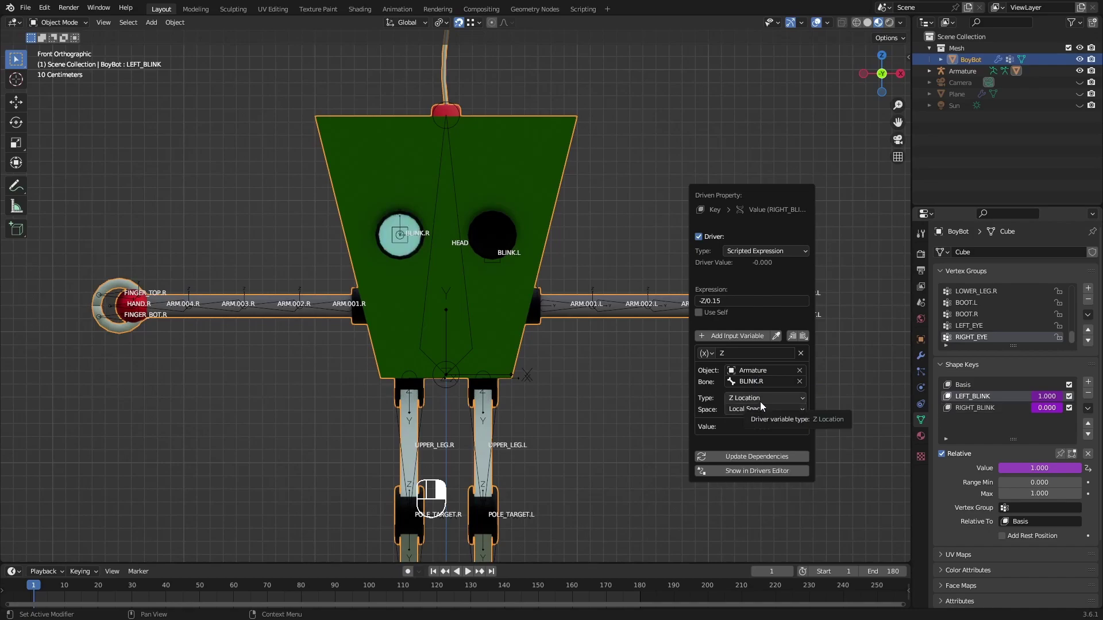
Step: Switch to the armature in Pose Mode, try moving the BLINK.L bone, and turn off snapping
click(499, 264)
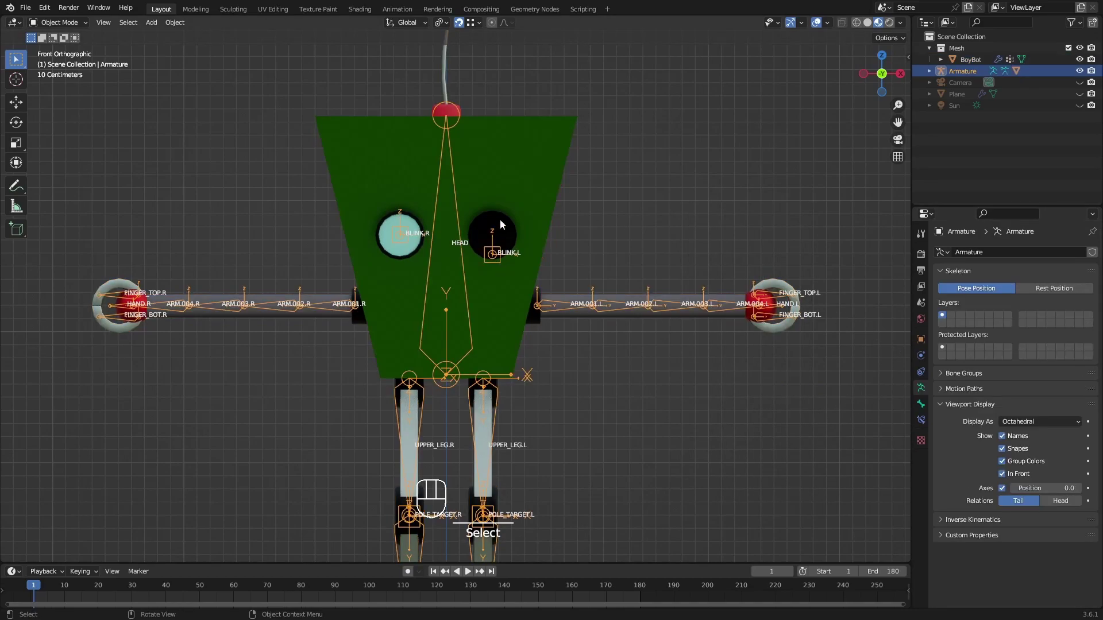
key(Tab)
click(503, 224)
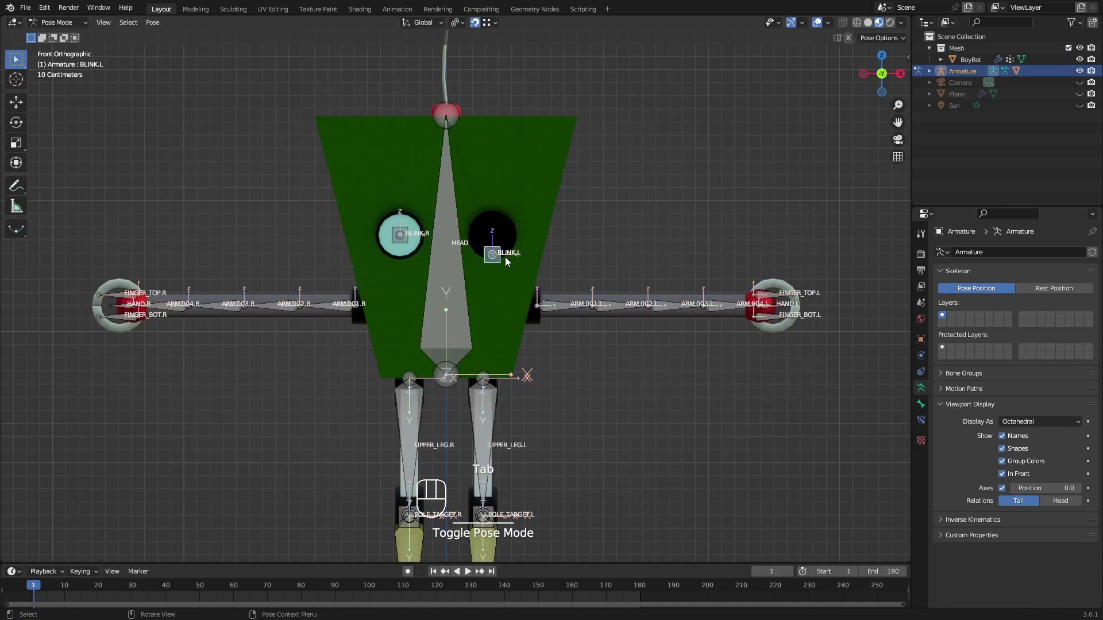
key(g)
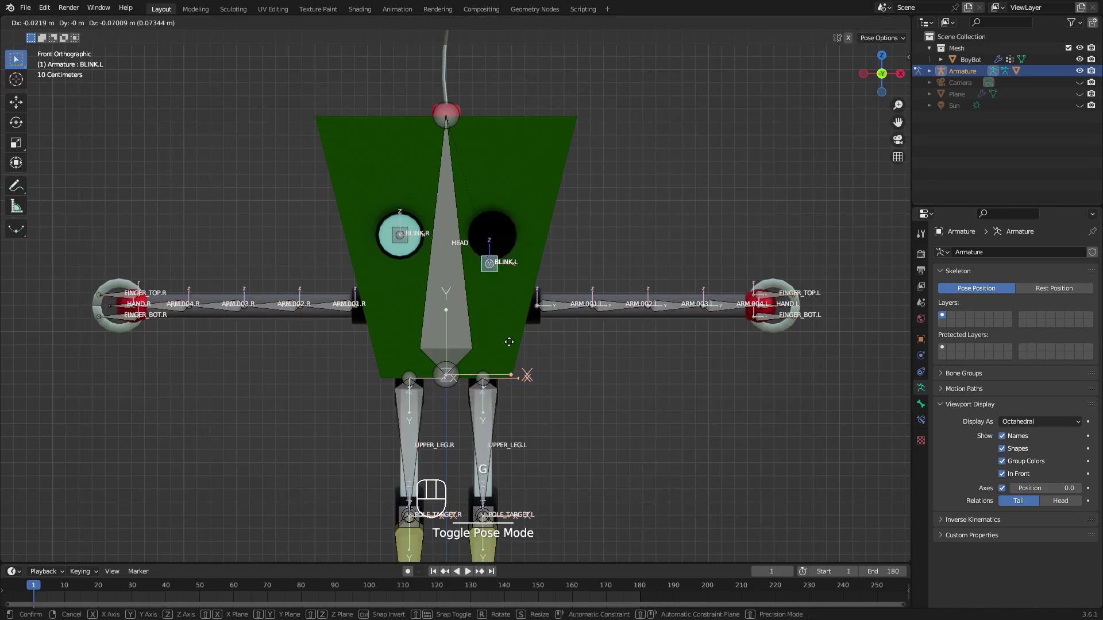
click(518, 299)
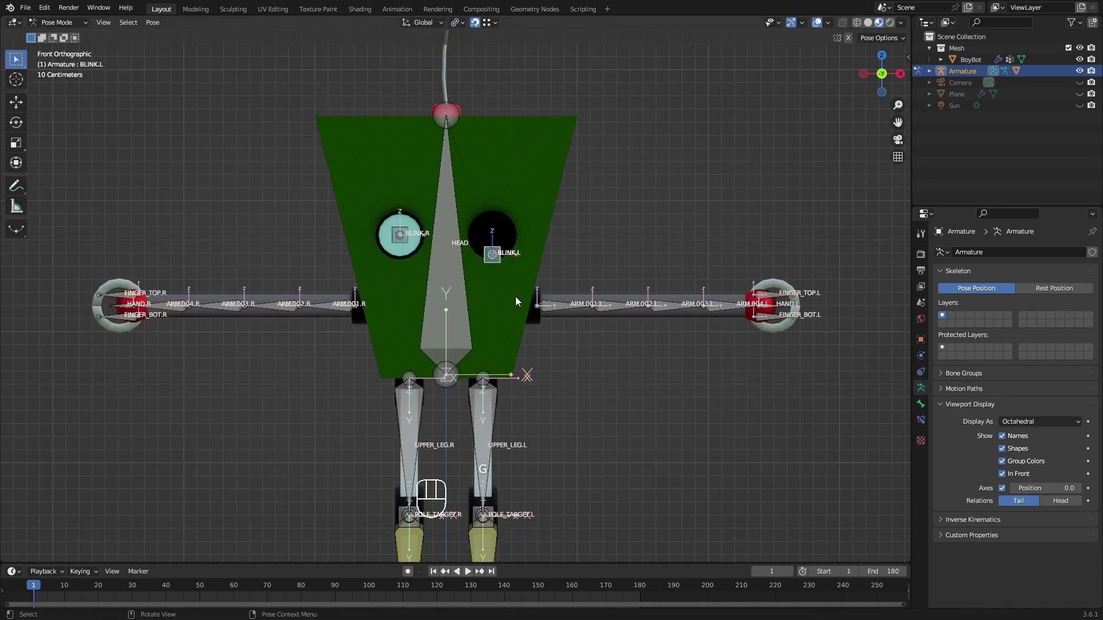
click(475, 22)
Step: Test both blink drivers by temporarily moving the BLINK.L bone up and the BLINK.R bone down
key(g)
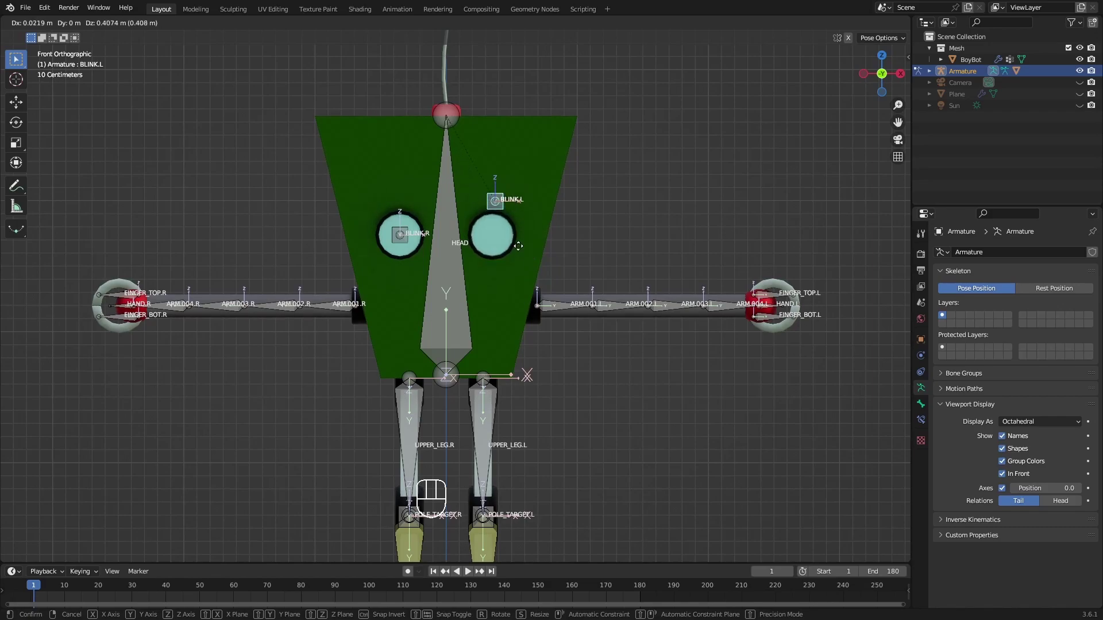
right_click(518, 246)
click(401, 236)
key(g)
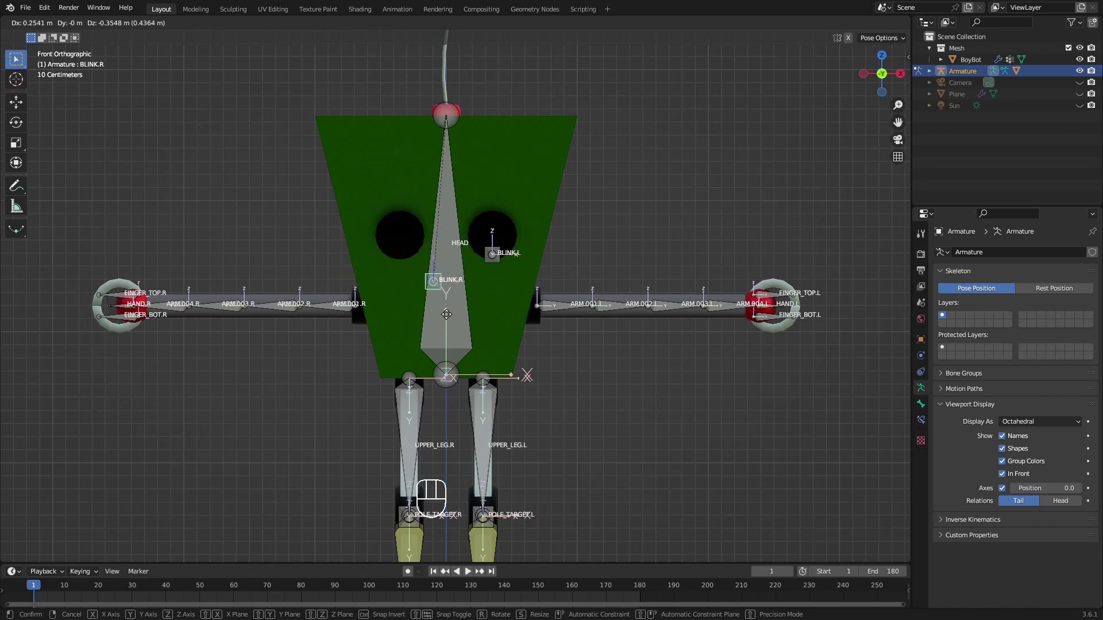
click(401, 218)
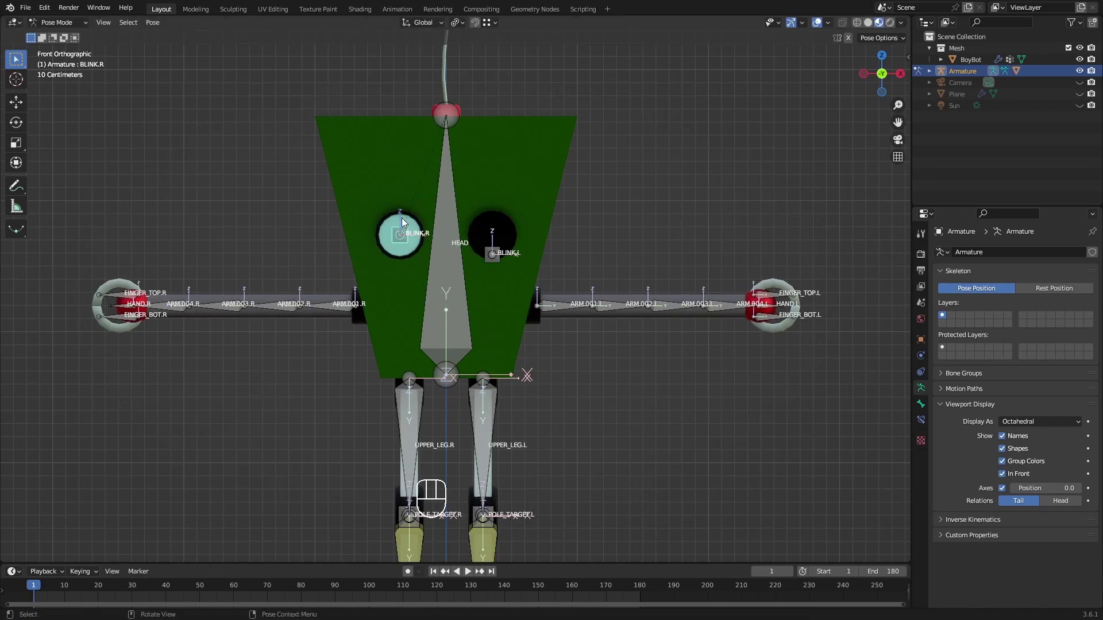
Step: Clear the BLINK.L bone's pose location and lock its X and Y location and all its rotation and scale channels
click(492, 265)
key(alt+g)
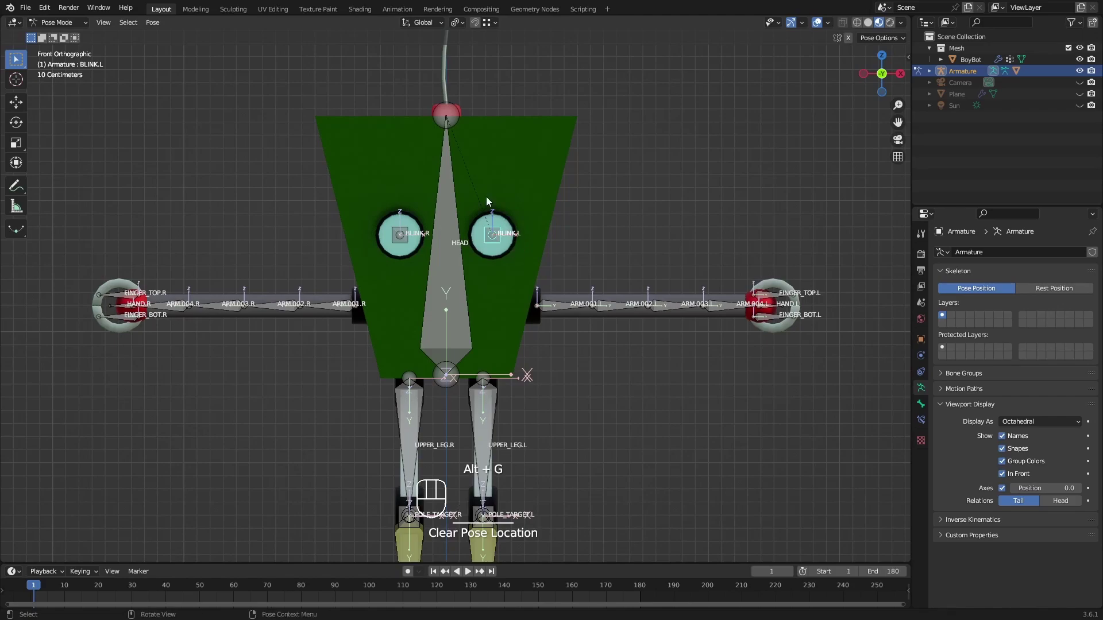
scroll(486, 196, up, 4)
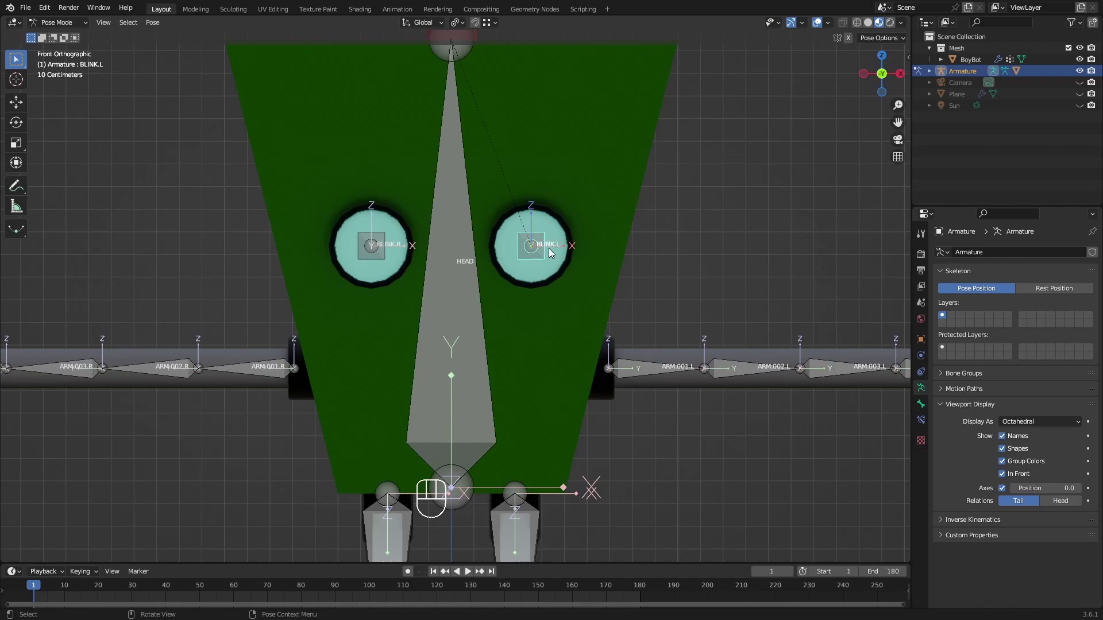
key(n)
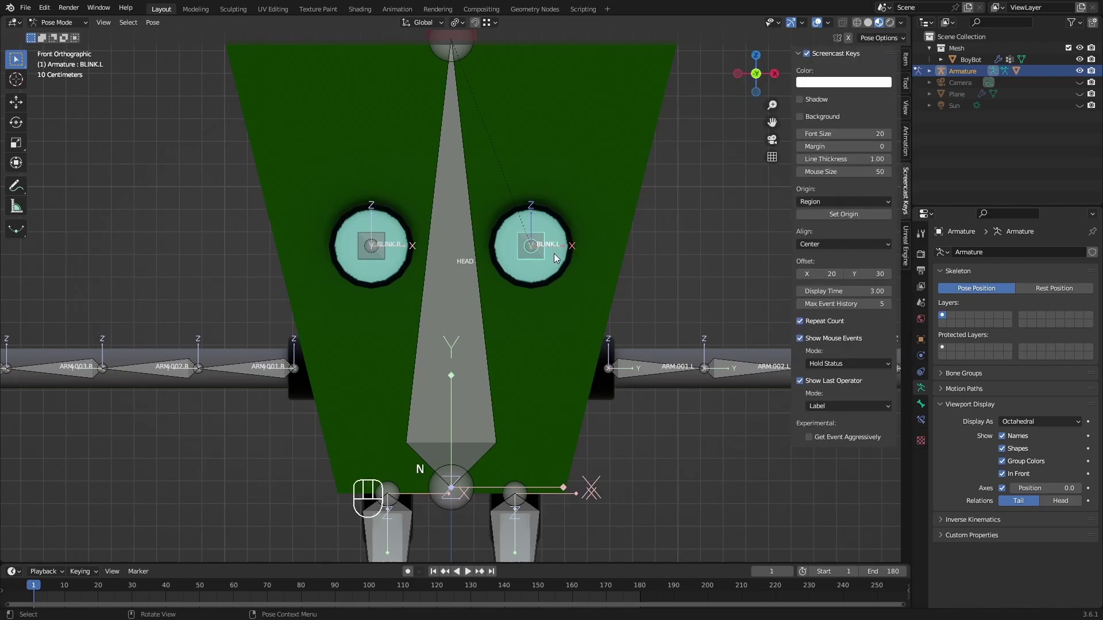
click(904, 60)
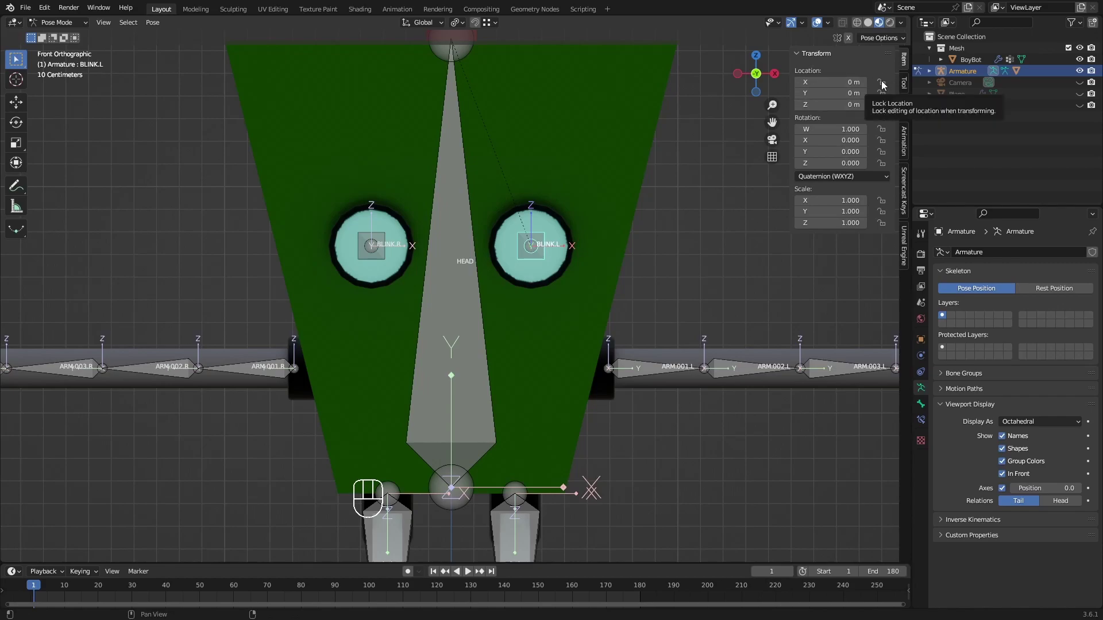
drag(881, 82, 881, 93)
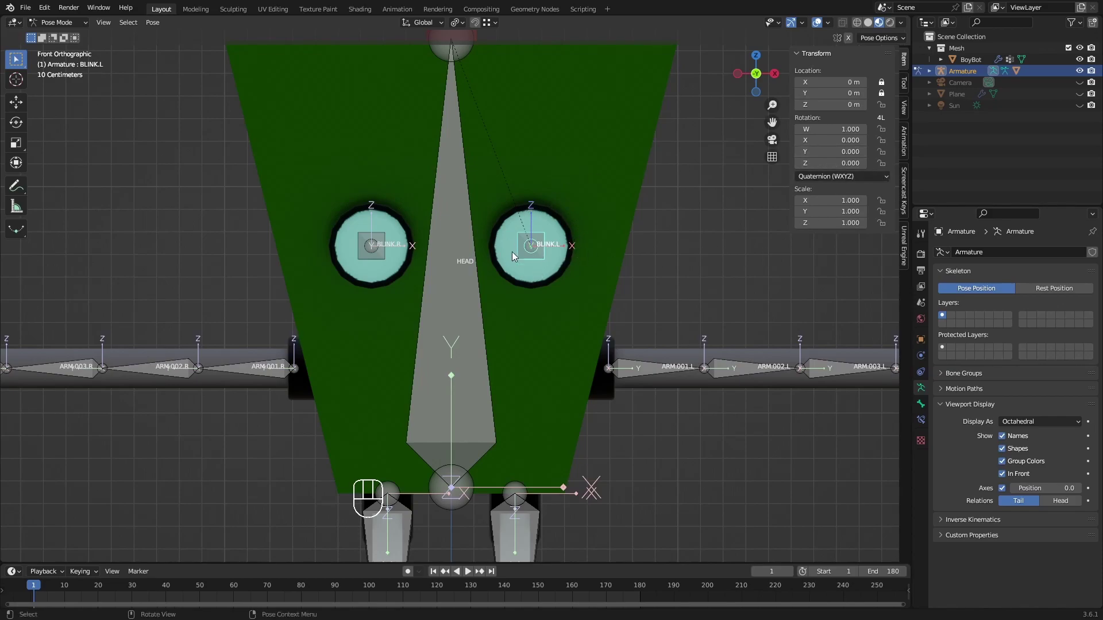
drag(882, 129, 344, 278)
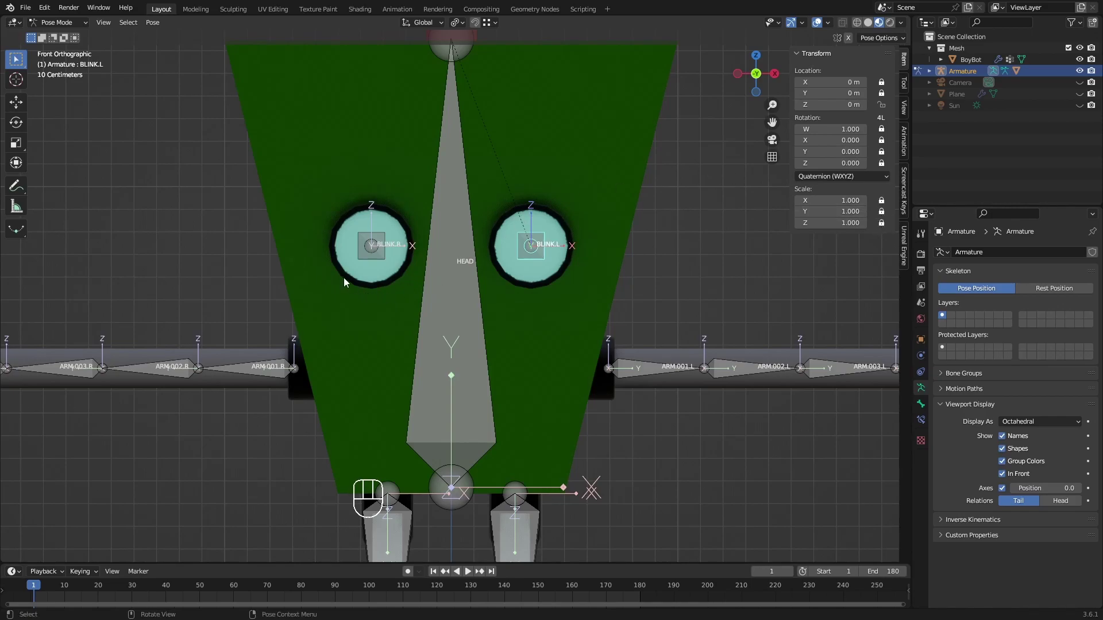
Step: Lock the BLINK.R bone's X and Y location and all its rotation and scale channels
click(378, 255)
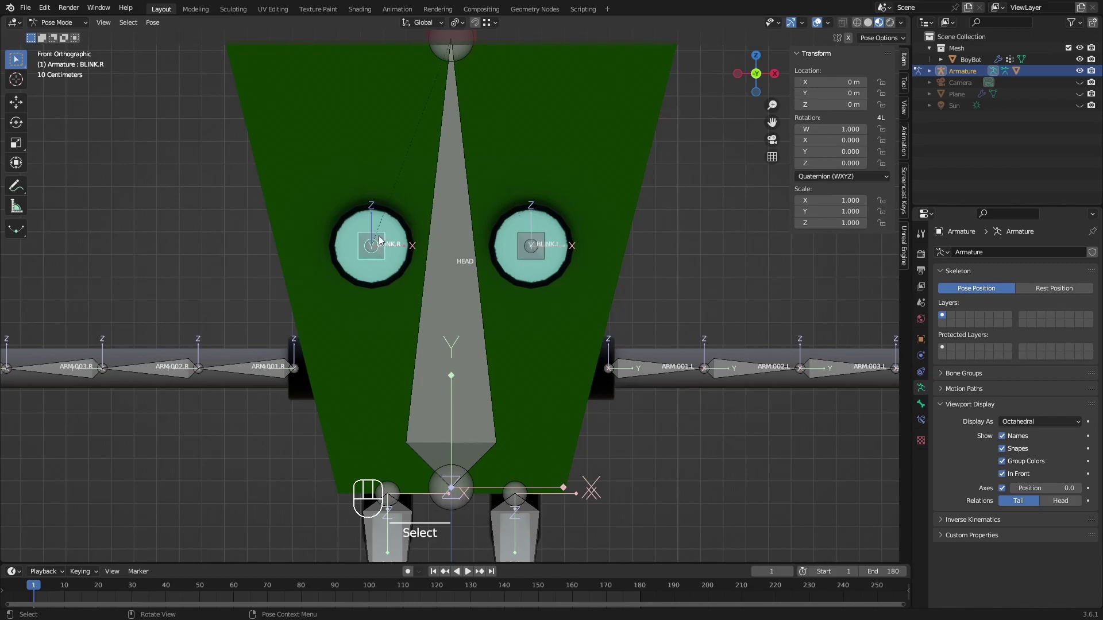
click(882, 93)
drag(881, 129, 881, 224)
Step: Select the BLINK.L bone and test its remaining freedom by temporarily moving it far down
click(525, 267)
key(g)
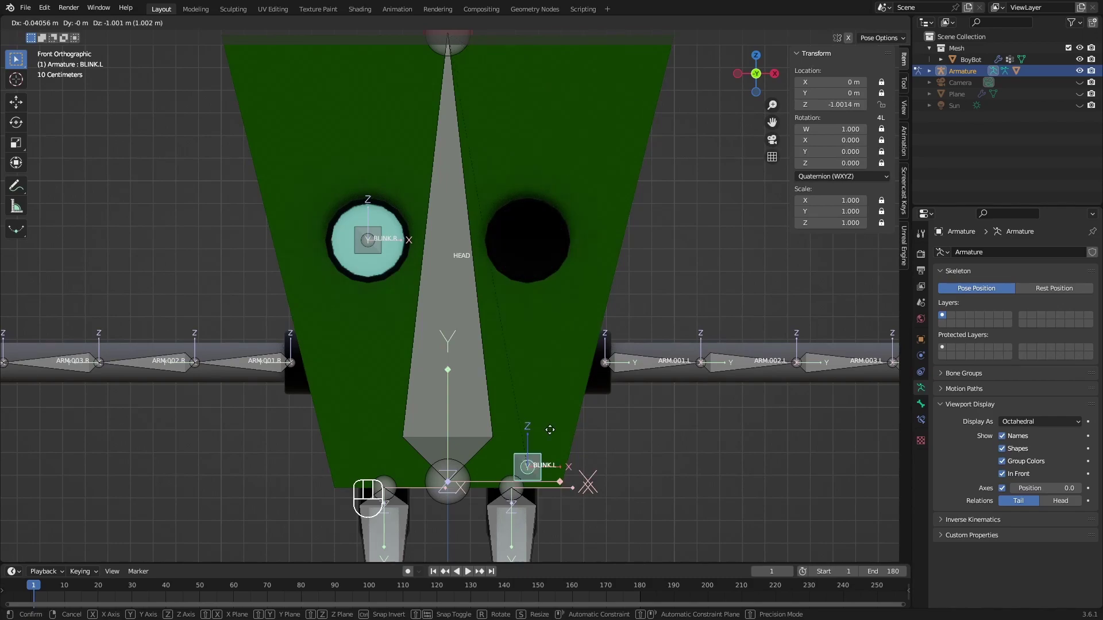
key(Escape)
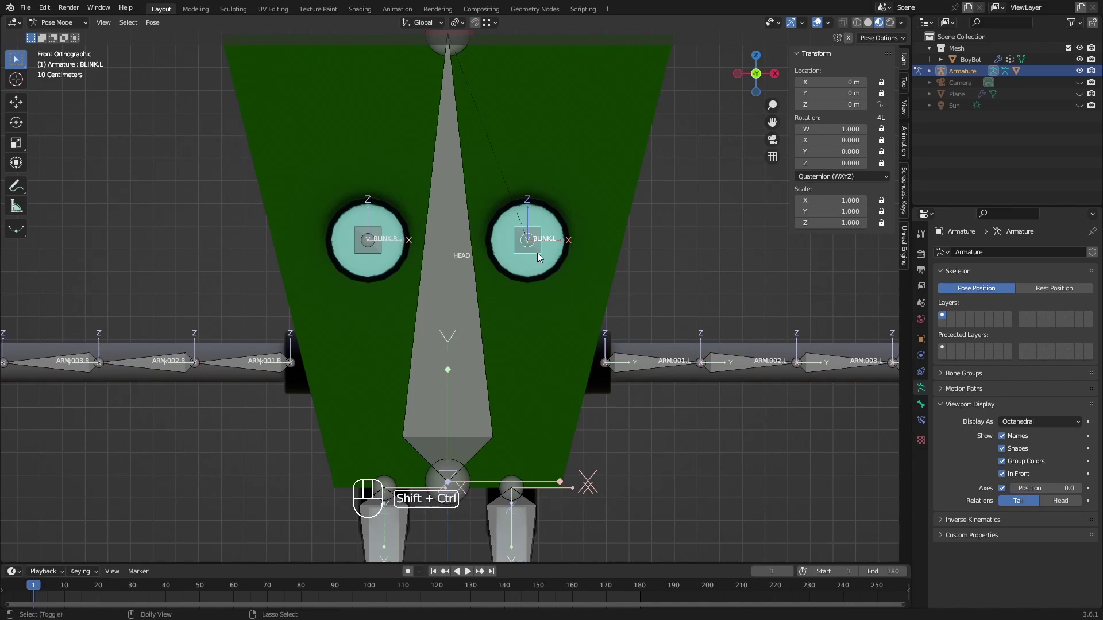
Step: Add a Limit Location constraint to the BLINK.L bone and set its owner to Local Space
key(ctrl+shift+c)
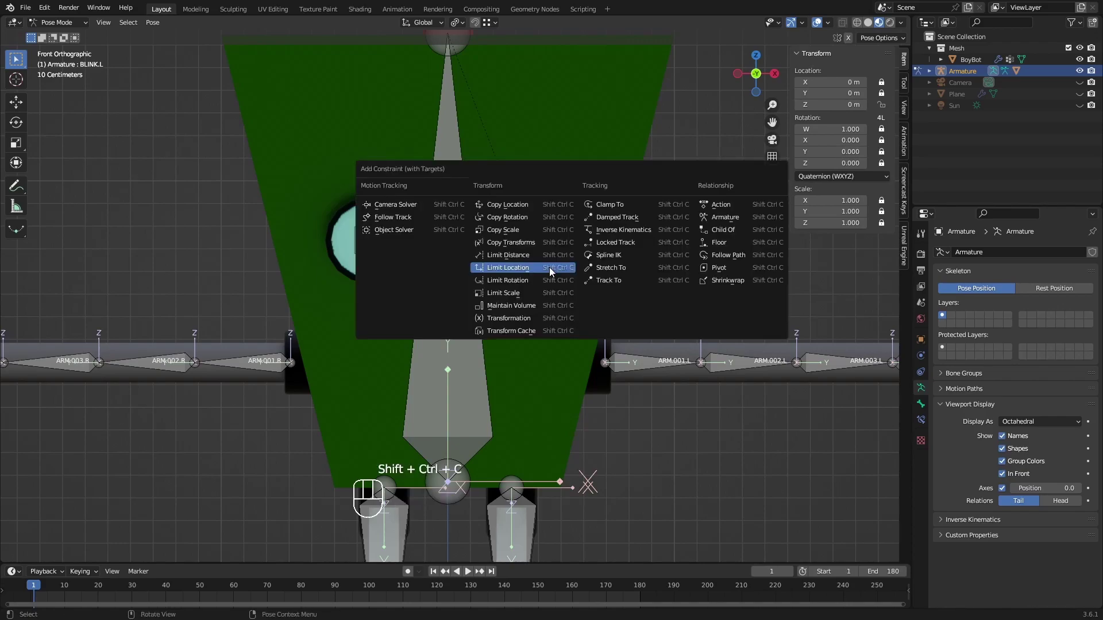
click(512, 270)
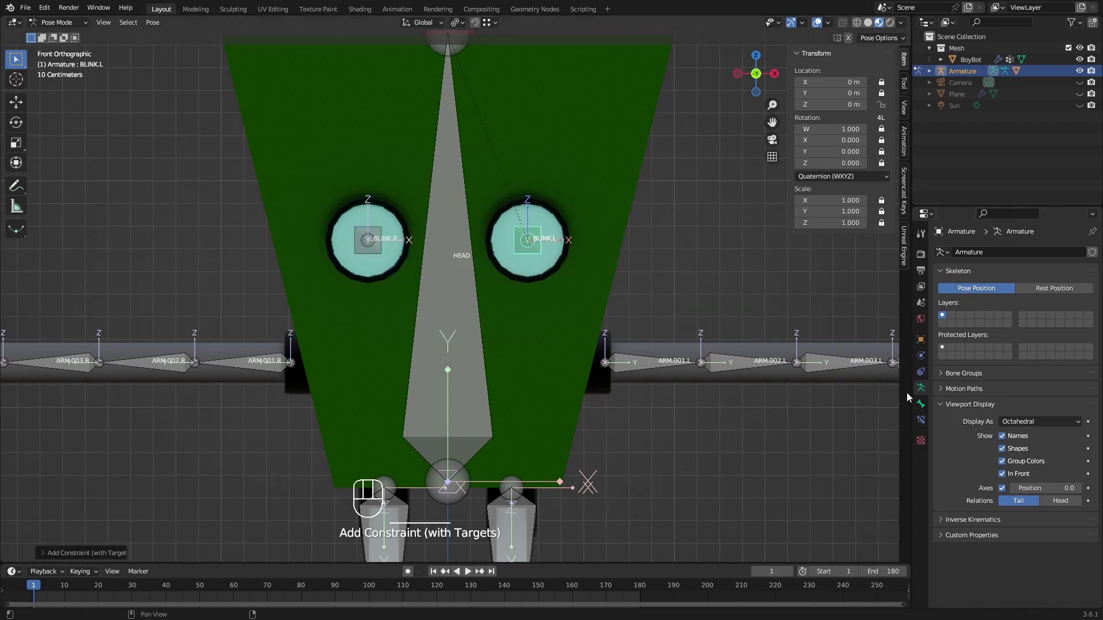
click(921, 421)
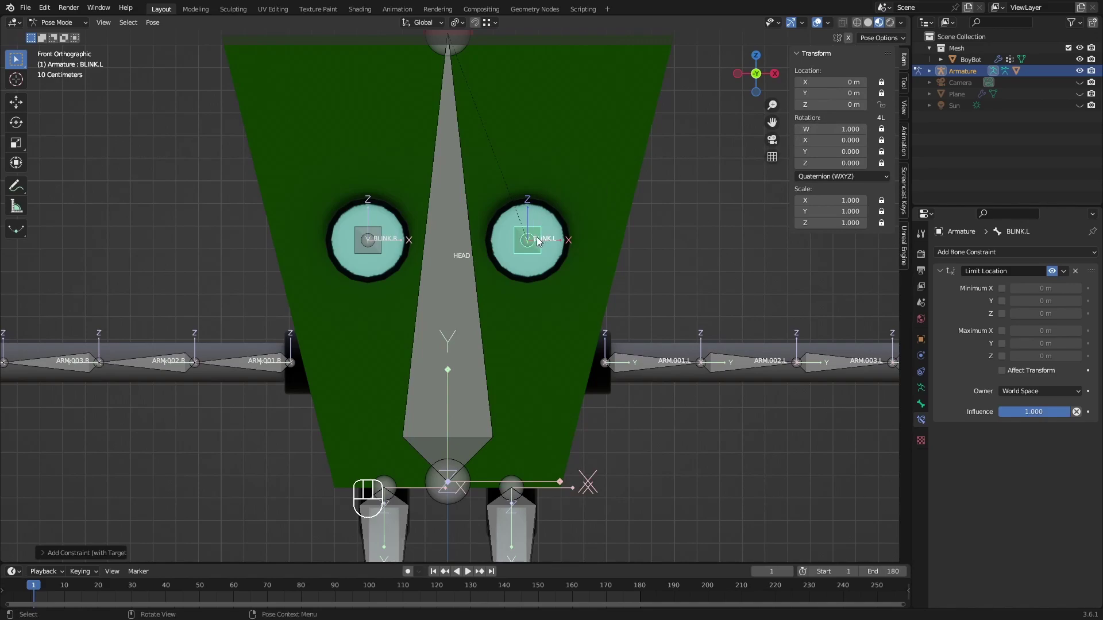
click(1021, 392)
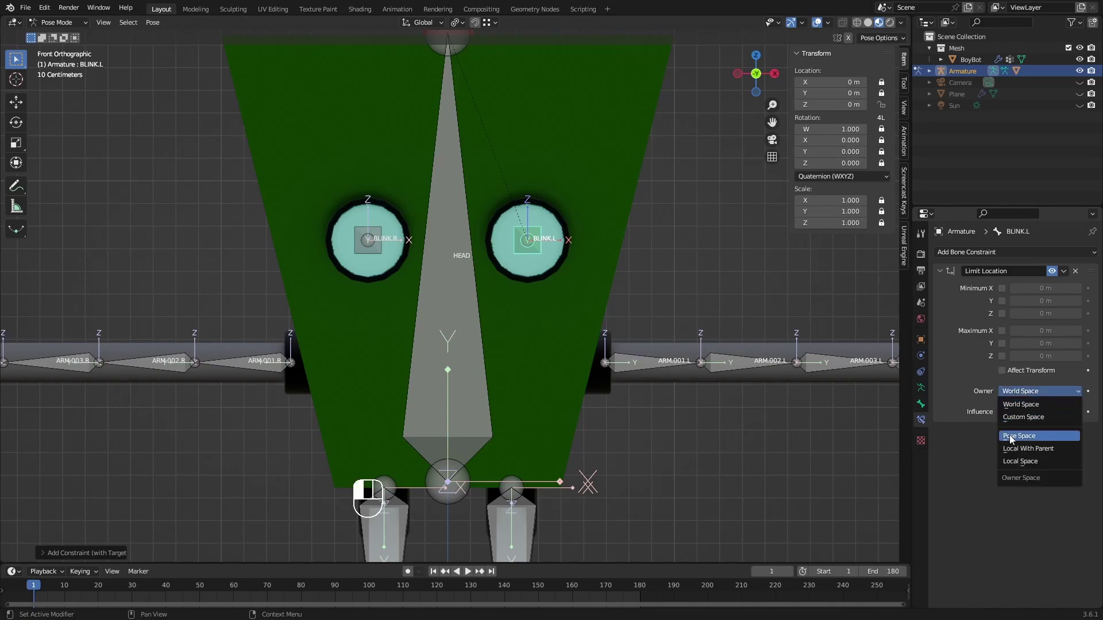
click(1025, 463)
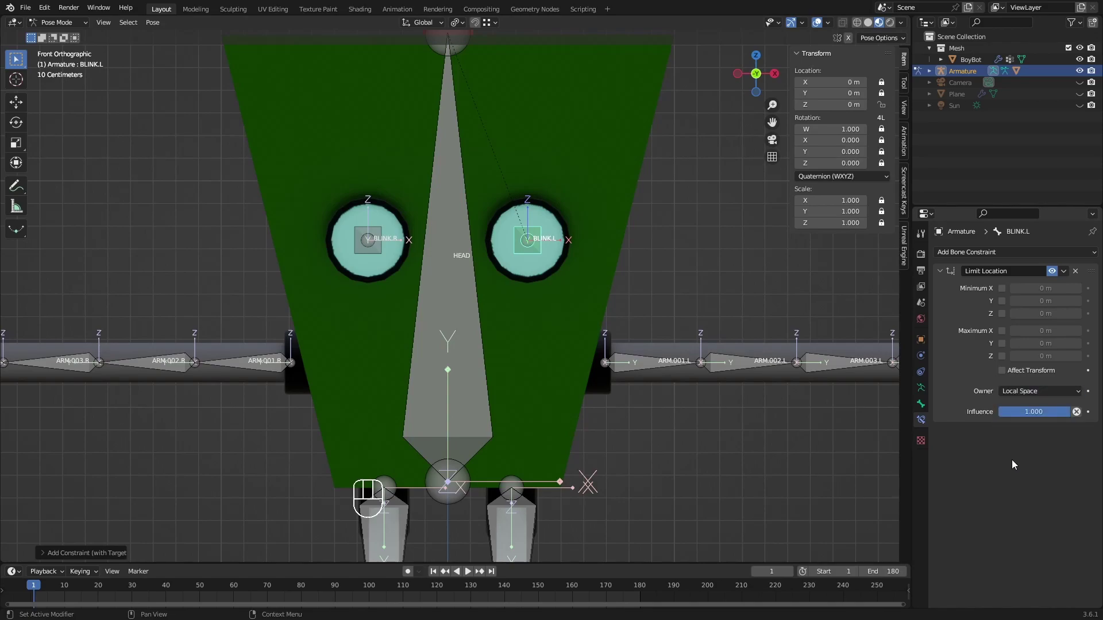
Step: Enable Affect Transform, limit the BLINK.L bone's Z location to a minimum of -0.15 m and a maximum of 0 m, and test its movement
click(1001, 371)
click(1002, 313)
click(1002, 356)
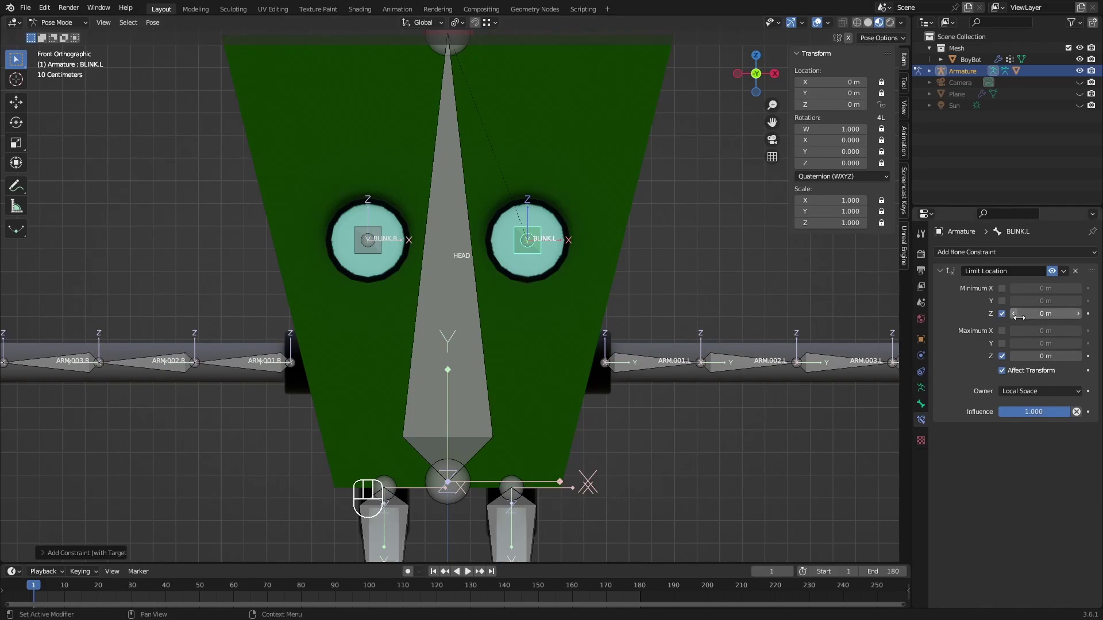
click(1034, 314)
key(BackSpace)
text(-0.15)
key(Return)
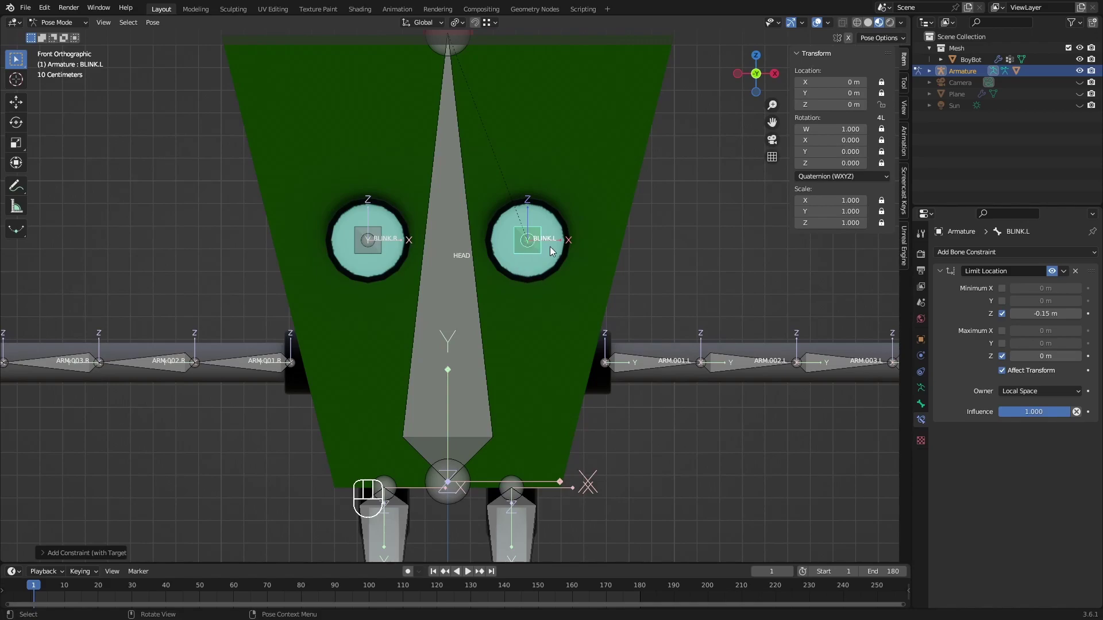
key(g)
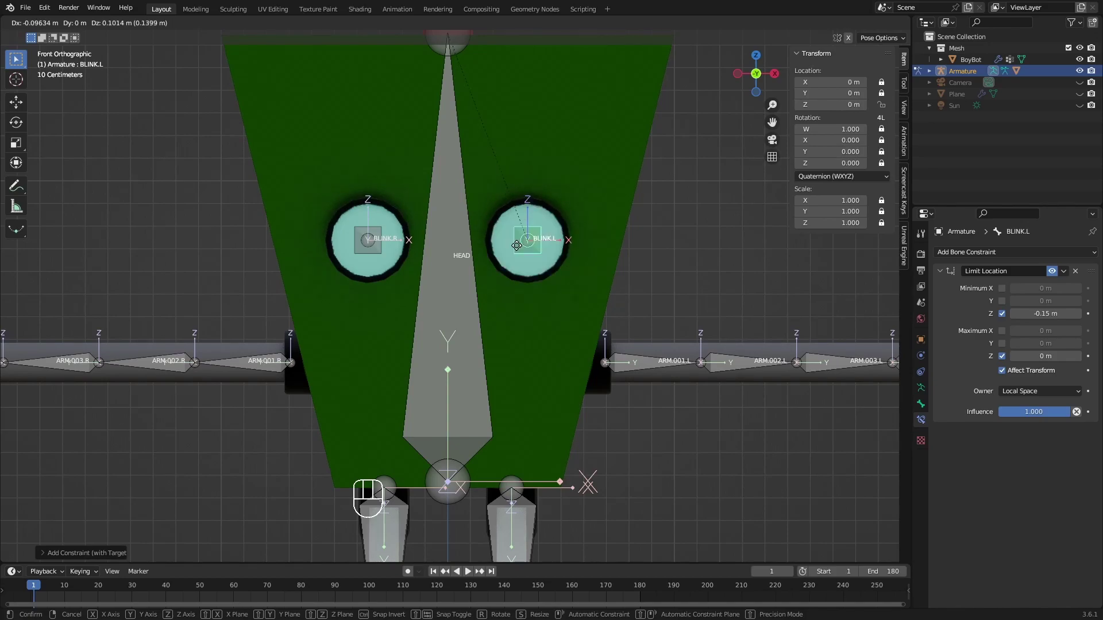
right_click(509, 218)
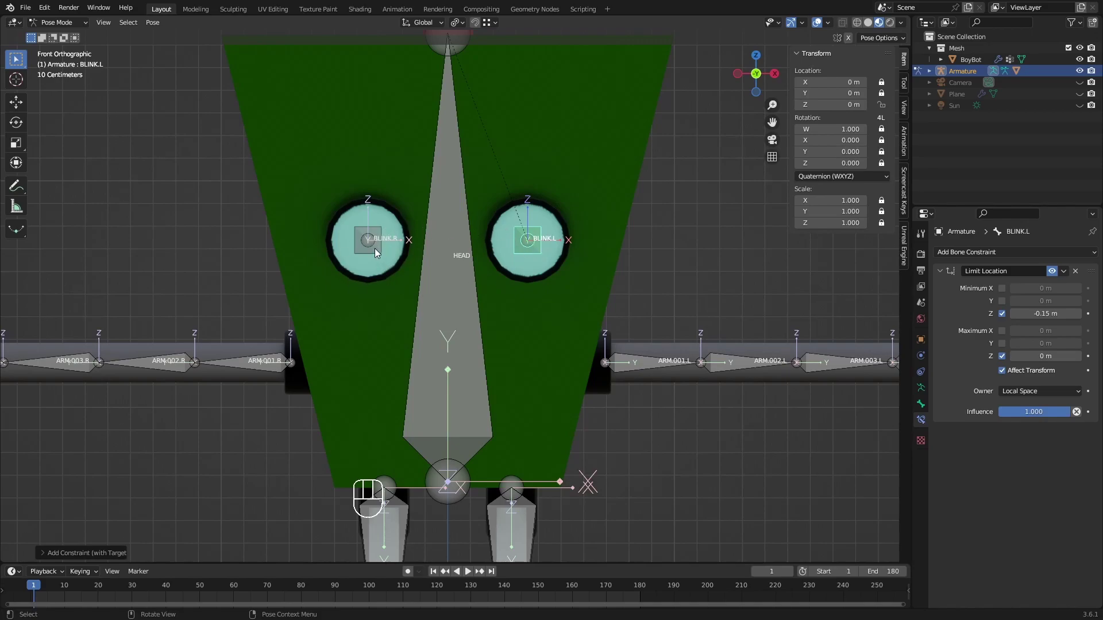
Step: Copy the Limit Location constraint from the BLINK.L bone to the BLINK.R bone
click(363, 237)
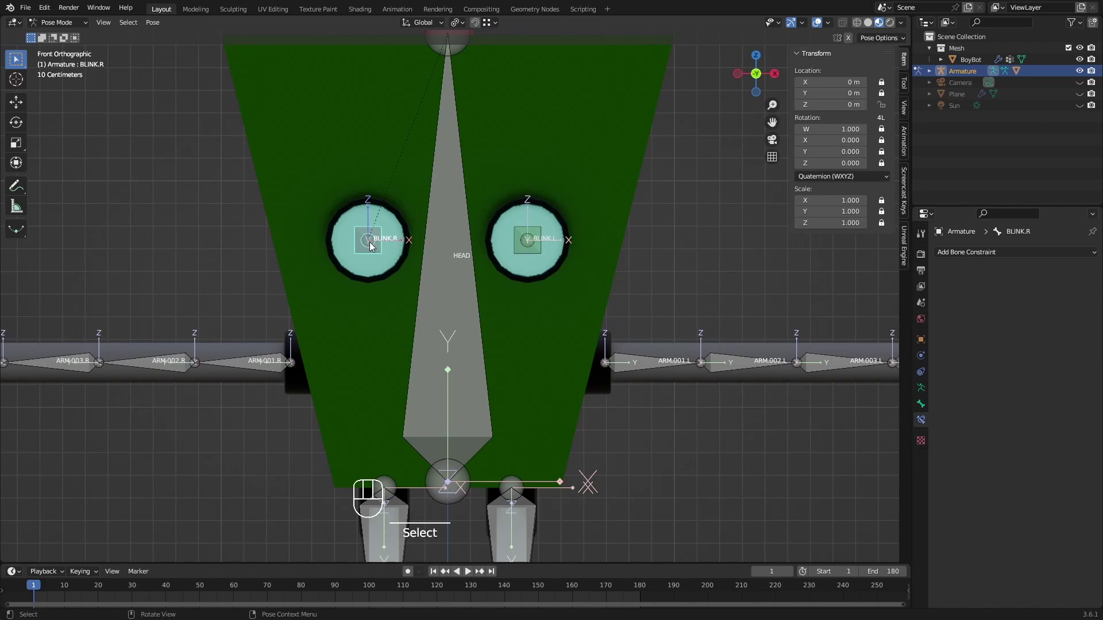
click(533, 251)
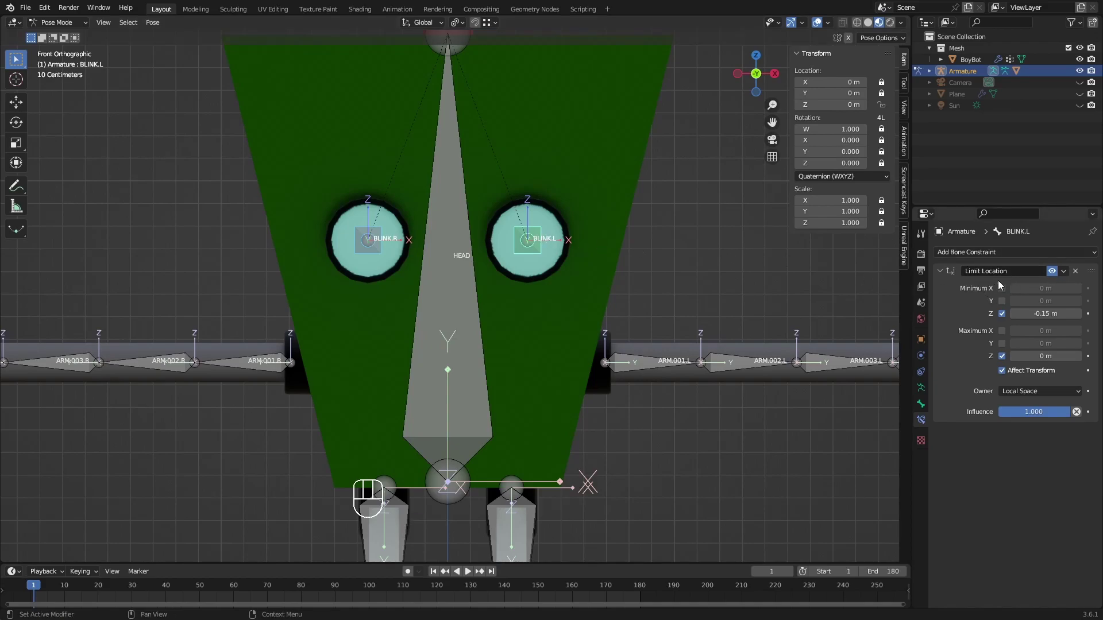
click(1064, 271)
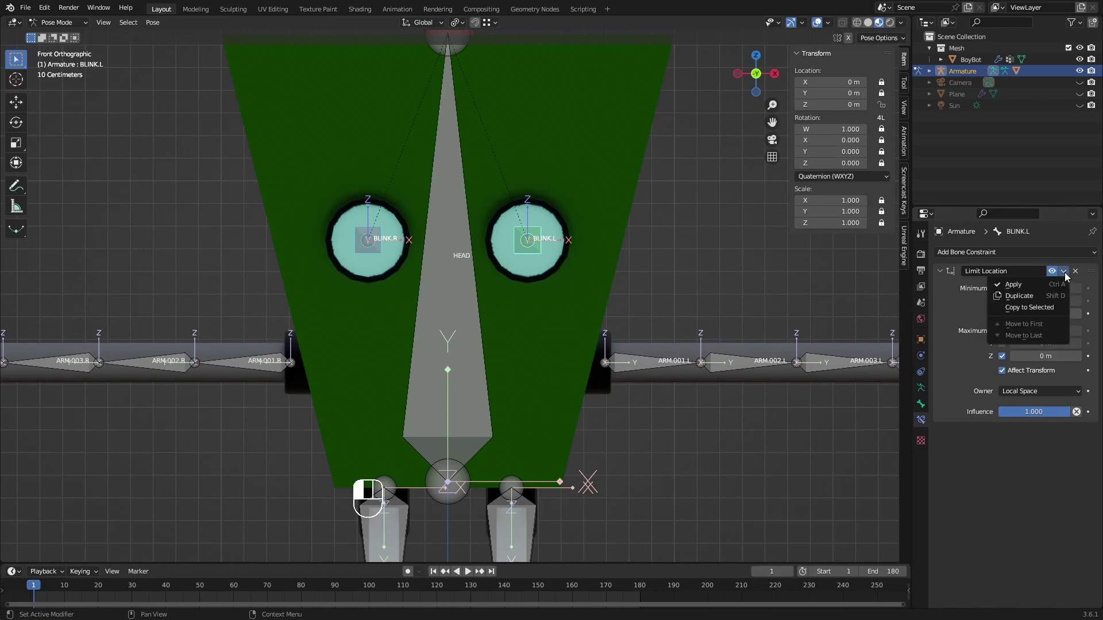
click(1024, 309)
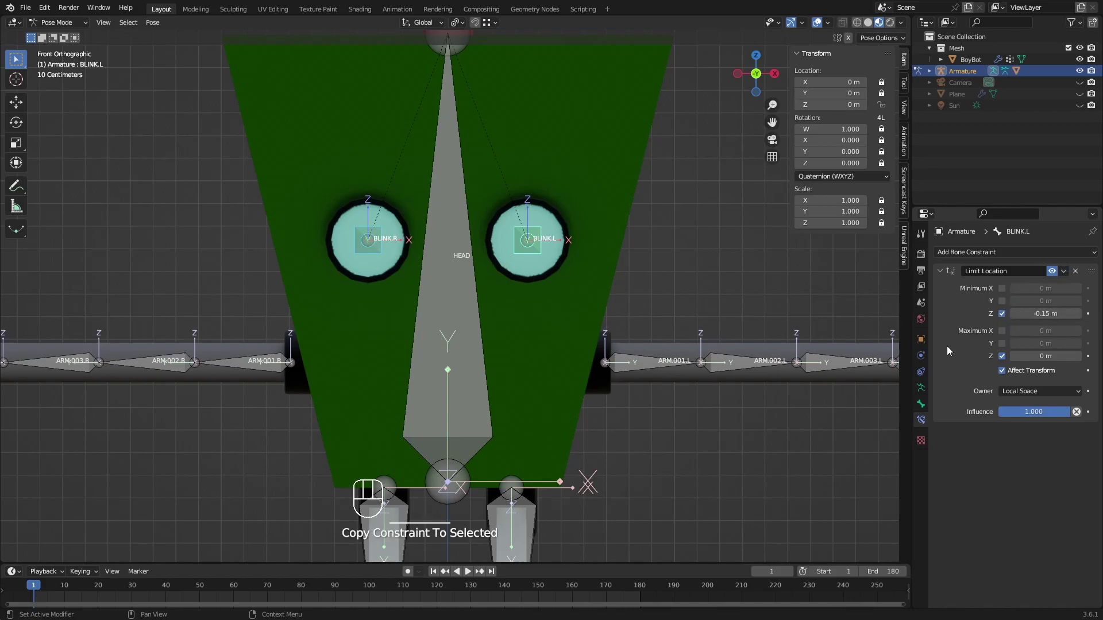
Step: Check the copied Limit Location constraint by trying to move the BLINK.R bone beyond its upper limit
click(374, 250)
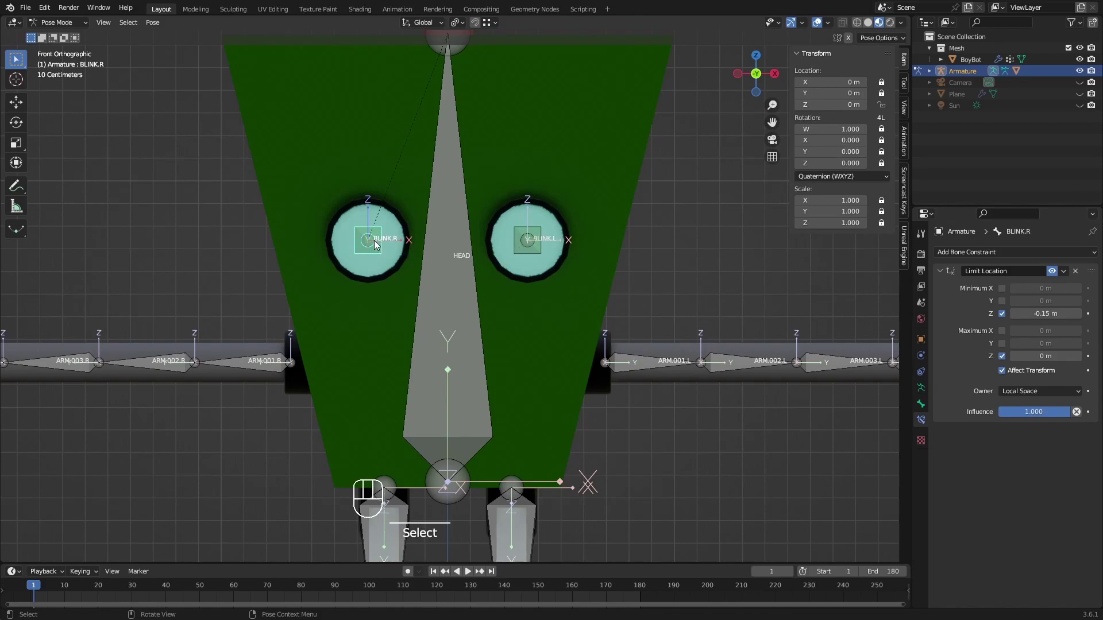
key(g)
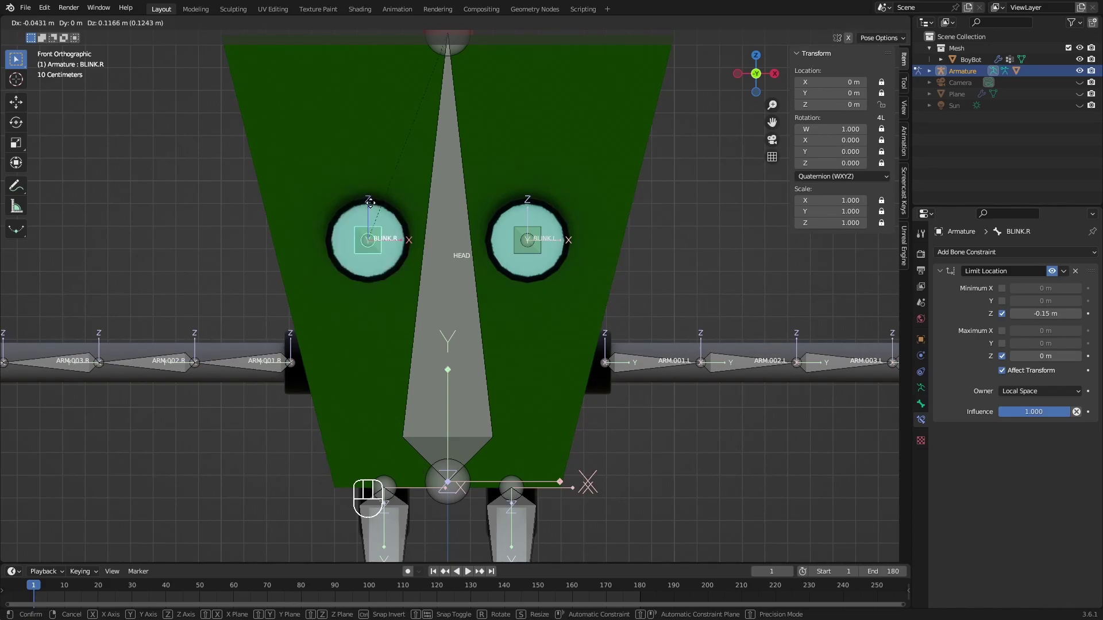
click(391, 202)
scroll(391, 202, down, 4)
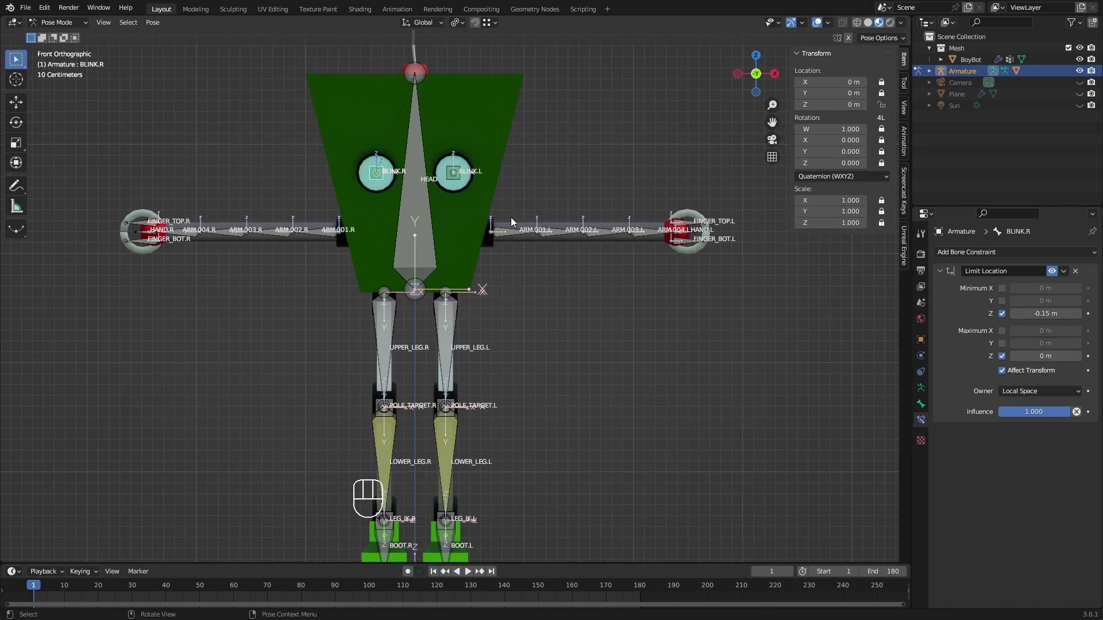
scroll(625, 224, down, 1)
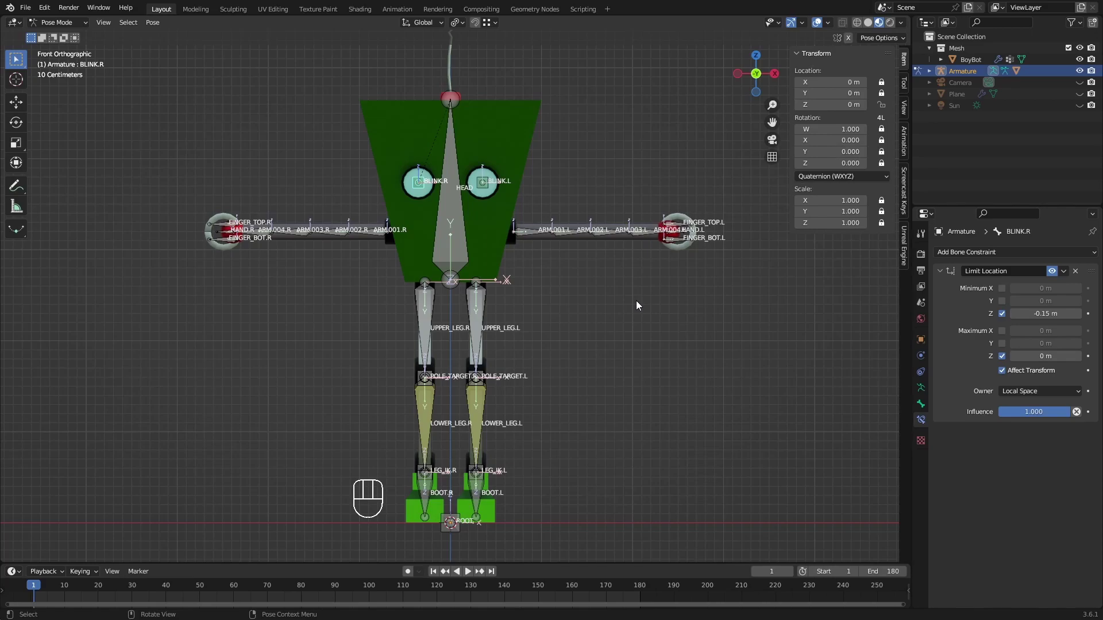